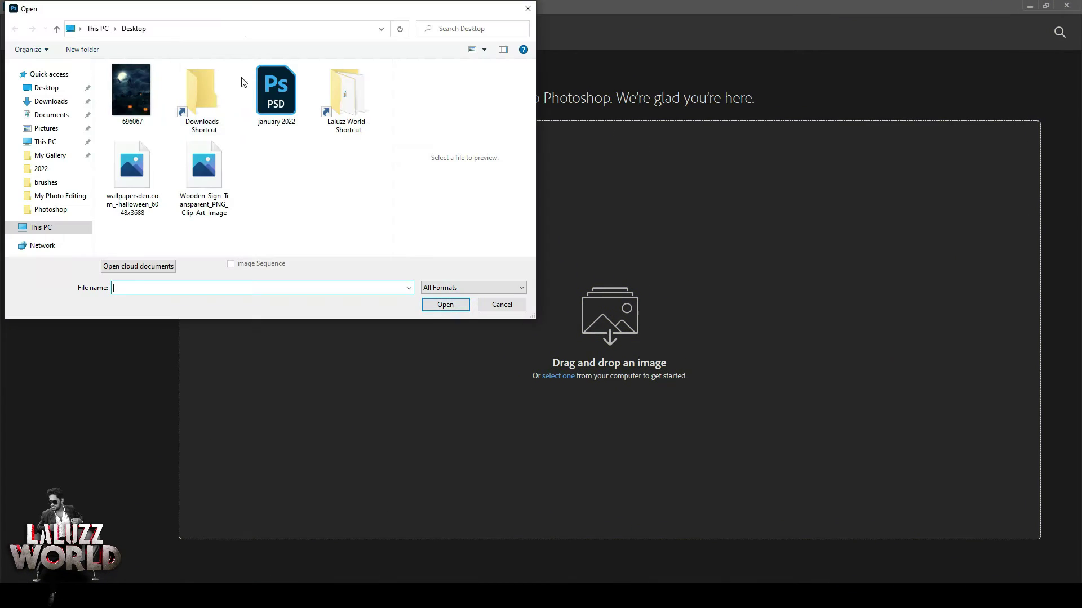
Open the january 2022 PSD calendar document
{"action": "left_click", "coordinate": [278, 96]}
{"action": "left_click", "coordinate": [440, 300]}
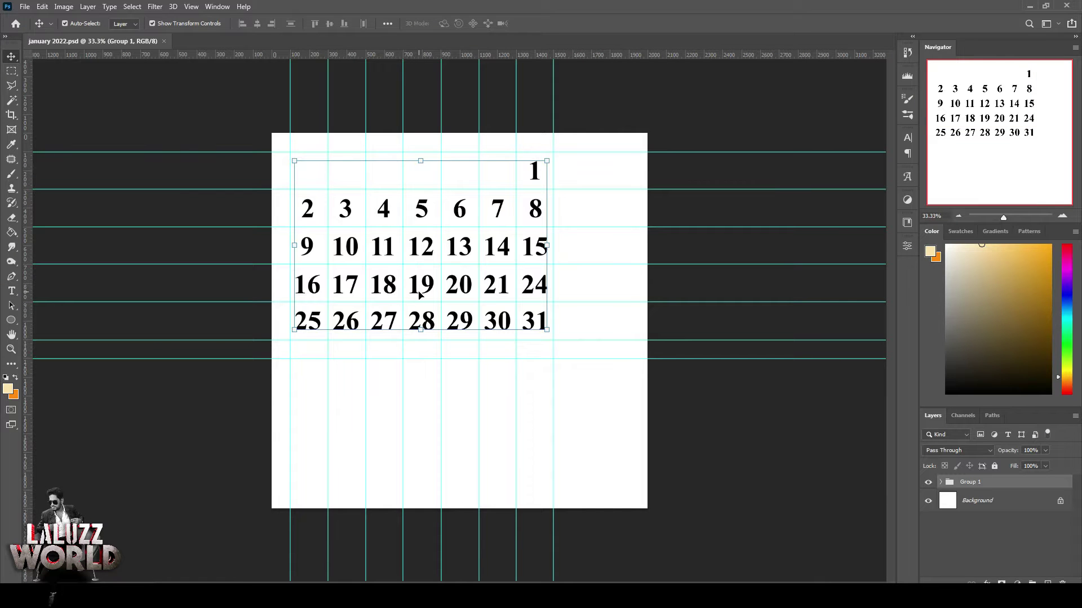
Retype the lower-row date numbers so the grid shifts toward an October layout
{"action": "key", "text": "t"}
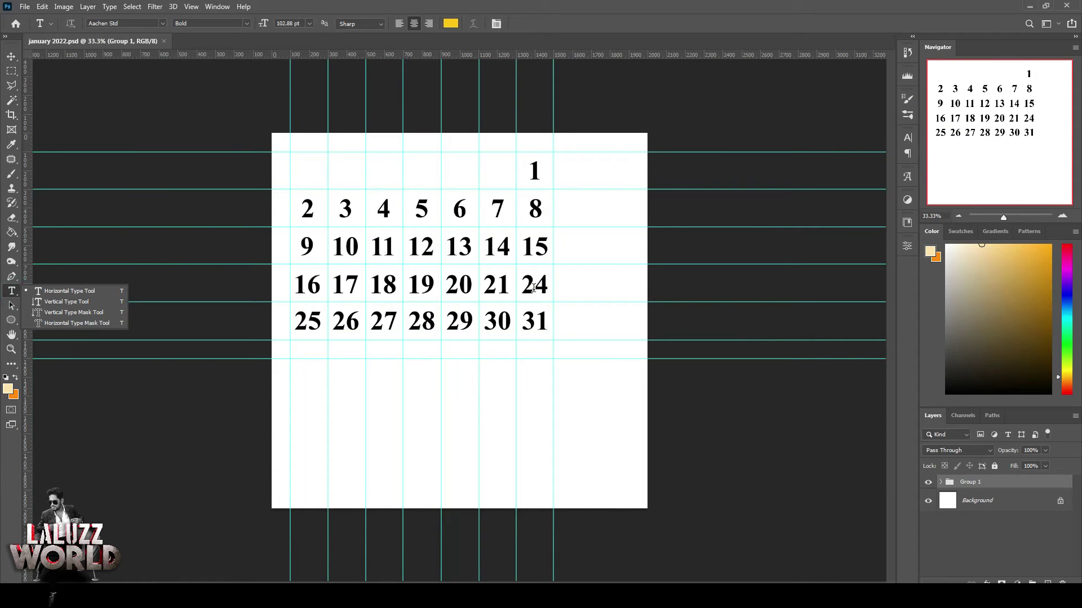
{"action": "left_click_drag", "start_coordinate": [533, 288], "coordinate": [548, 289]}
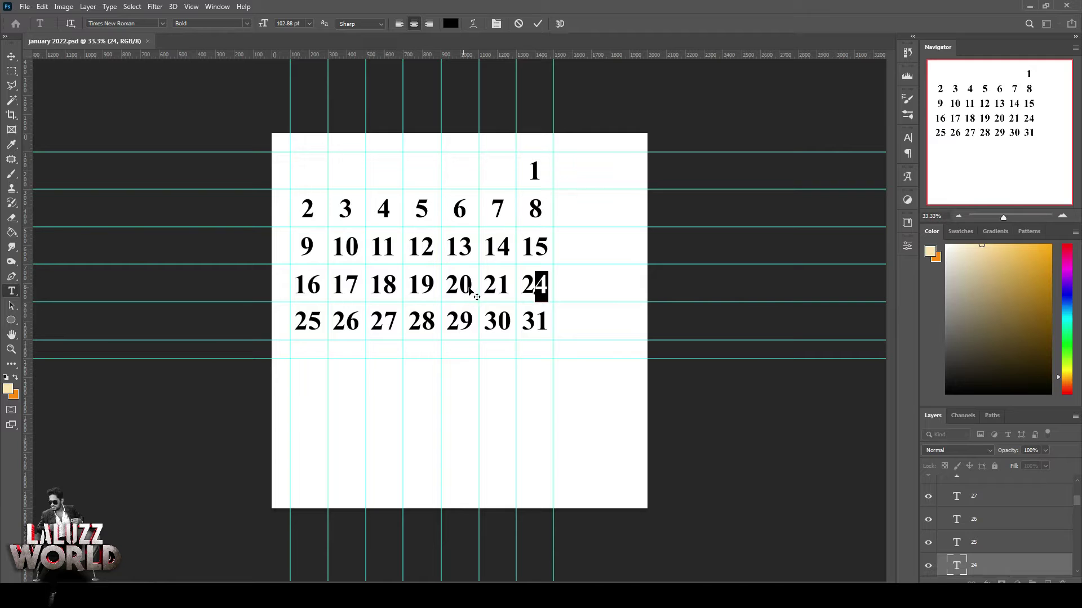
{"action": "type", "text": "2"}
{"action": "left_click_drag", "start_coordinate": [309, 321], "coordinate": [507, 323]}
{"action": "type", "text": "345"}
{"action": "key", "text": "ctrl+Return"}
{"action": "type", "text": "6728"}
{"action": "left_click", "coordinate": [546, 324]}
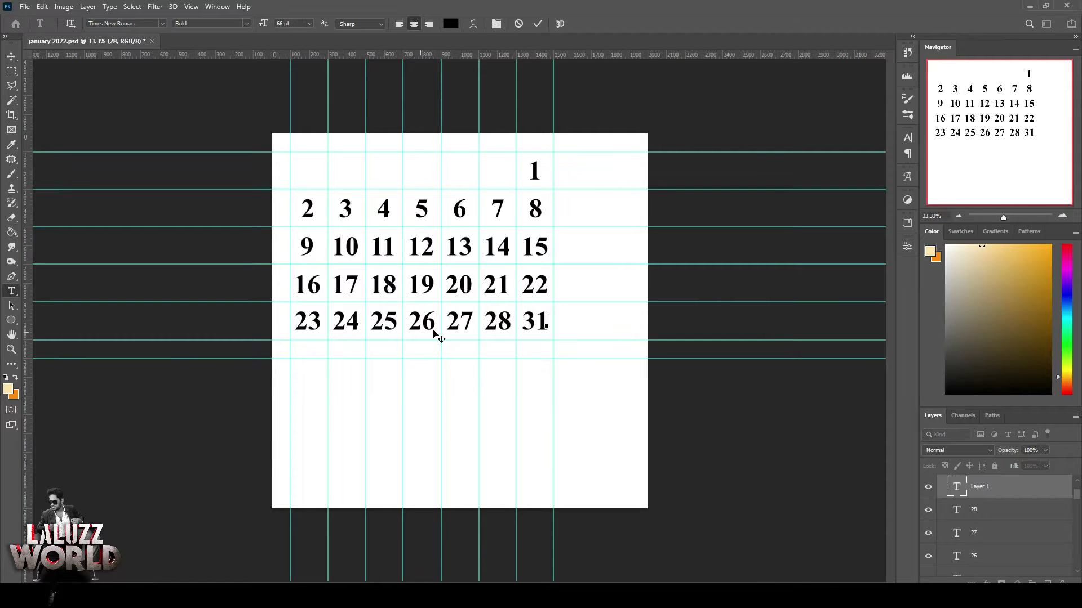
Delete the stray empty text layer and retype the last date 31 as 29
{"action": "left_click", "coordinate": [17, 56]}
{"action": "left_click", "coordinate": [56, 56]}
{"action": "left_click", "coordinate": [489, 224]}
{"action": "key", "text": "t"}
{"action": "double_click", "coordinate": [535, 324]}
{"action": "type", "text": "29"}
{"action": "scroll", "coordinate": [991, 524], "scroll_direction": "down", "scroll_amount": 10}
{"action": "left_click", "coordinate": [925, 513]}
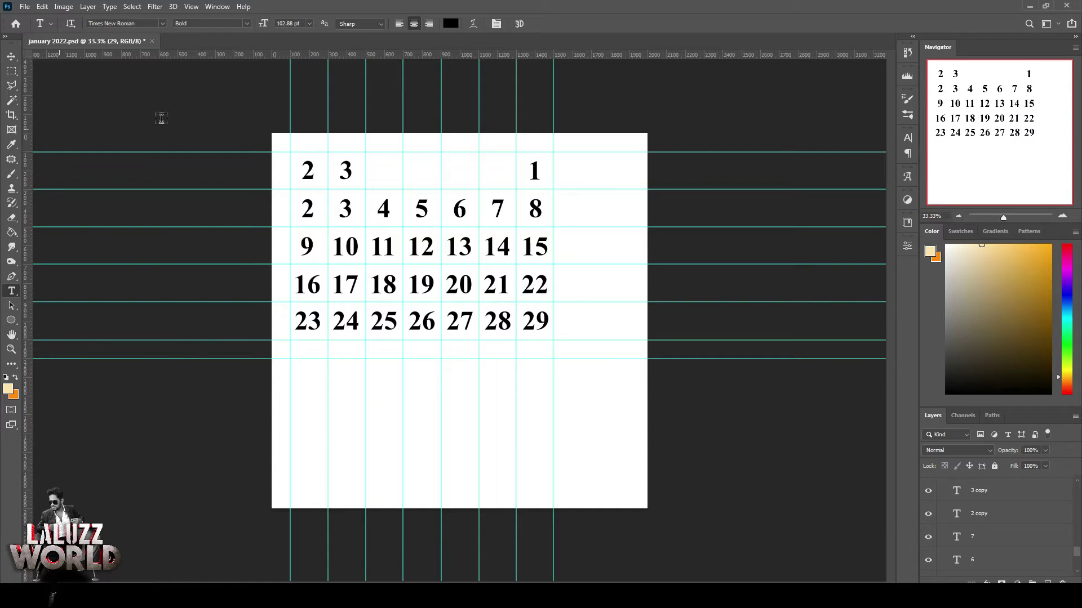
Change the copied 2 and 3 in the top row to 30 and 31
{"action": "left_click", "coordinate": [306, 168]}
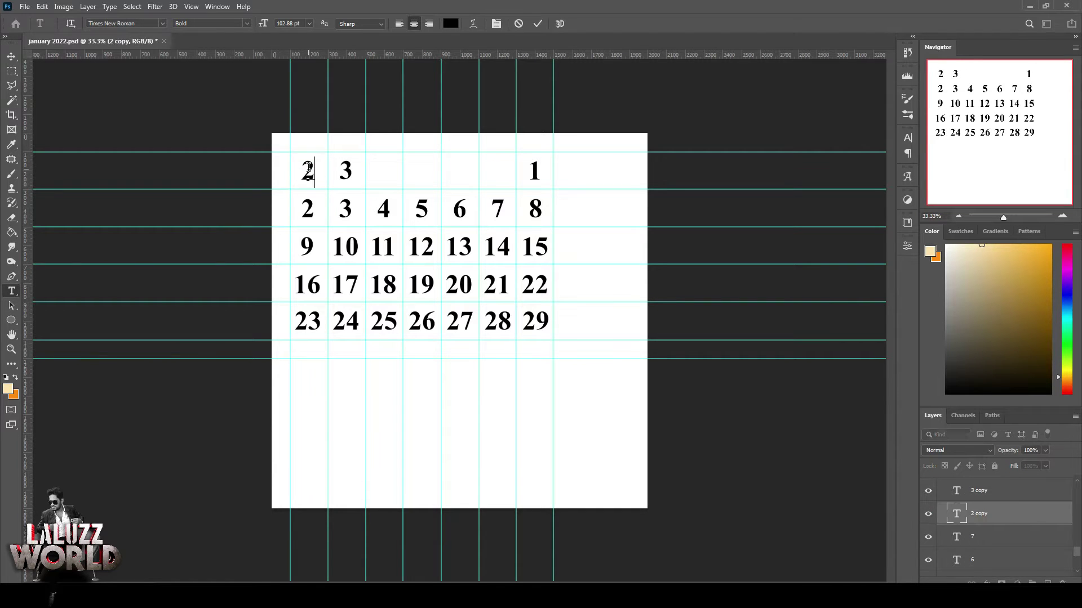
{"action": "type", "text": "30"}
{"action": "key", "text": "ctrl+Return"}
{"action": "left_click", "coordinate": [354, 170]}
{"action": "type", "text": "1"}
{"action": "key", "text": "ctrl+Return"}
{"action": "key", "text": "v"}
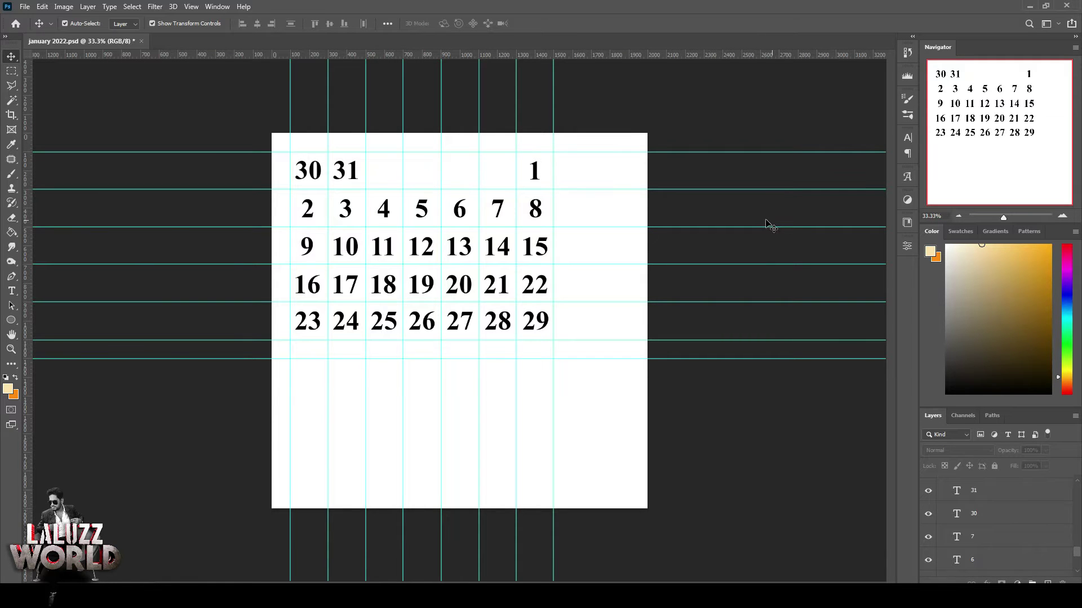
Create a new blank A4 portrait document from a preset
{"action": "left_click", "coordinate": [25, 8]}
{"action": "left_click", "coordinate": [35, 20]}
{"action": "left_click", "coordinate": [616, 205]}
{"action": "left_click", "coordinate": [763, 463]}
Move Group 1 into Untitled-1, close january 2022.psd without saving, and hide the group
{"action": "left_click", "coordinate": [79, 41]}
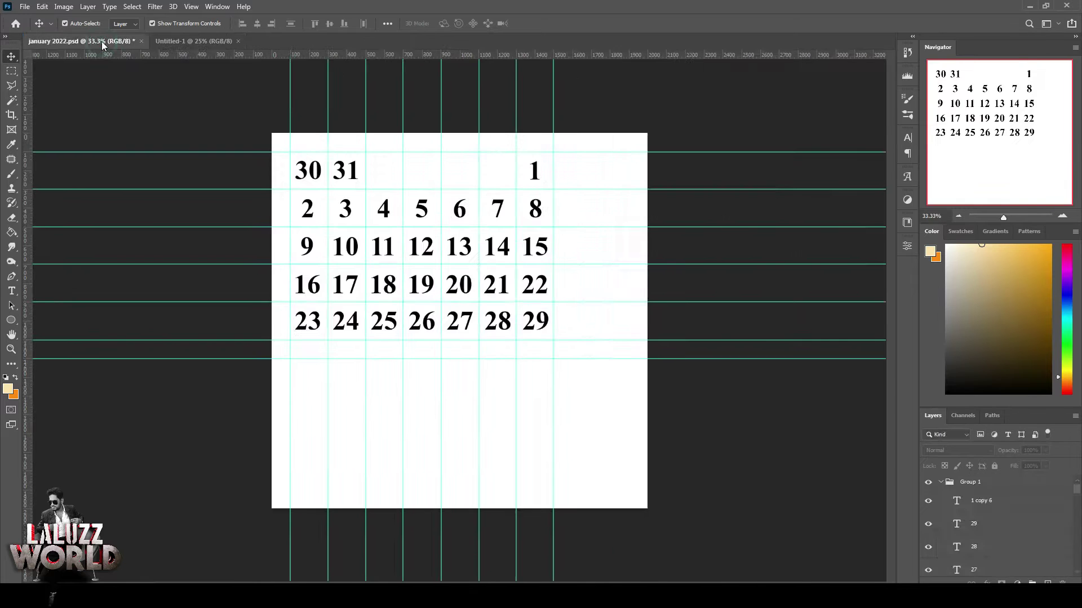
{"action": "left_click_drag", "start_coordinate": [101, 42], "coordinate": [315, 40]}
{"action": "left_click_drag", "start_coordinate": [969, 482], "coordinate": [448, 478]}
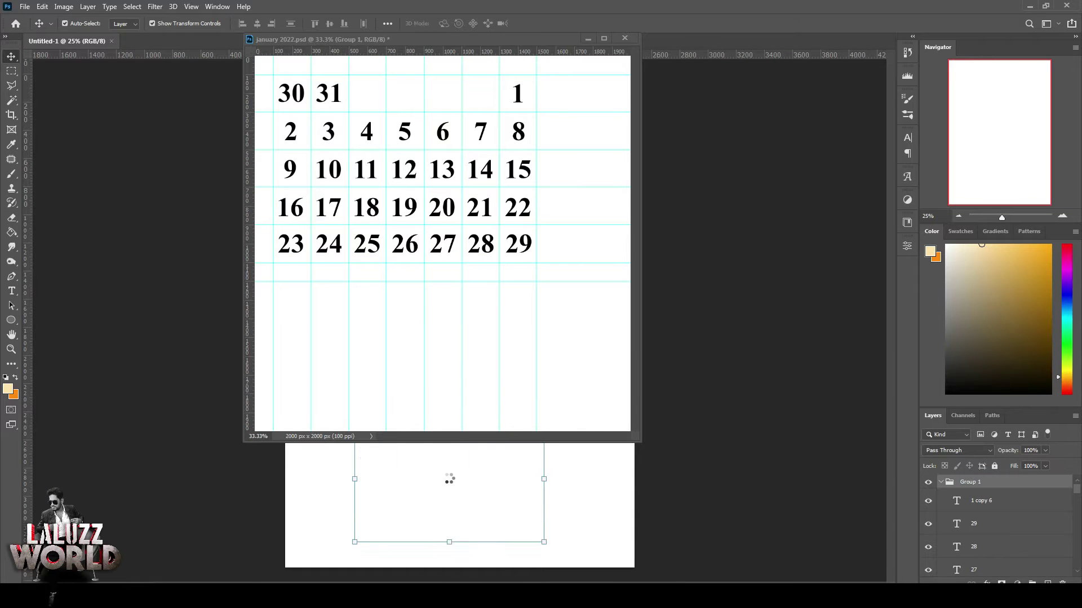
{"action": "left_click", "coordinate": [624, 38]}
{"action": "left_click", "coordinate": [539, 224]}
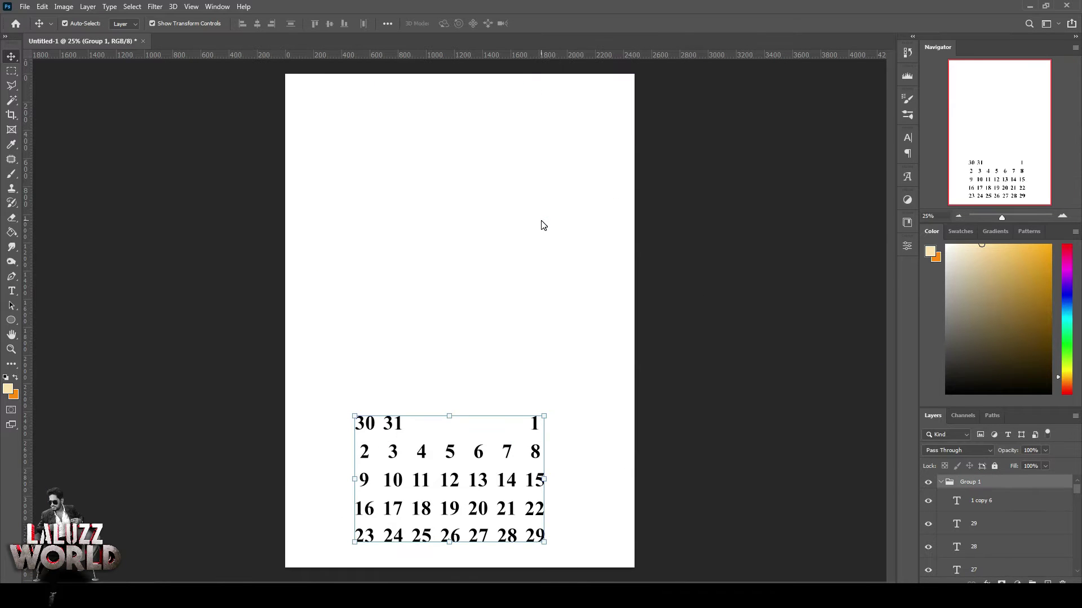
{"action": "left_click", "coordinate": [940, 482]}
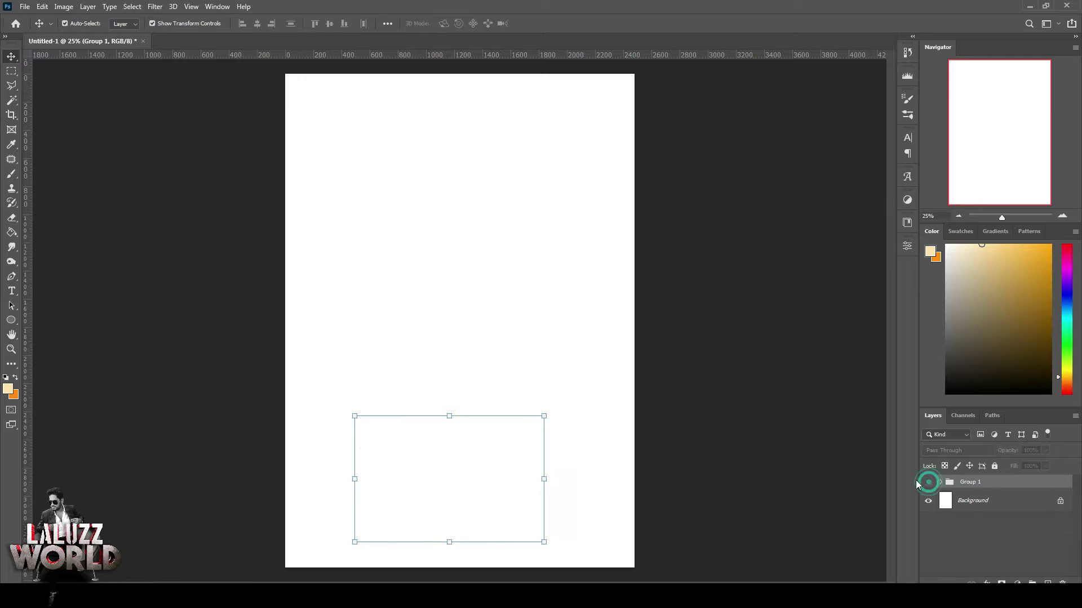
Open the graveyard image 696067.jpg
{"action": "left_click", "coordinate": [25, 7]}
{"action": "left_click", "coordinate": [40, 32]}
{"action": "left_click", "coordinate": [132, 93]}
{"action": "left_click", "coordinate": [445, 308]}
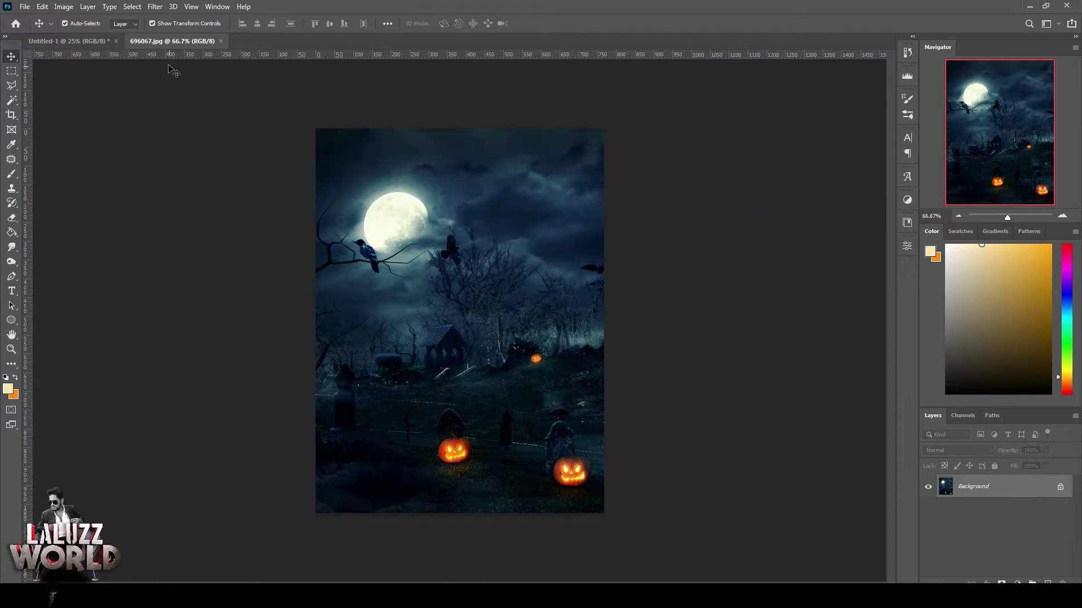
Copy 696067.jpg into the poster as Layer 1 and scale it to the page width
{"action": "left_click_drag", "start_coordinate": [192, 41], "coordinate": [495, 72]}
{"action": "left_click_drag", "start_coordinate": [564, 282], "coordinate": [333, 442]}
{"action": "left_click", "coordinate": [730, 72]}
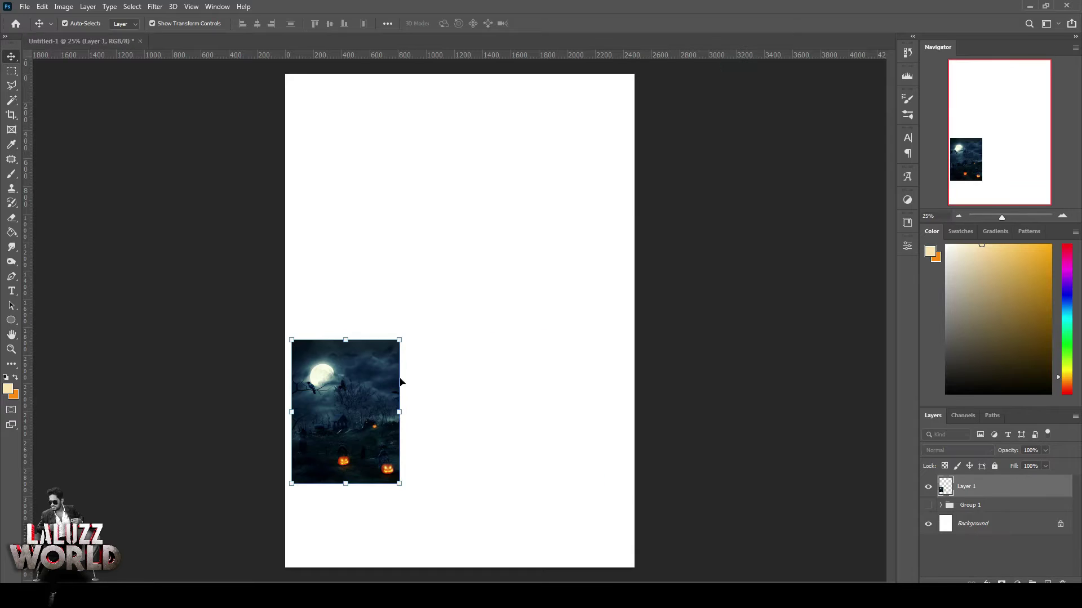
{"action": "key", "text": "ctrl+t"}
{"action": "left_click_drag", "start_coordinate": [400, 341], "coordinate": [573, 154]}
{"action": "left_click_drag", "start_coordinate": [423, 328], "coordinate": [422, 414]}
{"action": "mouse_move", "coordinate": [559, 379]}
{"action": "left_mouse_down"}
{"action": "mouse_move", "coordinate": [634, 379]}
{"action": "mouse_move", "coordinate": [555, 320]}
{"action": "mouse_move", "coordinate": [483, 321]}
{"action": "left_mouse_up"}
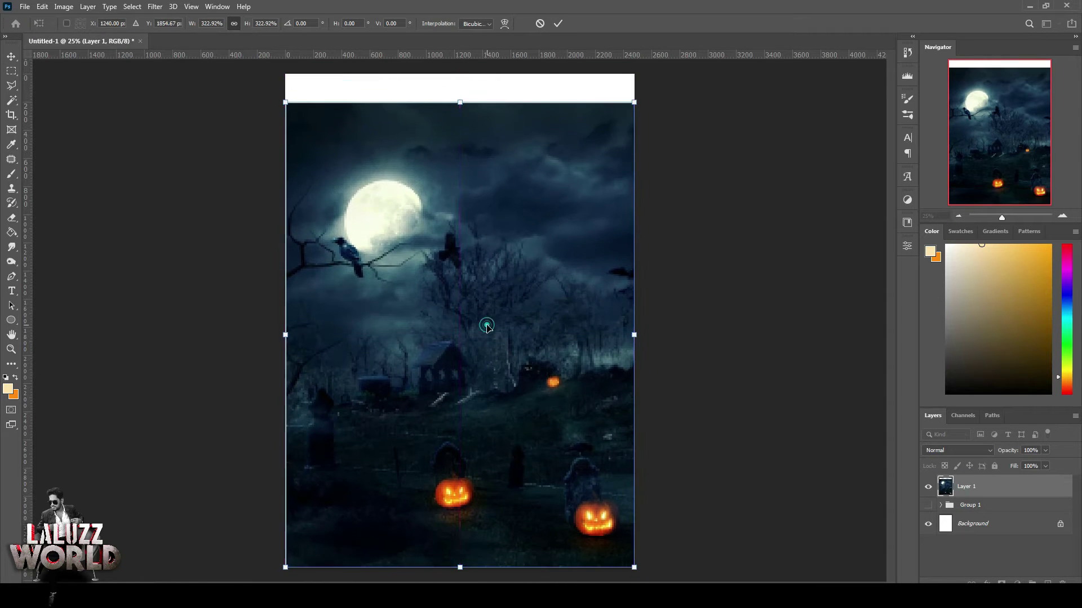
{"action": "key", "text": "Return"}
Lower the graveyard image to the centre guide, leaving a white strip on top
{"action": "left_click", "coordinate": [558, 391]}
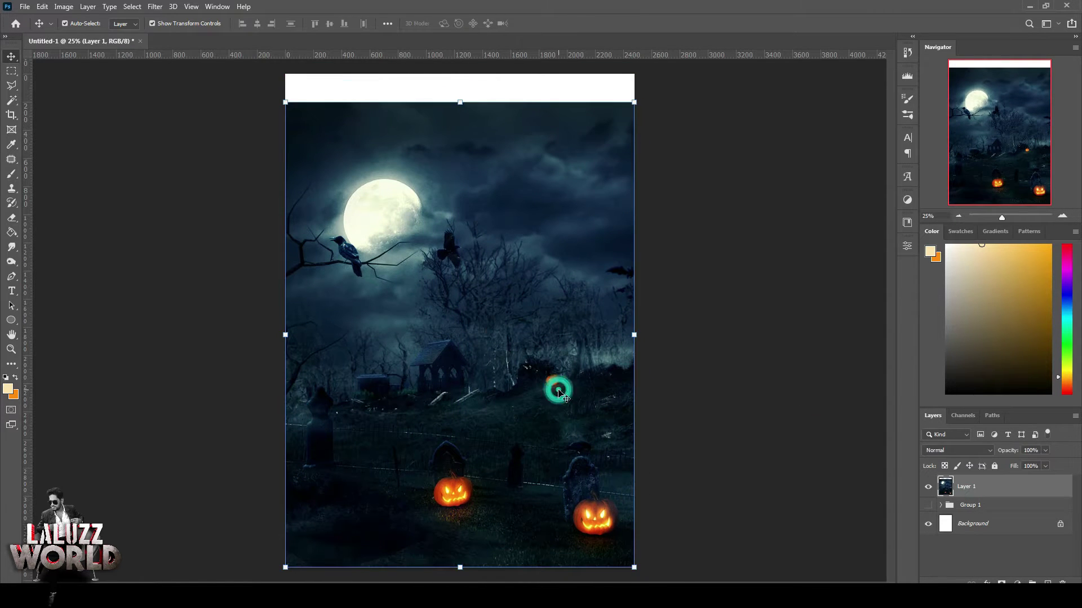
{"action": "left_click", "coordinate": [155, 6]}
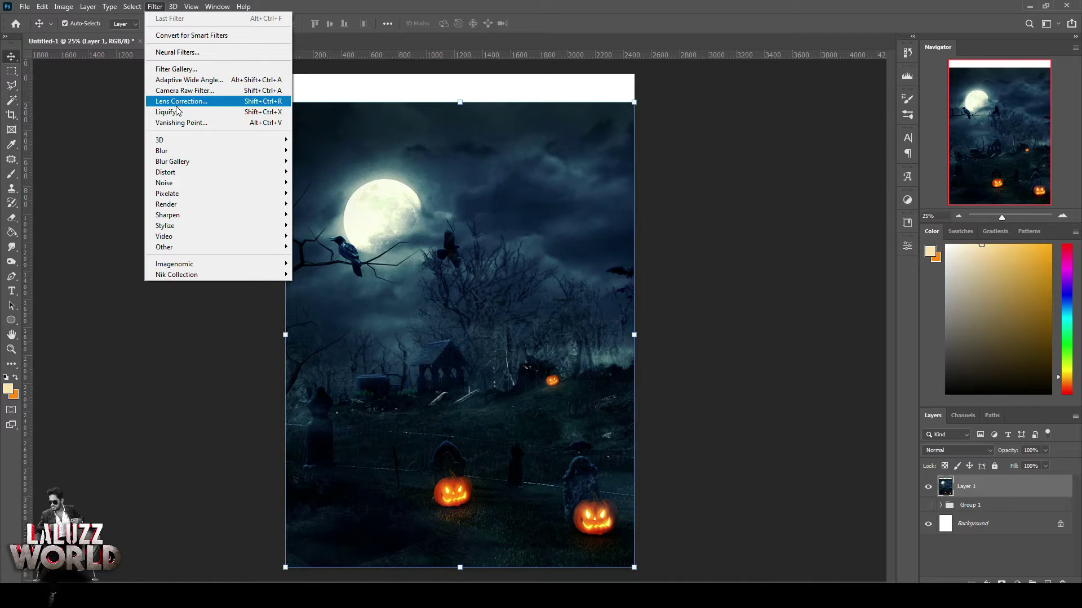
{"action": "left_click", "coordinate": [739, 224]}
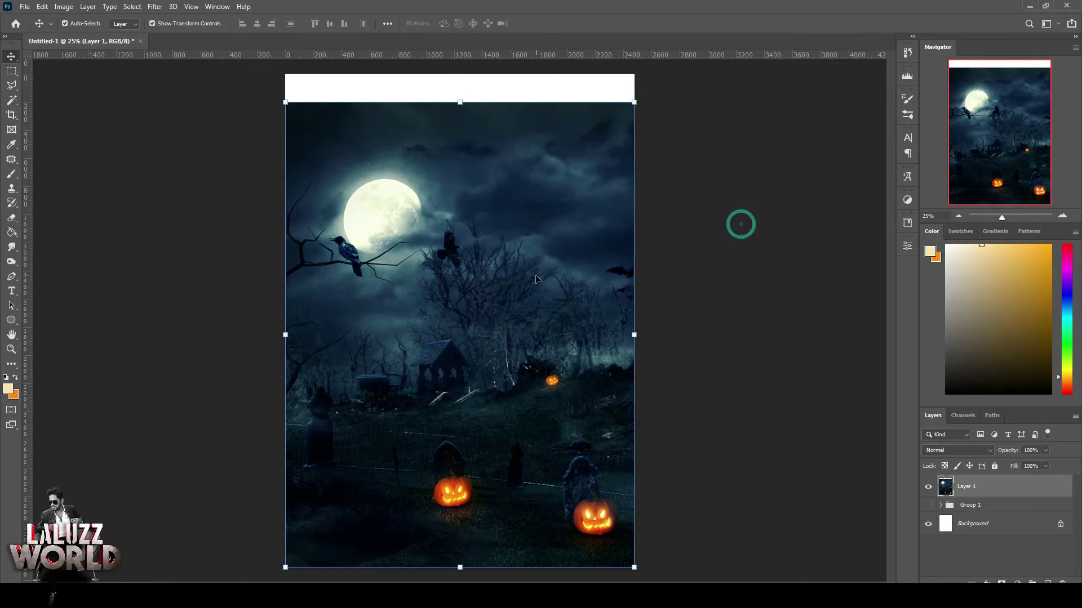
{"action": "left_click_drag", "start_coordinate": [524, 249], "coordinate": [600, 270]}
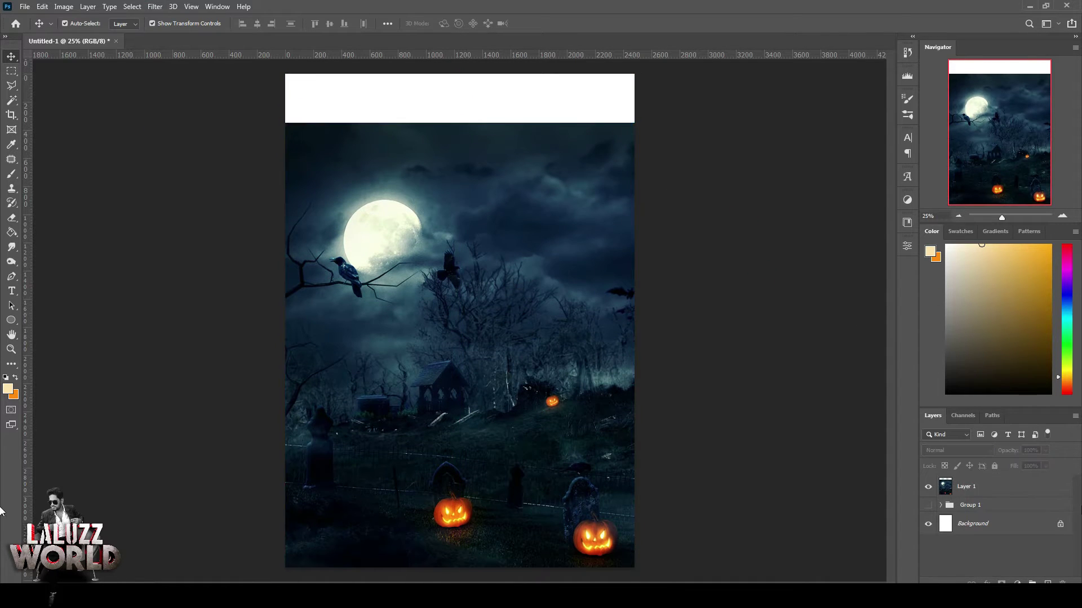
{"action": "left_click", "coordinate": [154, 7]}
{"action": "left_click", "coordinate": [179, 86]}
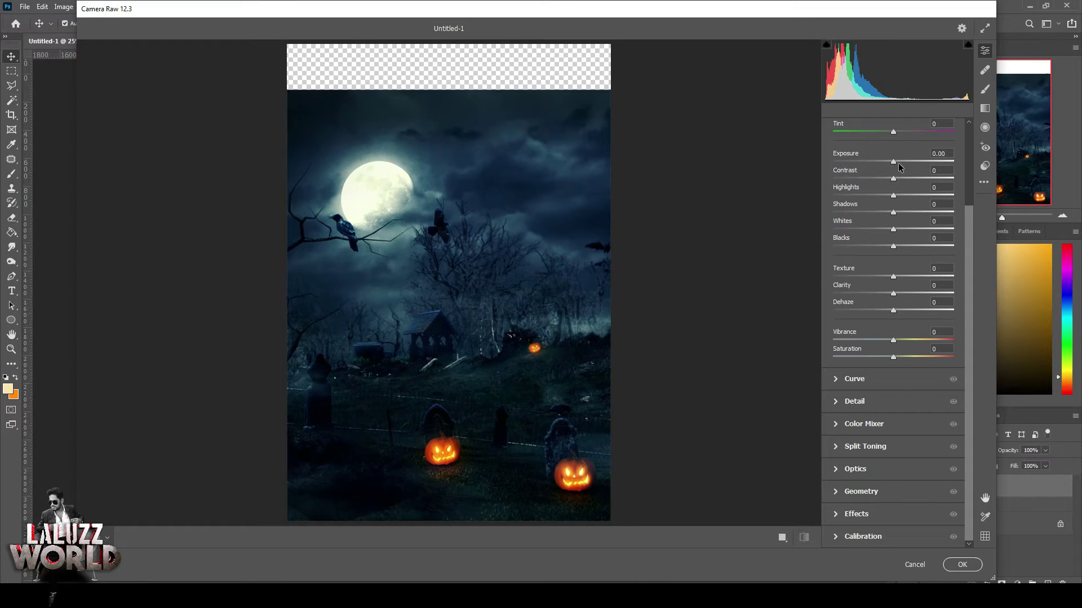
Camera Raw the graveyard: Exposure -1.00, Contrast -13, Clarity -100, Vibrance +14, Saturation -38
{"action": "mouse_move", "coordinate": [898, 164]}
{"action": "left_mouse_down"}
{"action": "mouse_move", "coordinate": [882, 162]}
{"action": "mouse_move", "coordinate": [884, 190]}
{"action": "left_mouse_up"}
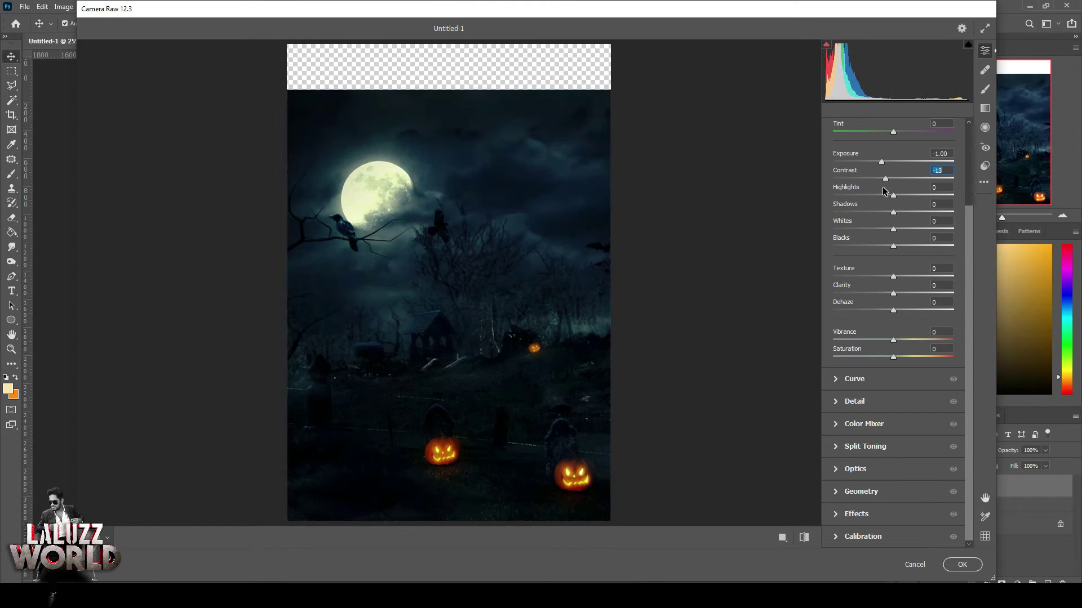
{"action": "left_click_drag", "start_coordinate": [891, 293], "coordinate": [810, 294]}
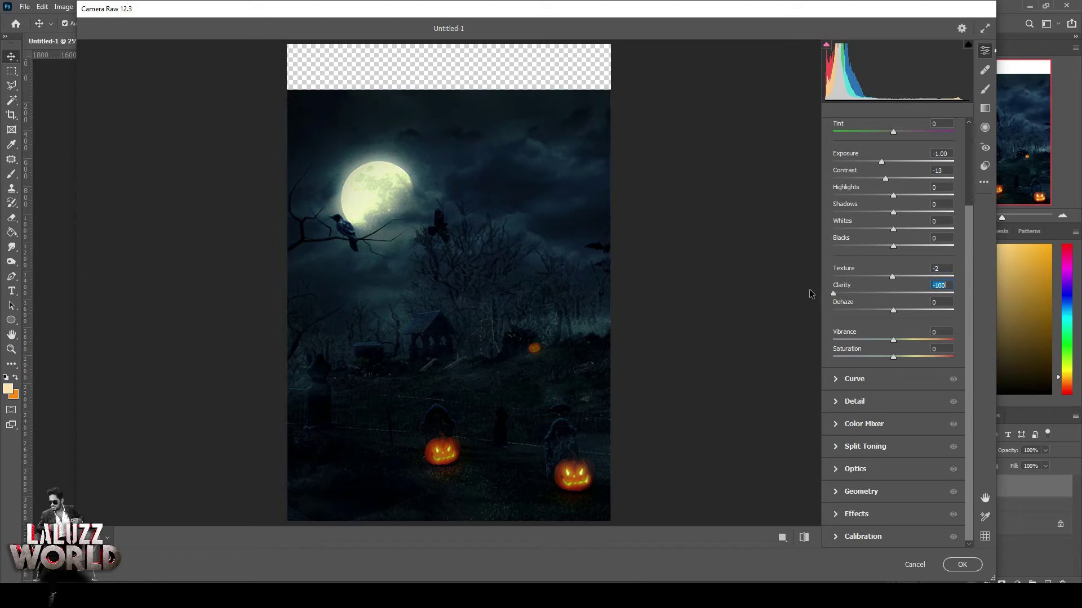
{"action": "left_click_drag", "start_coordinate": [893, 340], "coordinate": [870, 360]}
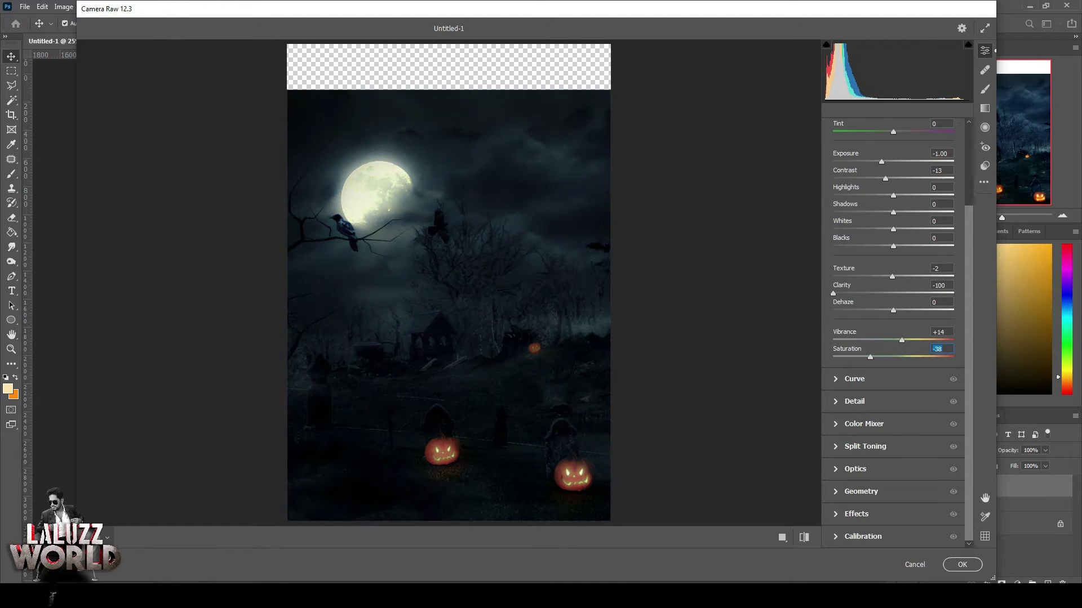
{"action": "left_click", "coordinate": [969, 564]}
{"action": "left_click", "coordinate": [25, 7]}
{"action": "left_click", "coordinate": [39, 33]}
Open the halloween wallpaper and copy it into the poster as Layer 2
{"action": "left_click", "coordinate": [132, 174]}
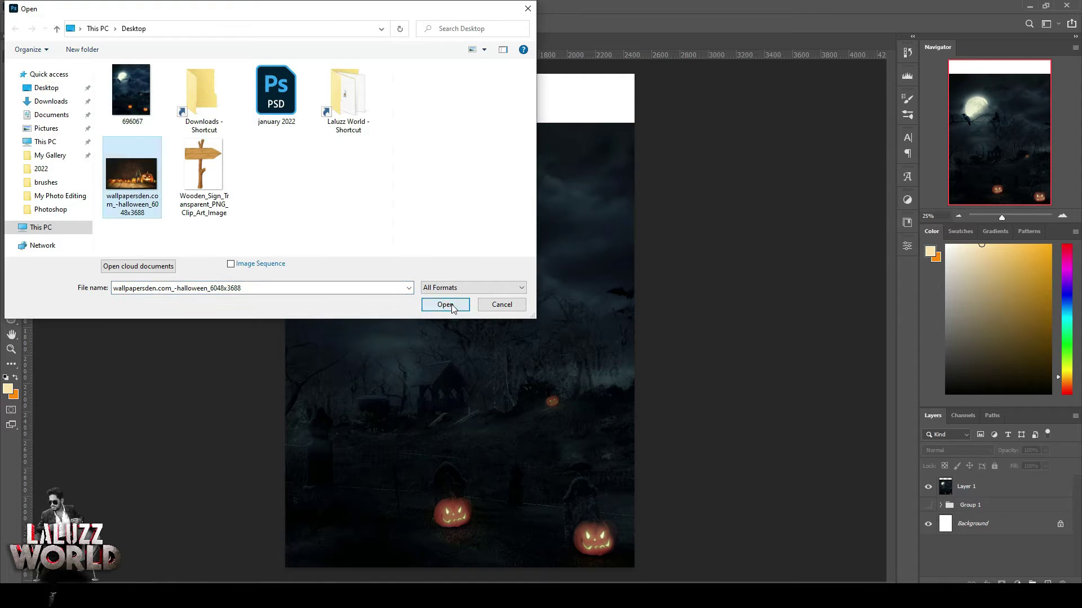
{"action": "left_click", "coordinate": [445, 304]}
{"action": "left_click_drag", "start_coordinate": [169, 42], "coordinate": [563, 80]}
{"action": "left_click_drag", "start_coordinate": [514, 217], "coordinate": [374, 212]}
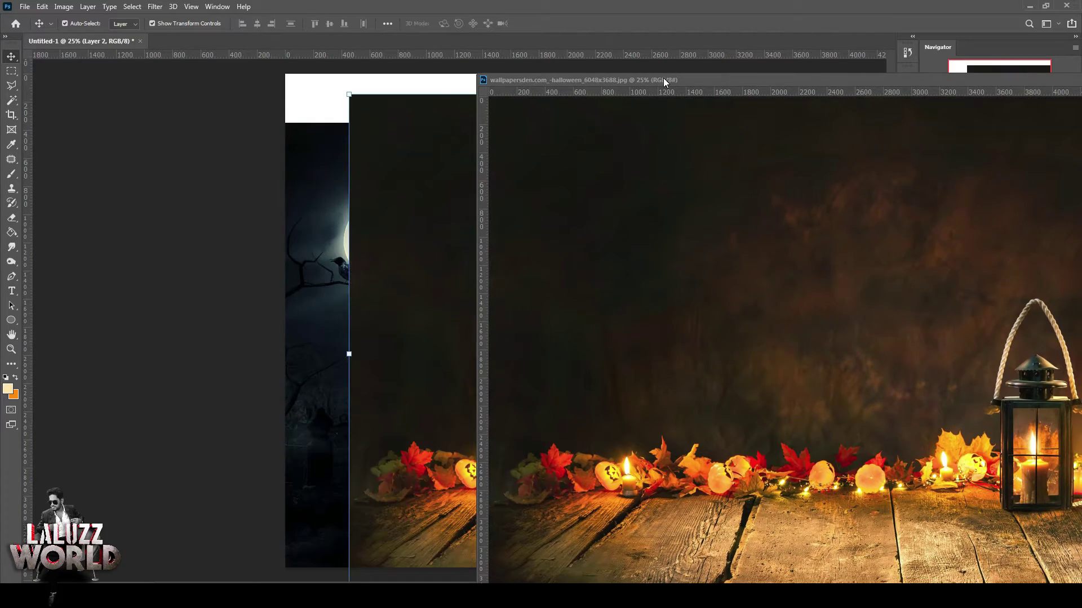
{"action": "left_click_drag", "start_coordinate": [663, 80], "coordinate": [791, 75]}
Scale the wallpaper down to the poster width and place it at the top
{"action": "key", "text": "ctrl+w"}
{"action": "left_click_drag", "start_coordinate": [558, 306], "coordinate": [494, 306]}
{"action": "key", "text": "ctrl+minus"}
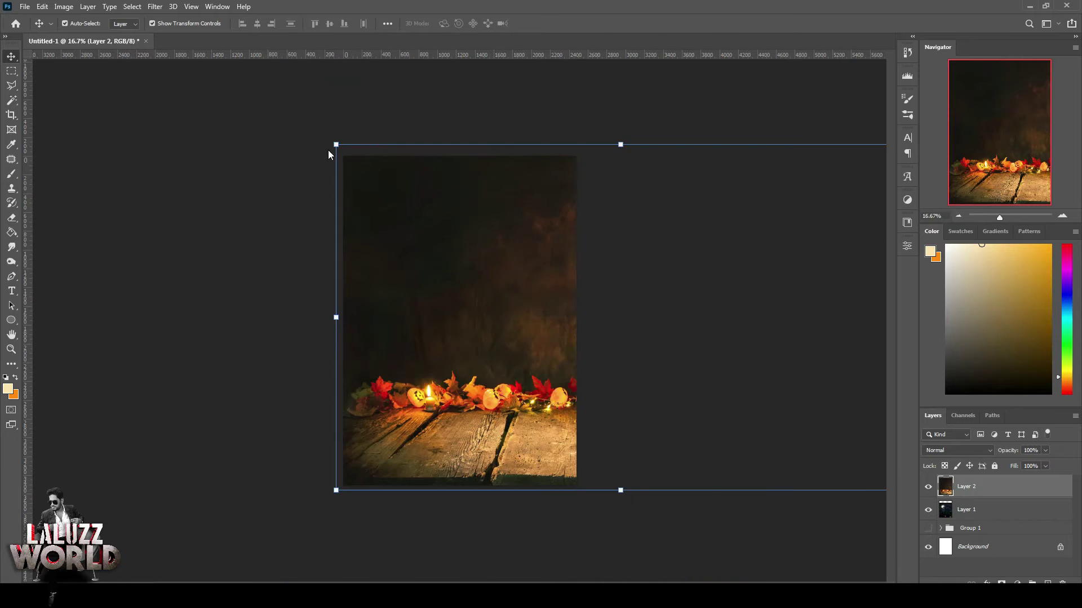
{"action": "left_click_drag", "start_coordinate": [336, 145], "coordinate": [693, 285]}
{"action": "left_click_drag", "start_coordinate": [732, 394], "coordinate": [485, 213]}
{"action": "left_click_drag", "start_coordinate": [586, 295], "coordinate": [579, 294]}
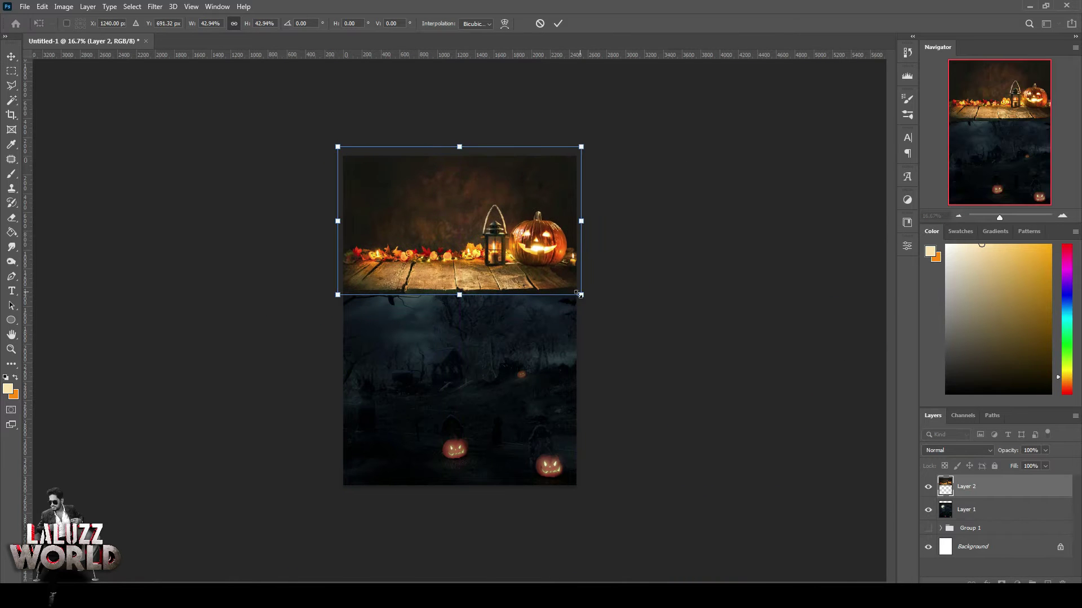
{"action": "left_click_drag", "start_coordinate": [579, 223], "coordinate": [574, 191]}
{"action": "key", "text": "Return"}
Flip the pumpkin wallpaper horizontally
{"action": "right_click", "coordinate": [518, 172]}
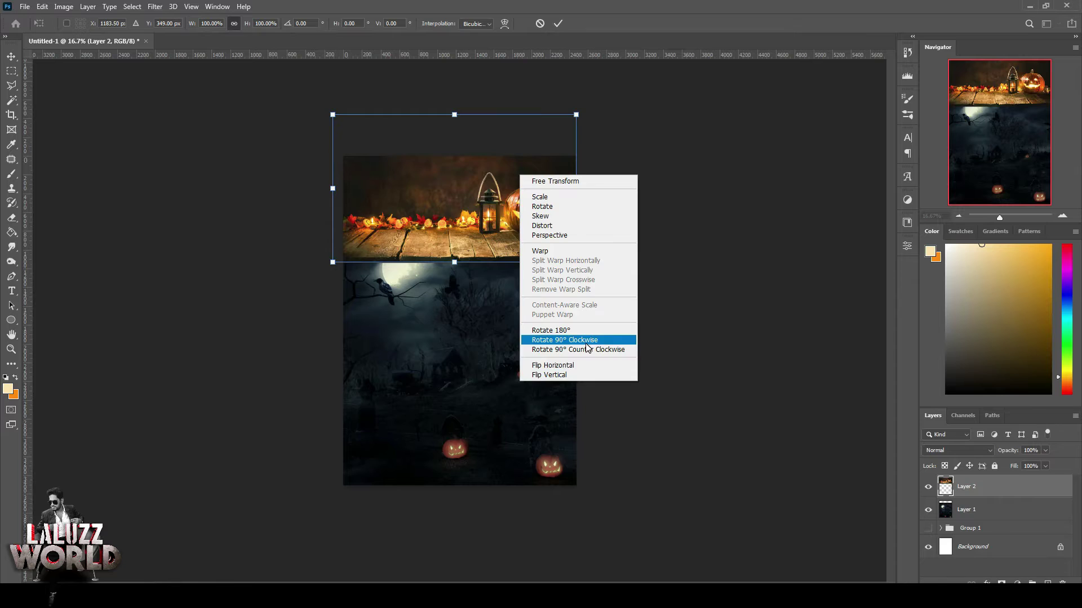
{"action": "left_click", "coordinate": [568, 365]}
{"action": "left_click", "coordinate": [783, 247]}
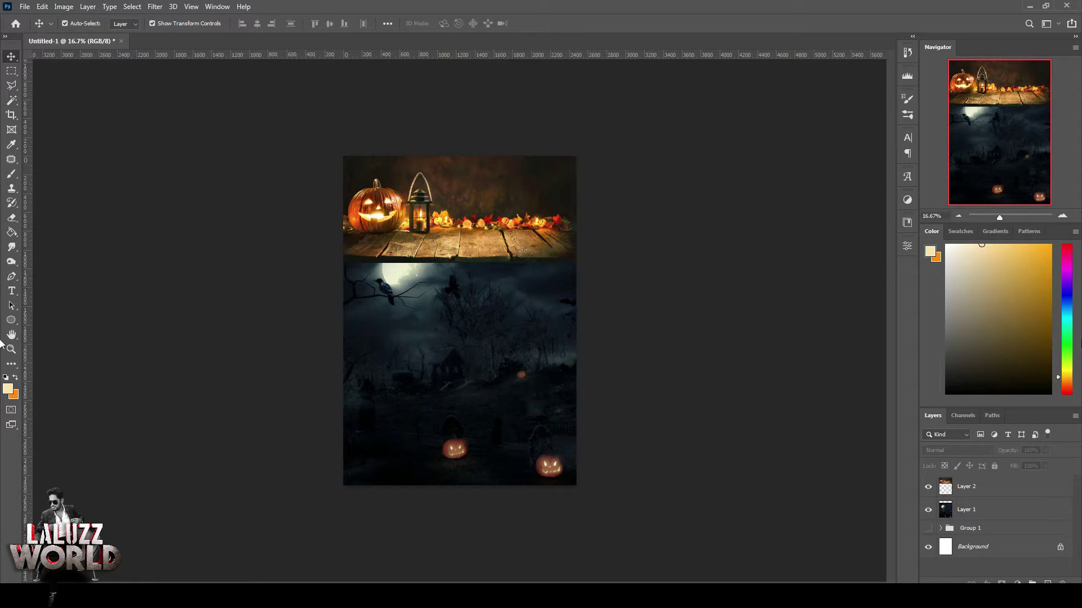
Apply a 19.4 px Gaussian Blur to the graveyard layer
{"action": "left_click", "coordinate": [1061, 217]}
{"action": "left_click", "coordinate": [967, 509]}
{"action": "left_click", "coordinate": [155, 7]}
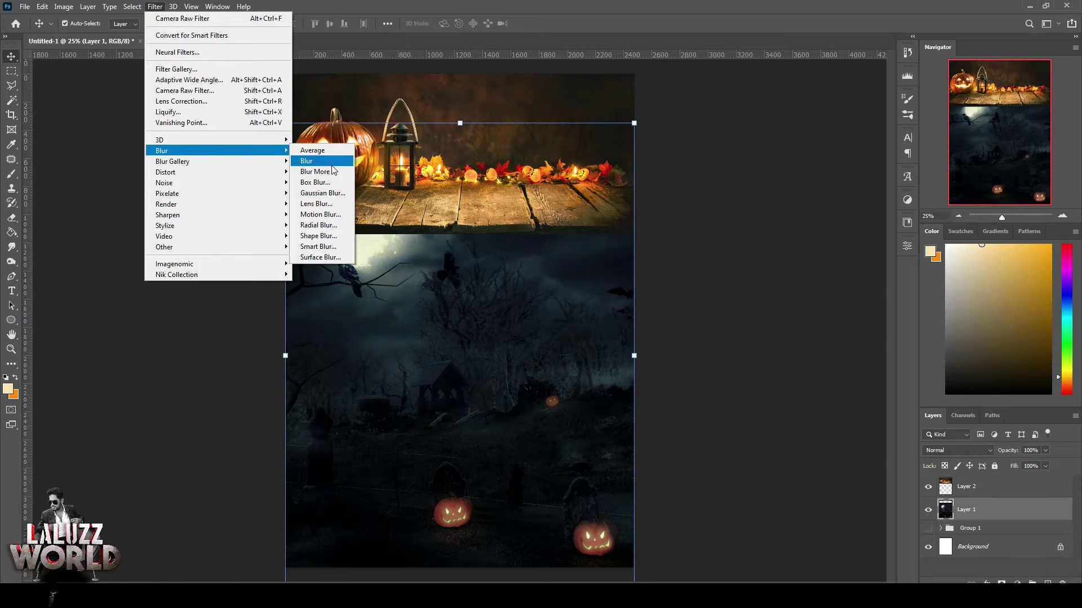
{"action": "left_click", "coordinate": [322, 193]}
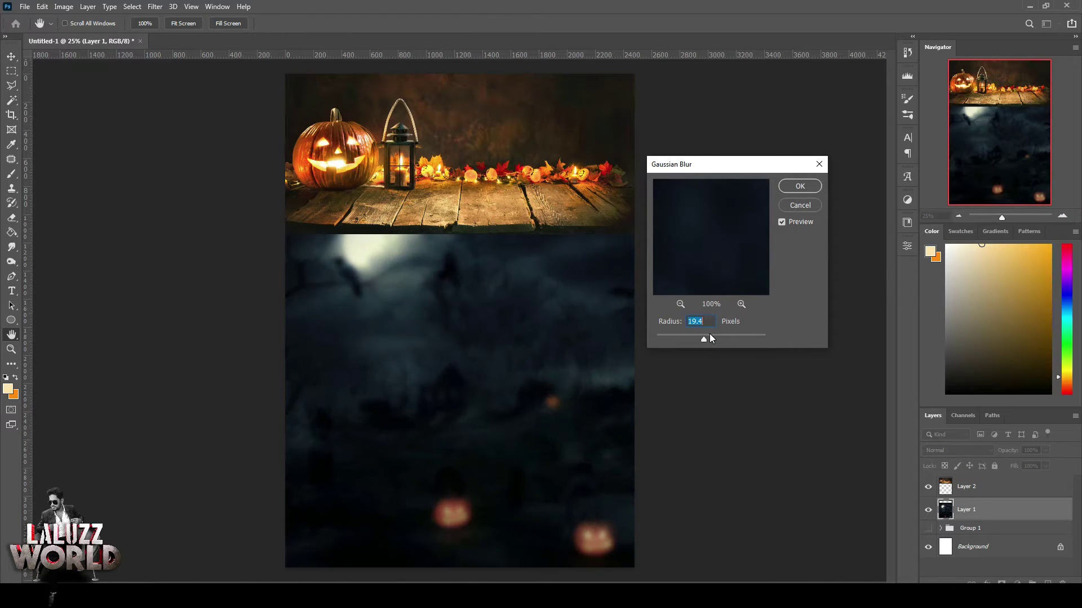
{"action": "left_click", "coordinate": [799, 186]}
{"action": "key", "text": "v"}
Darken the pumpkin banner with Camera Raw (Exposure -0.50, Contrast -17) and nudge it upward
{"action": "left_click", "coordinate": [507, 113]}
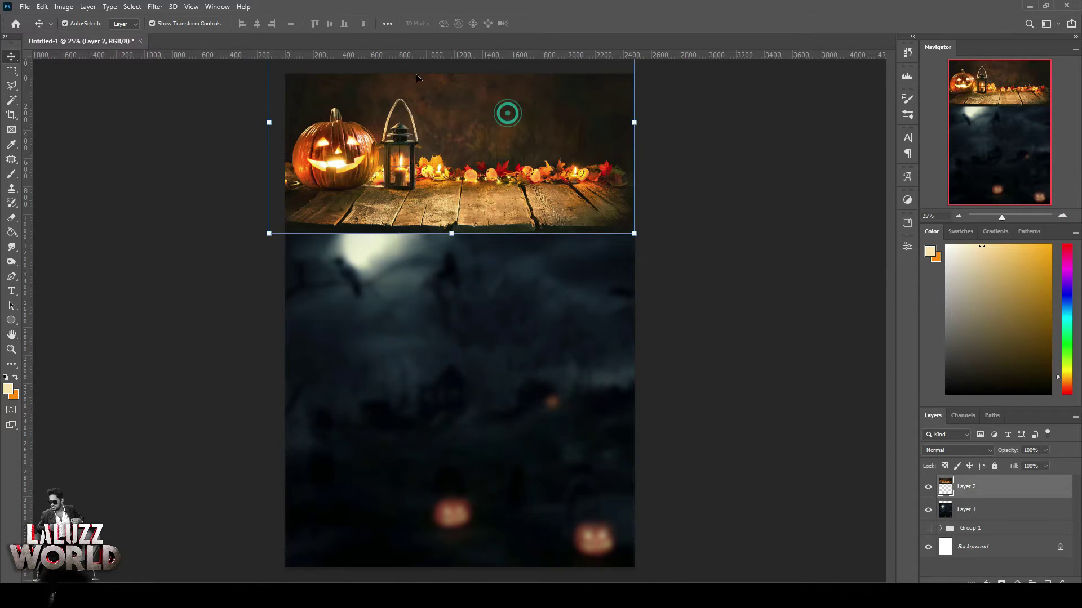
{"action": "left_click", "coordinate": [155, 6]}
{"action": "left_click", "coordinate": [169, 91]}
{"action": "left_click_drag", "start_coordinate": [885, 180], "coordinate": [888, 163]}
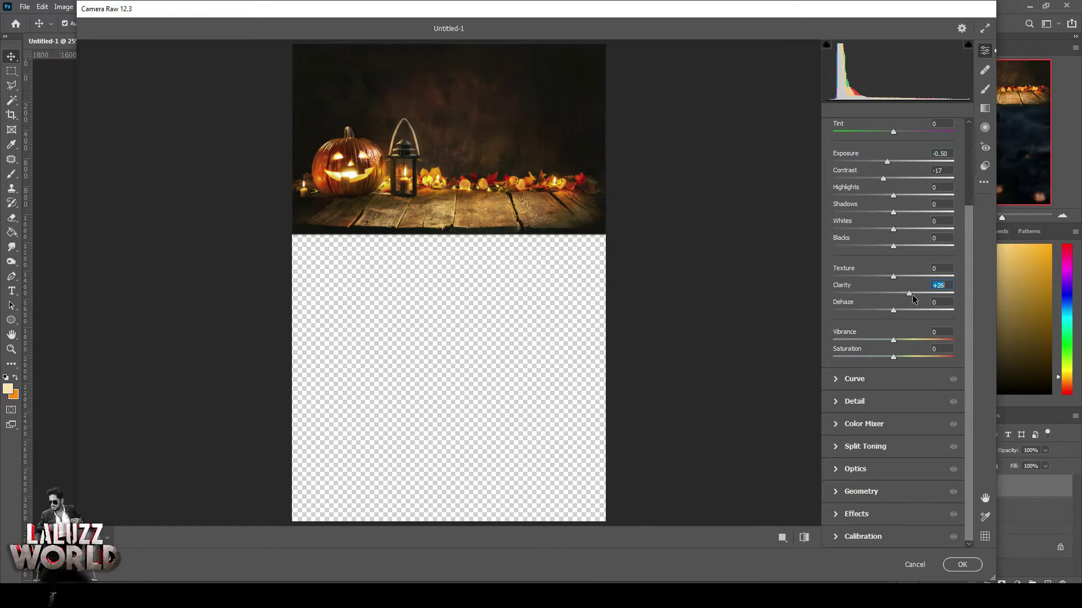
{"action": "left_click", "coordinate": [975, 566]}
{"action": "left_click_drag", "start_coordinate": [400, 107], "coordinate": [400, 87]}
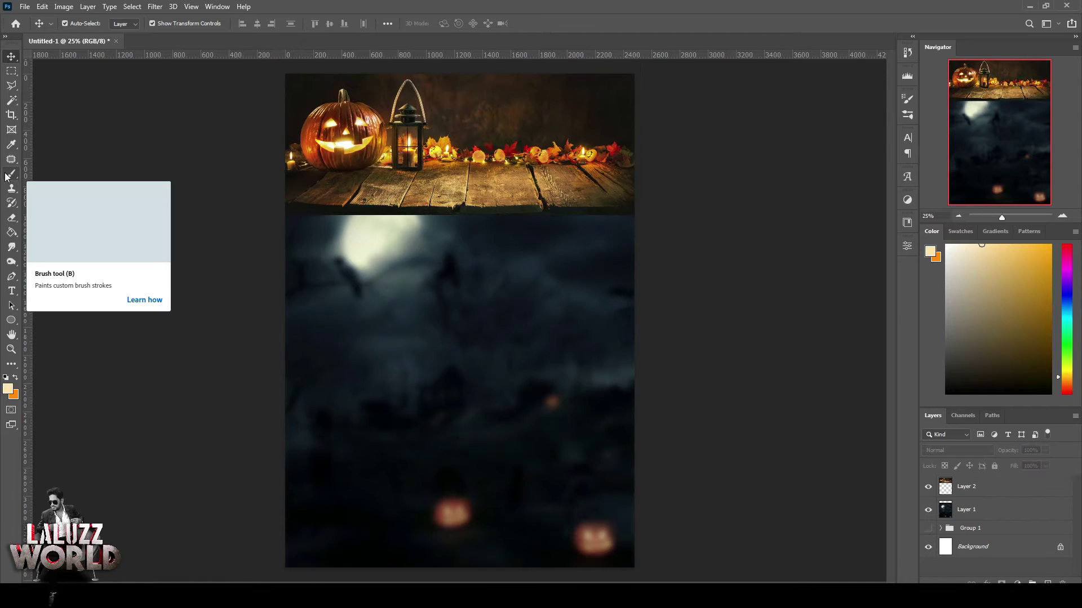
Add a text layer 'O' set in Scary Halloween Font Bold
{"action": "left_click", "coordinate": [12, 290]}
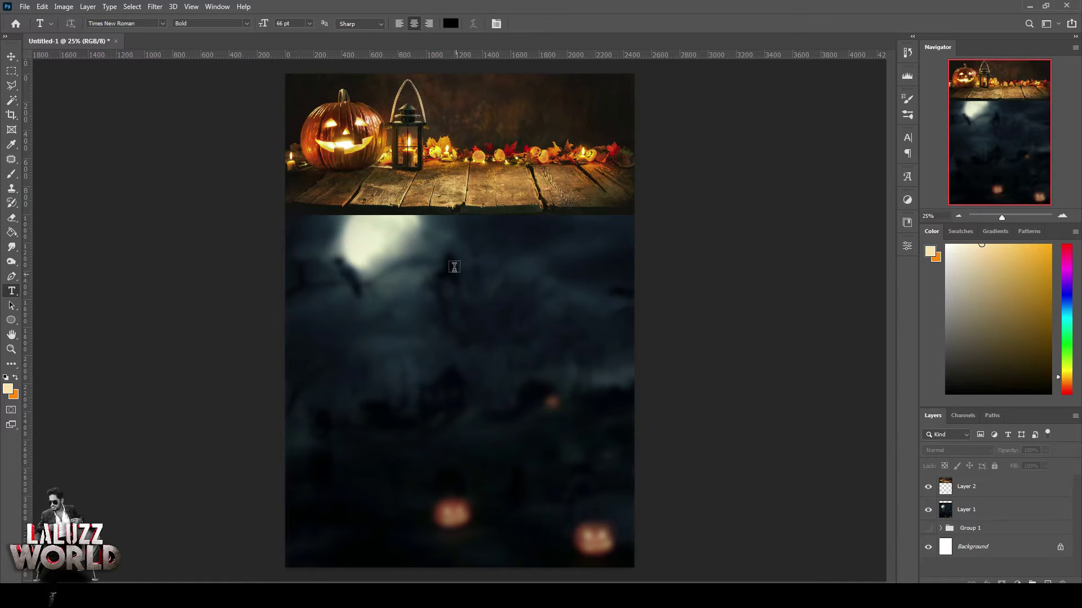
{"action": "left_click", "coordinate": [452, 249]}
{"action": "left_click", "coordinate": [11, 57]}
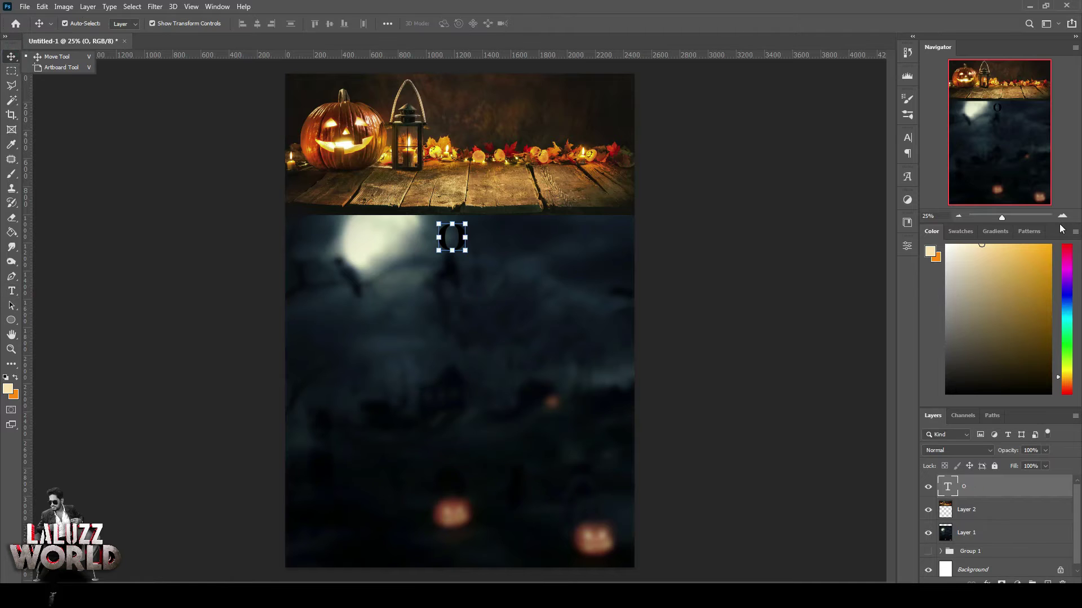
{"action": "left_click", "coordinate": [907, 137]}
{"action": "left_click", "coordinate": [838, 154]}
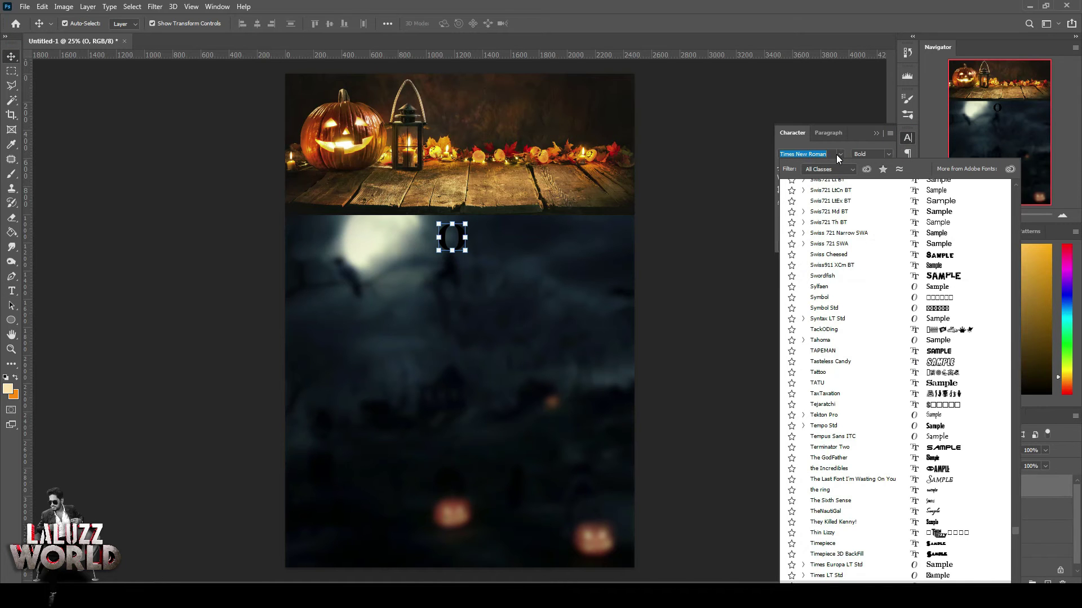
{"action": "type", "text": "hall"}
{"action": "key", "text": "Down"}
{"action": "key", "text": "Down"}
{"action": "key", "text": "Down"}
{"action": "key", "text": "Return"}
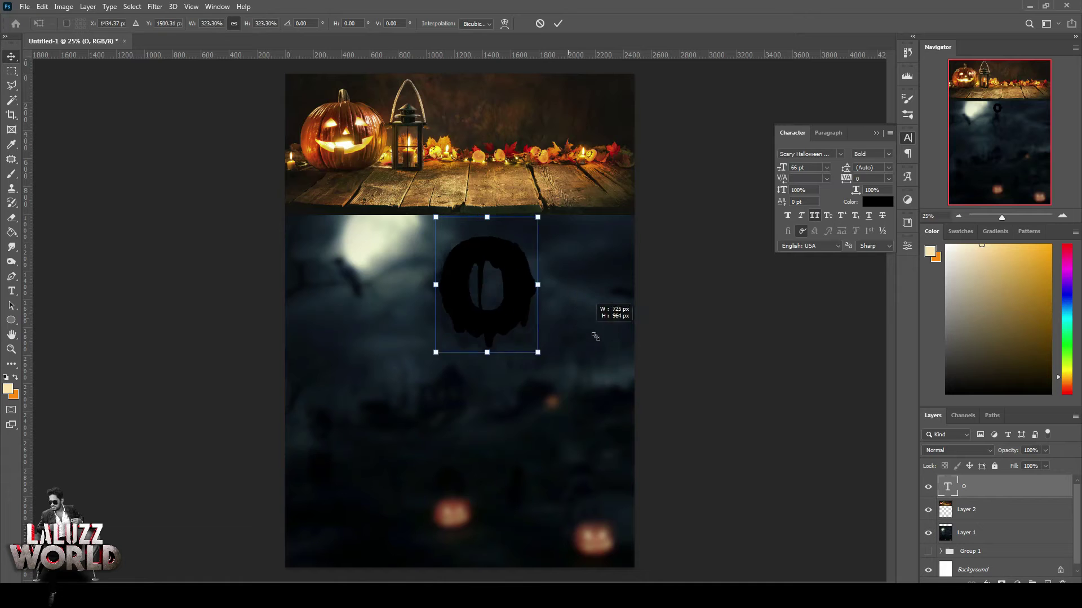
Enlarge the O to 279.24 pt on the banner's right edge and colour it ff0000
{"action": "left_click_drag", "start_coordinate": [469, 258], "coordinate": [567, 391]}
{"action": "left_click_drag", "start_coordinate": [545, 307], "coordinate": [598, 211]}
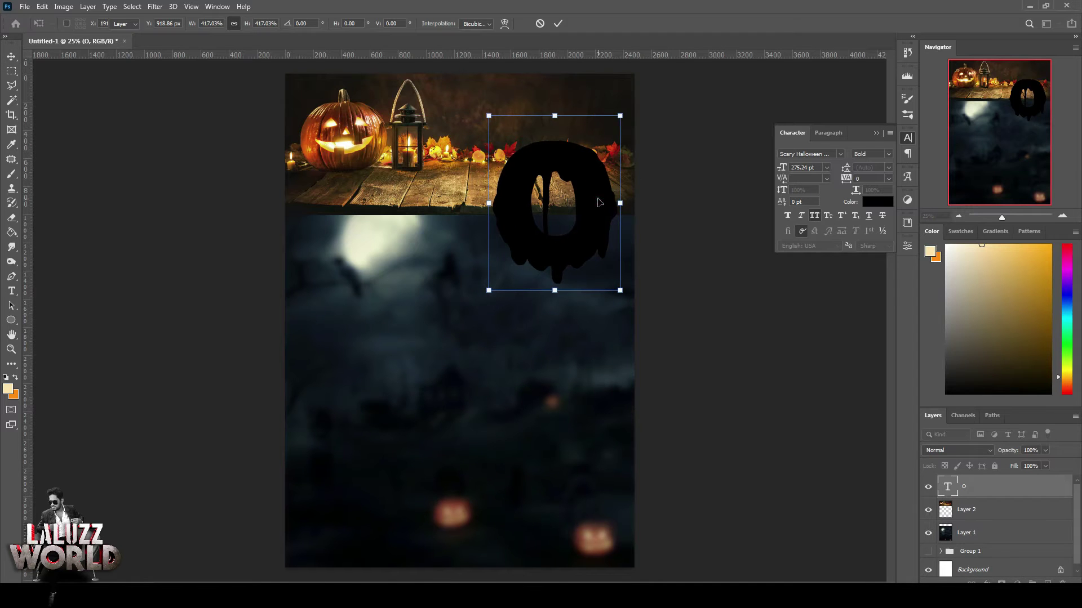
{"action": "left_click", "coordinate": [877, 201]}
{"action": "type", "text": "ff0000"}
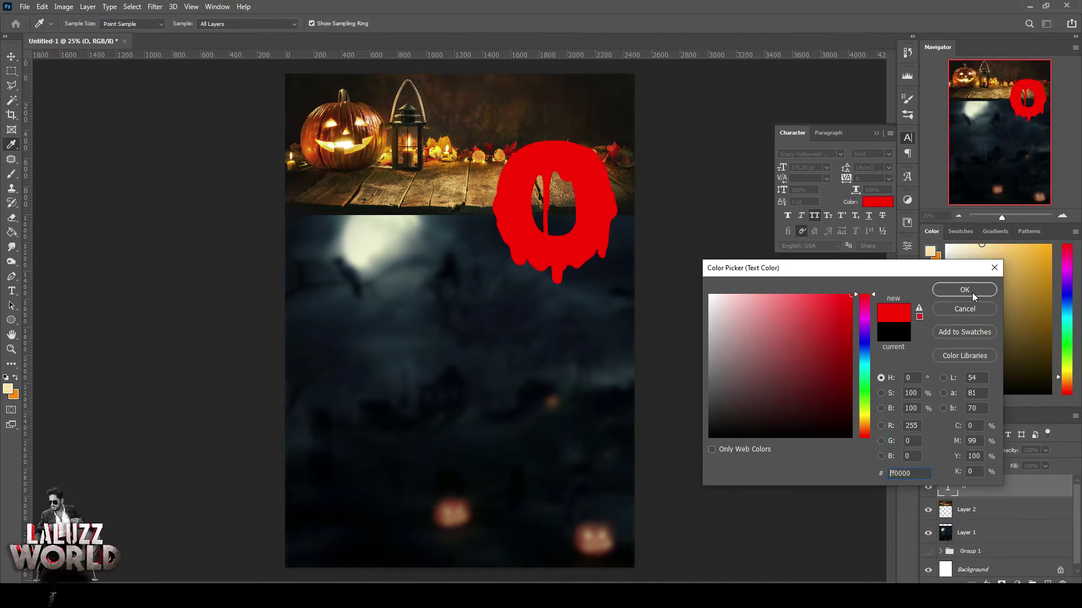
{"action": "left_click", "coordinate": [965, 290]}
{"action": "left_click", "coordinate": [986, 582]}
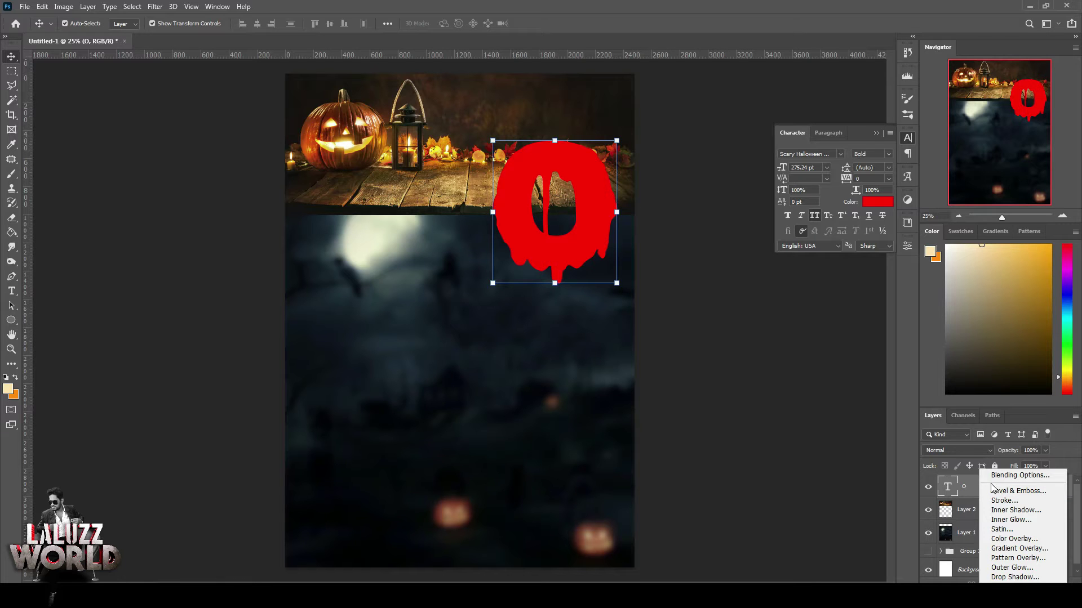
{"action": "left_click", "coordinate": [1025, 476]}
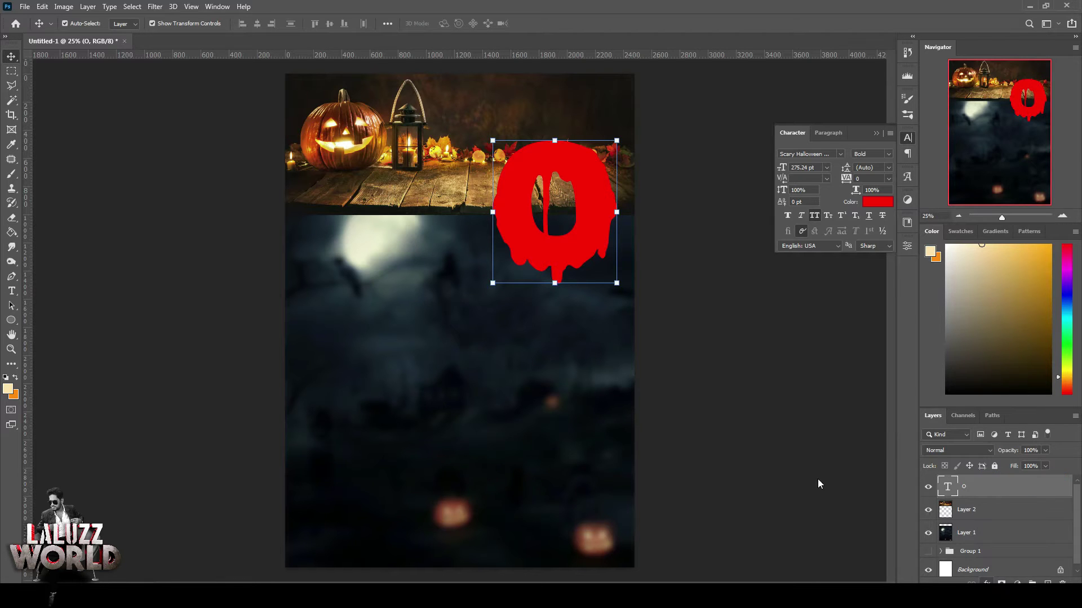
Enable Bevel & Emboss and experiment with gloss contours, Down direction, size and lighting angle
{"action": "left_click", "coordinate": [674, 221]}
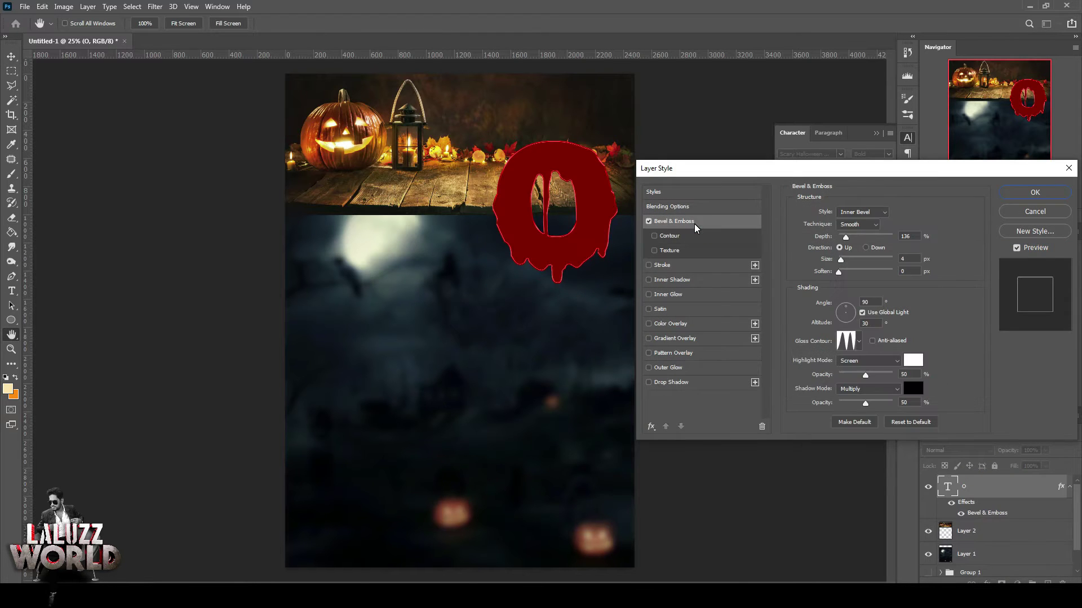
{"action": "left_click", "coordinate": [858, 341]}
{"action": "left_click", "coordinate": [791, 367]}
{"action": "left_click", "coordinate": [797, 385]}
{"action": "left_click", "coordinate": [825, 368]}
{"action": "left_click", "coordinate": [863, 250]}
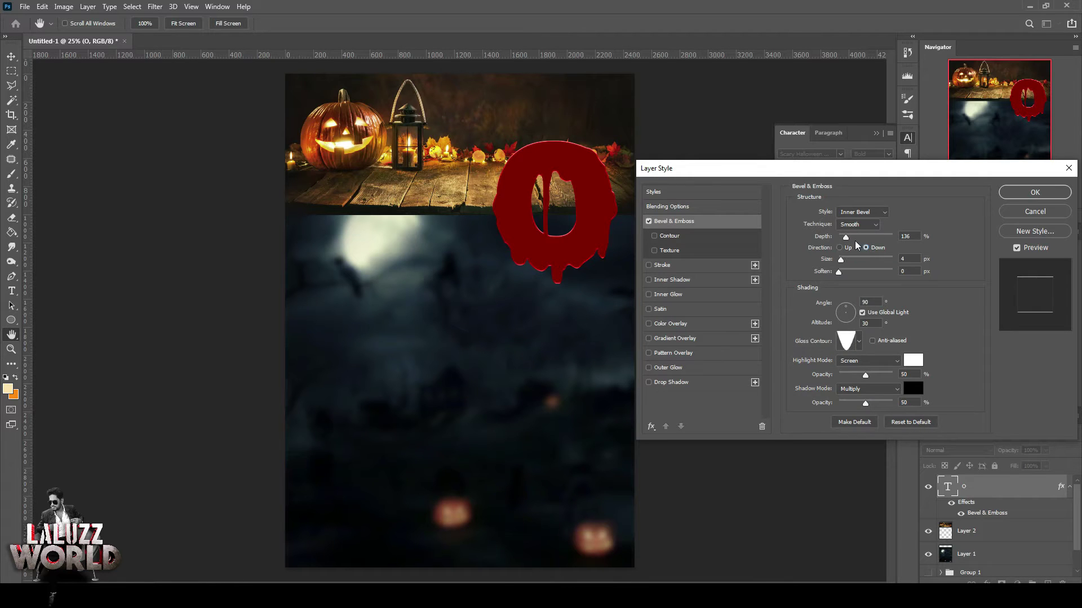
{"action": "mouse_move", "coordinate": [840, 259]}
{"action": "left_mouse_down"}
{"action": "mouse_move", "coordinate": [857, 259]}
{"action": "mouse_move", "coordinate": [844, 273]}
{"action": "left_mouse_up"}
{"action": "left_click", "coordinate": [862, 312]}
{"action": "left_click_drag", "start_coordinate": [844, 313], "coordinate": [848, 322]}
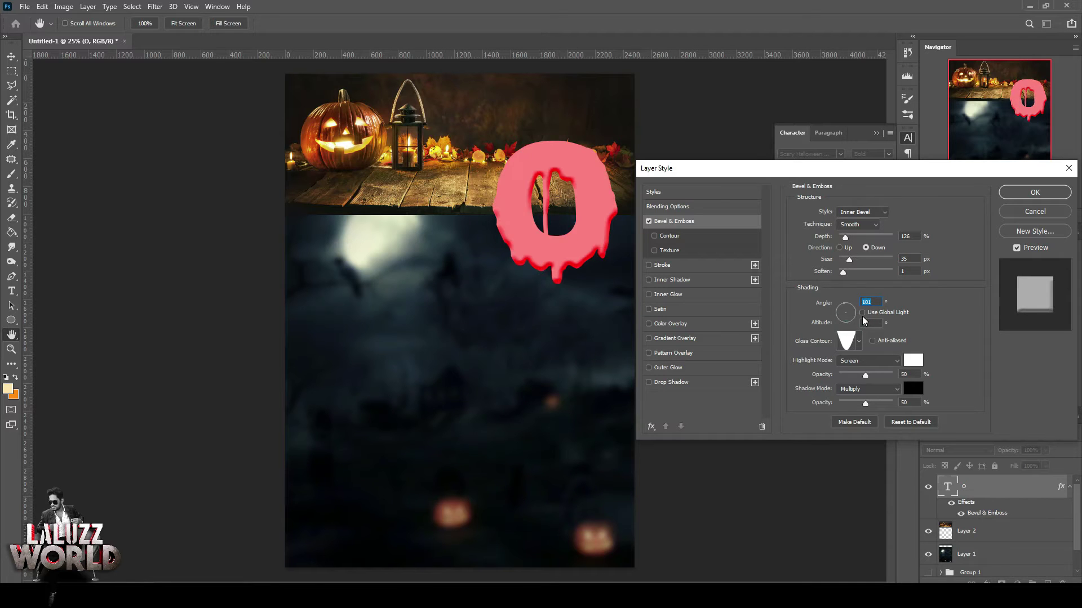
Reset the bevel to defaults, pick a gloss contour, set size 5, and apply
{"action": "left_click", "coordinate": [910, 422]}
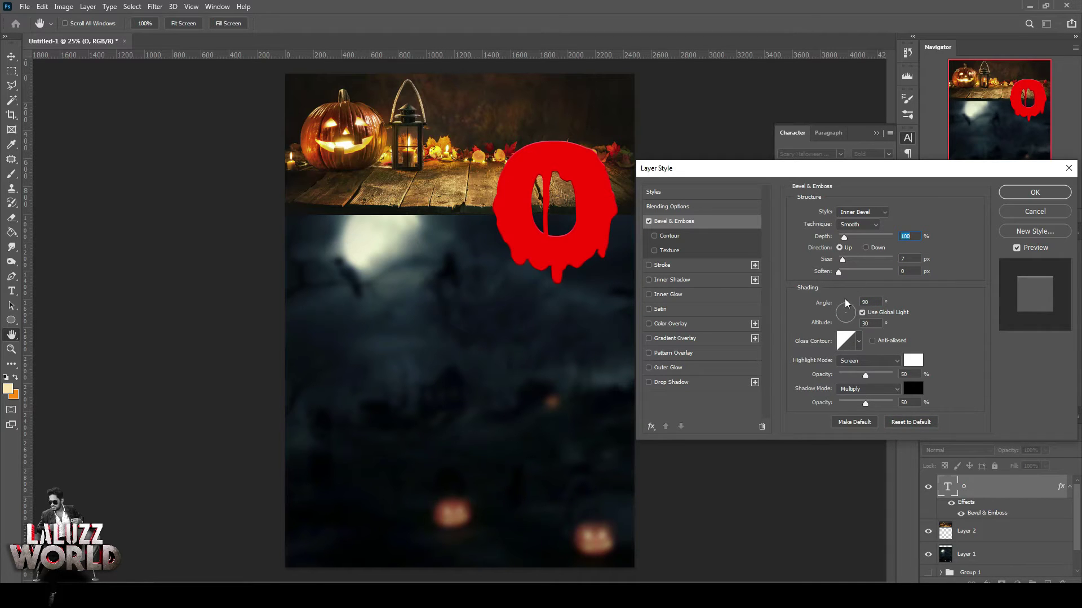
{"action": "left_click", "coordinate": [858, 341]}
{"action": "left_click", "coordinate": [844, 387]}
{"action": "left_click", "coordinate": [931, 363]}
{"action": "left_click_drag", "start_coordinate": [843, 260], "coordinate": [848, 237]}
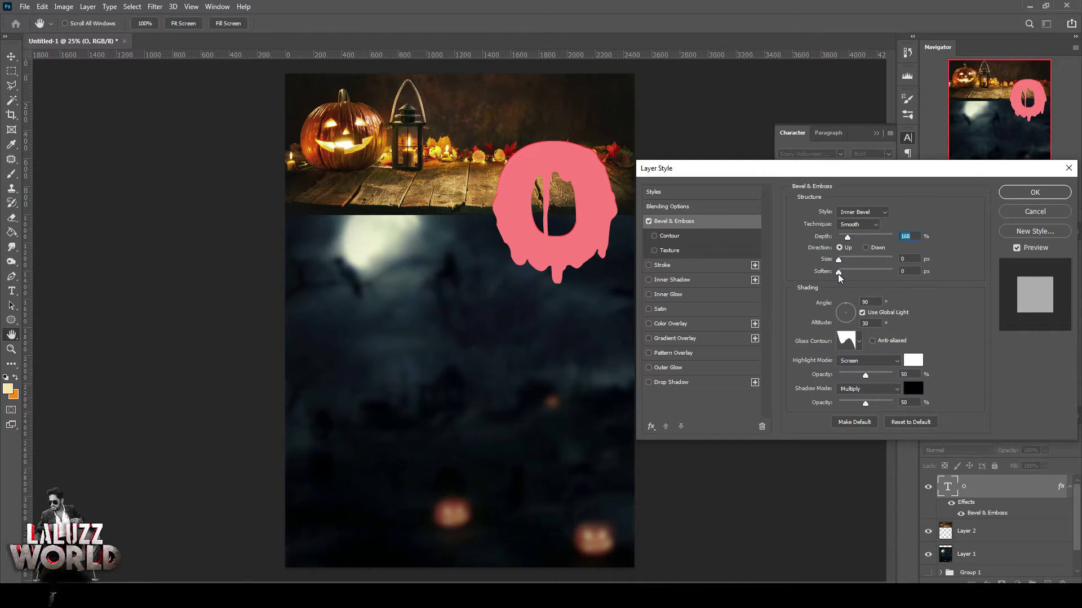
{"action": "left_click", "coordinate": [1035, 192]}
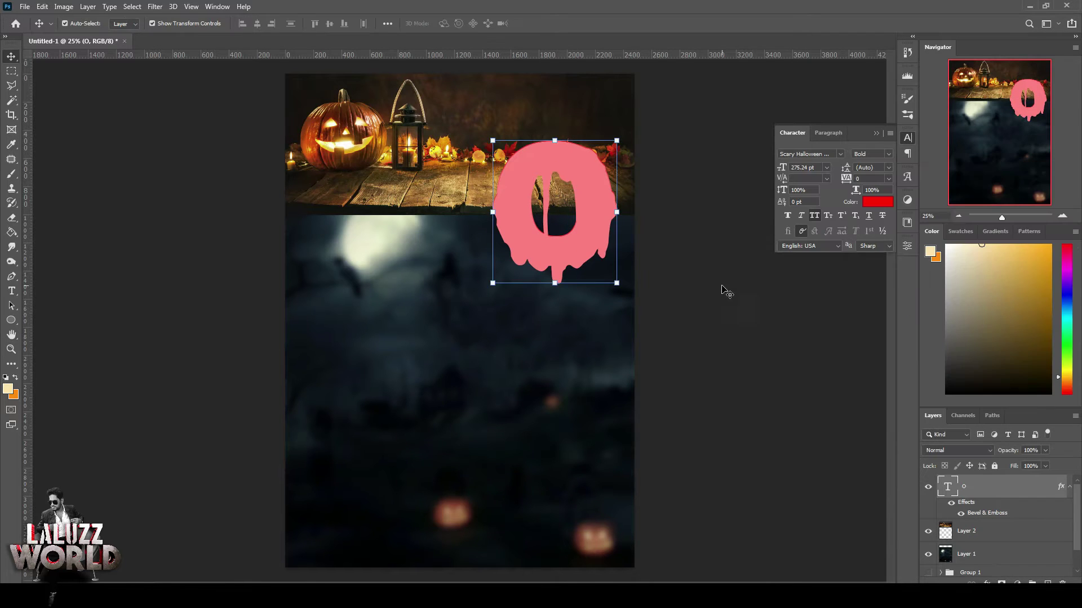
Set the bevel highlight to Color Dodge mode at 11% opacity
{"action": "double_click", "coordinate": [961, 503]}
{"action": "mouse_move", "coordinate": [857, 375]}
{"action": "left_mouse_down"}
{"action": "mouse_move", "coordinate": [889, 375]}
{"action": "mouse_move", "coordinate": [835, 387]}
{"action": "left_mouse_up"}
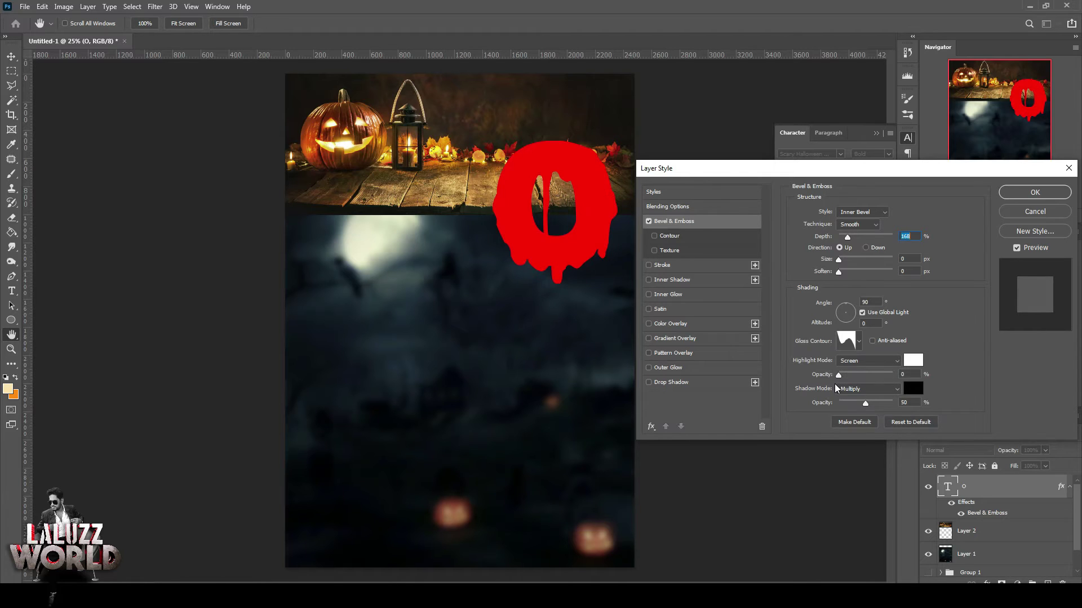
{"action": "left_click", "coordinate": [893, 361]}
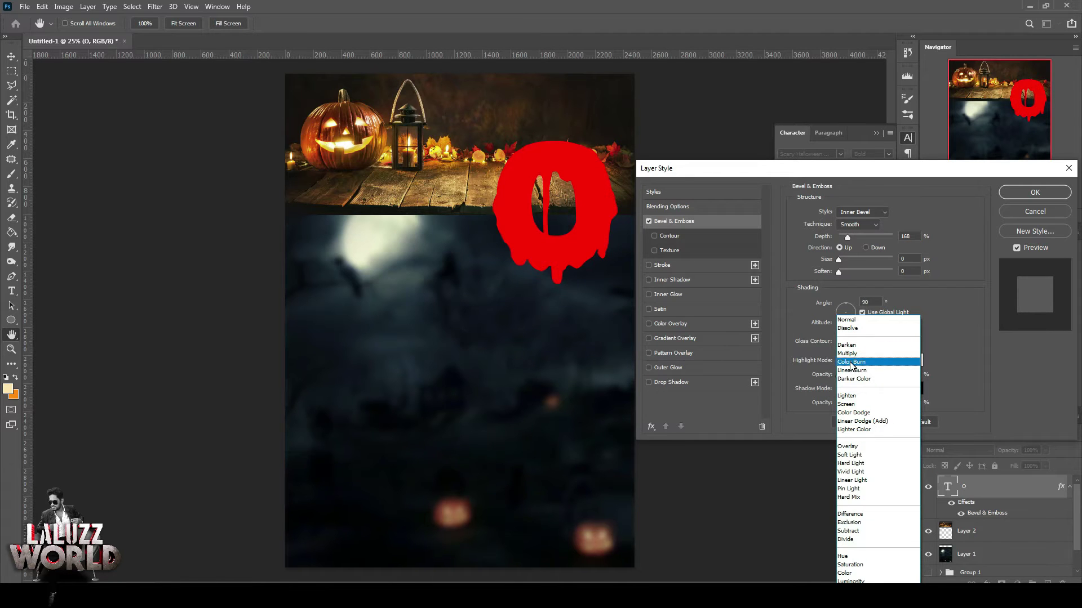
{"action": "left_click", "coordinate": [853, 413]}
{"action": "left_click_drag", "start_coordinate": [838, 374], "coordinate": [844, 376]}
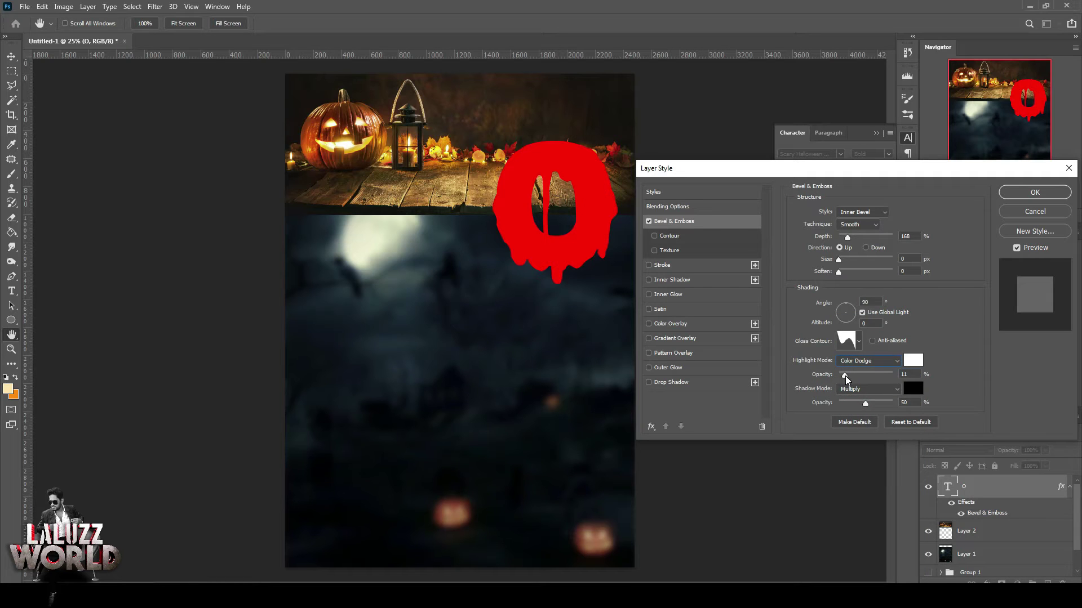
{"action": "left_click", "coordinate": [866, 402]}
Add a Multiply Satin effect to the O, trying different opacity, size and contour settings
{"action": "left_click", "coordinate": [702, 308]}
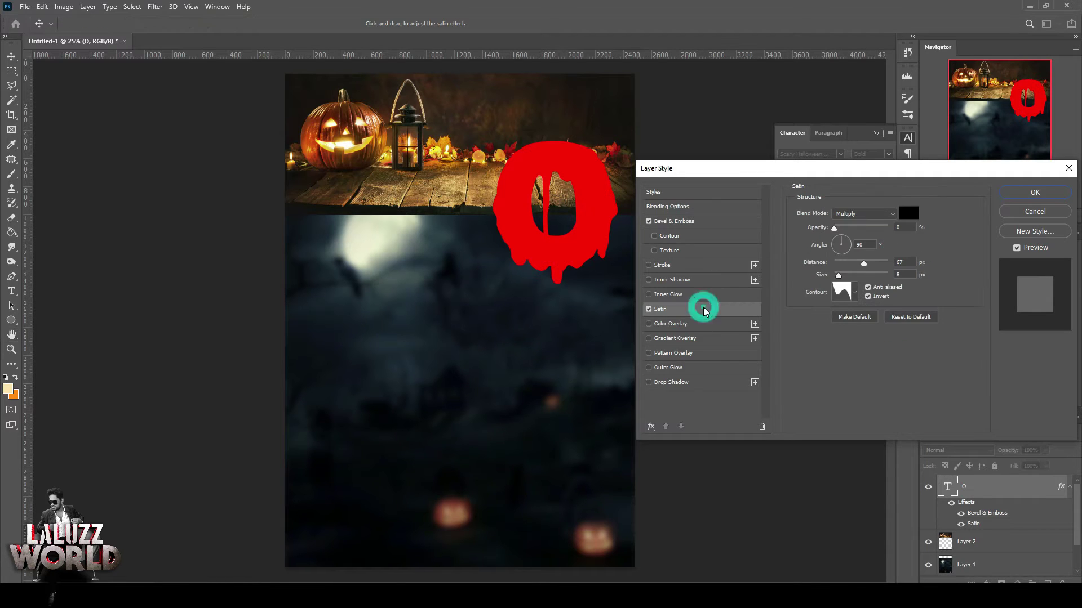
{"action": "left_click_drag", "start_coordinate": [868, 235], "coordinate": [854, 258]}
{"action": "left_click", "coordinate": [854, 293]}
{"action": "left_click", "coordinate": [827, 340]}
{"action": "left_click", "coordinate": [986, 319]}
{"action": "left_click_drag", "start_coordinate": [844, 276], "coordinate": [846, 275]}
{"action": "left_click", "coordinate": [854, 293]}
{"action": "left_click", "coordinate": [788, 317]}
{"action": "left_click", "coordinate": [787, 342]}
{"action": "left_click", "coordinate": [803, 338]}
{"action": "left_click", "coordinate": [857, 341]}
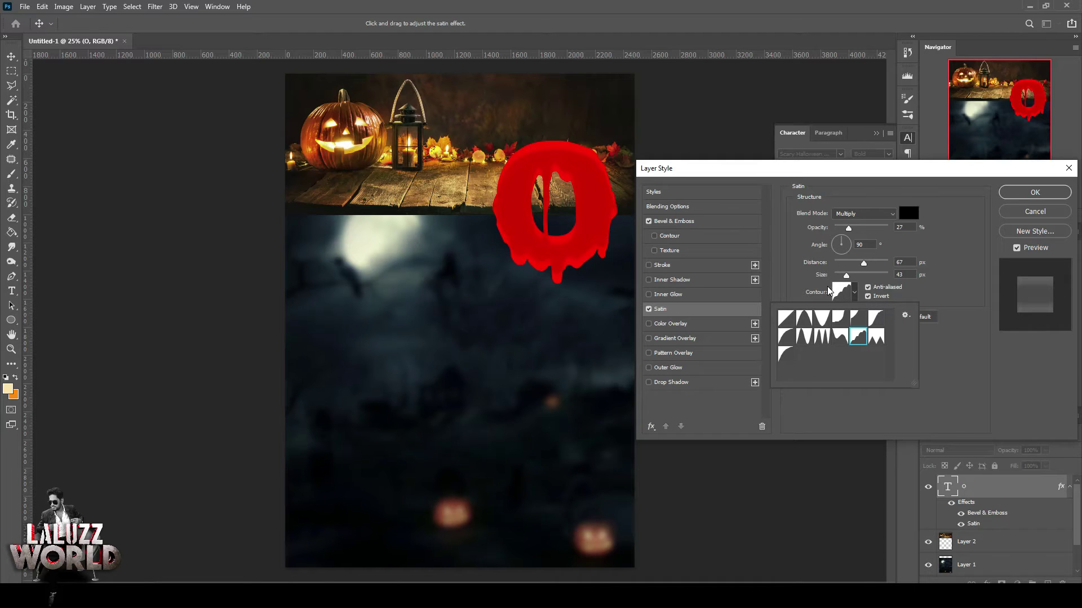
{"action": "left_click", "coordinate": [877, 276]}
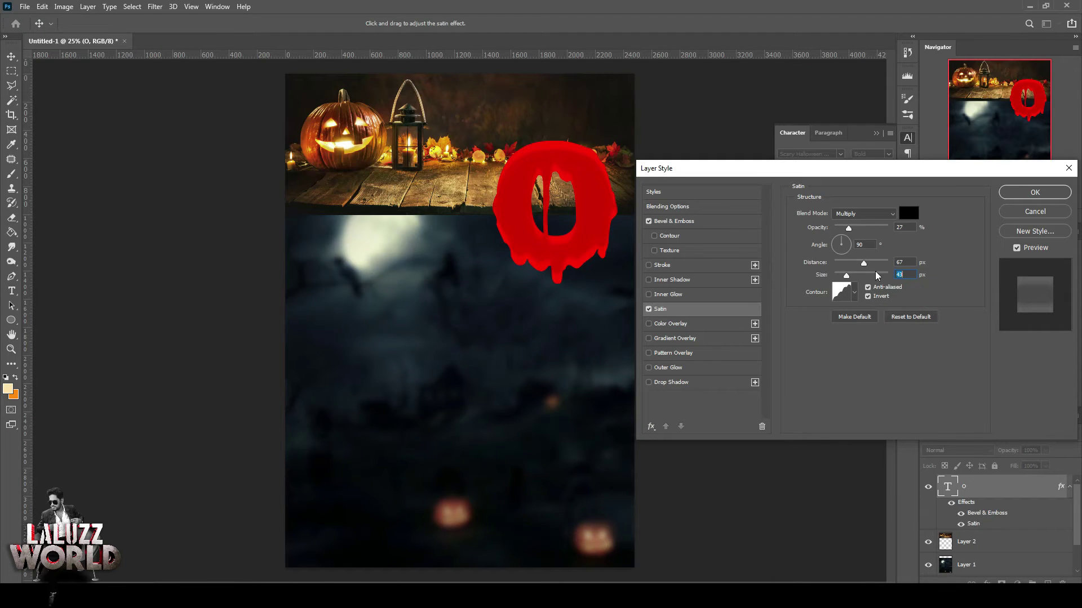
Set the satin opacity to 49% with Invert checked, and apply the bevel and satin styles
{"action": "mouse_move", "coordinate": [850, 228]}
{"action": "left_mouse_down"}
{"action": "mouse_move", "coordinate": [860, 228]}
{"action": "mouse_move", "coordinate": [840, 263]}
{"action": "left_mouse_up"}
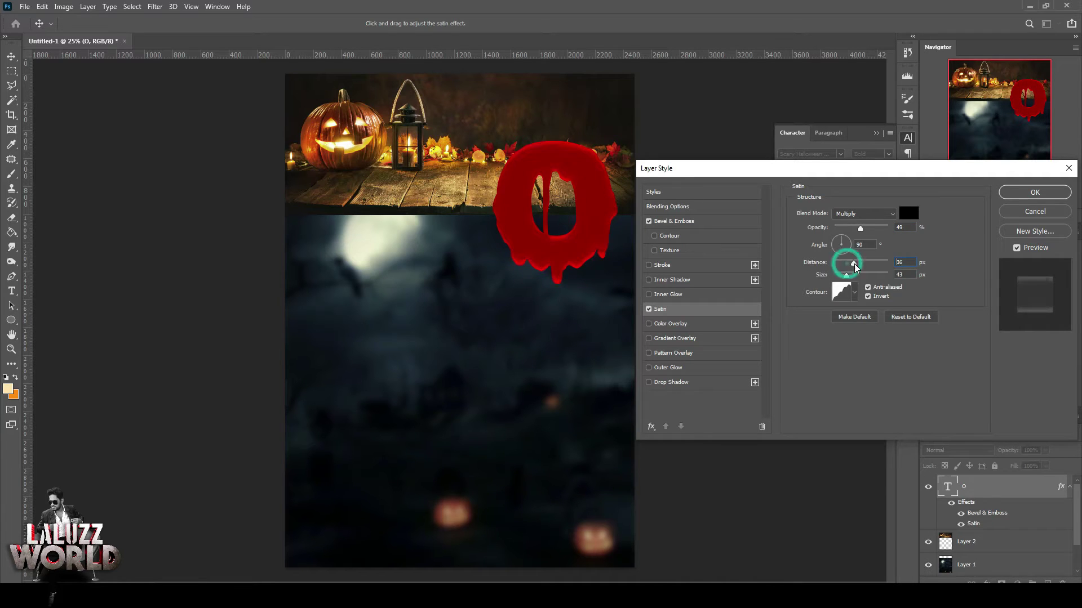
{"action": "left_click", "coordinate": [855, 292]}
{"action": "left_click", "coordinate": [851, 278]}
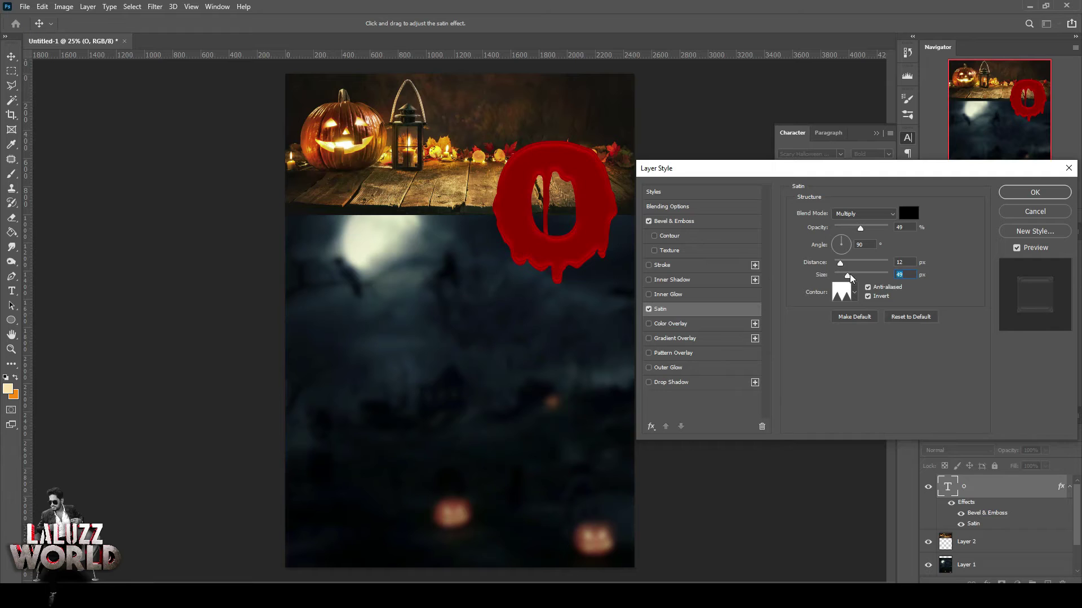
{"action": "left_click", "coordinate": [866, 296]}
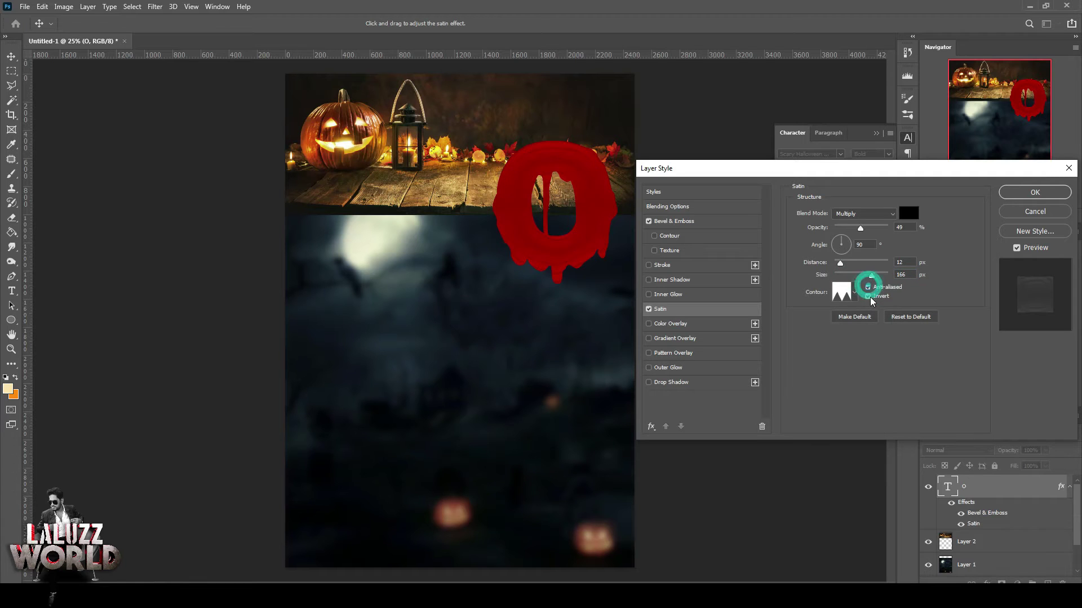
{"action": "left_click", "coordinate": [866, 296]}
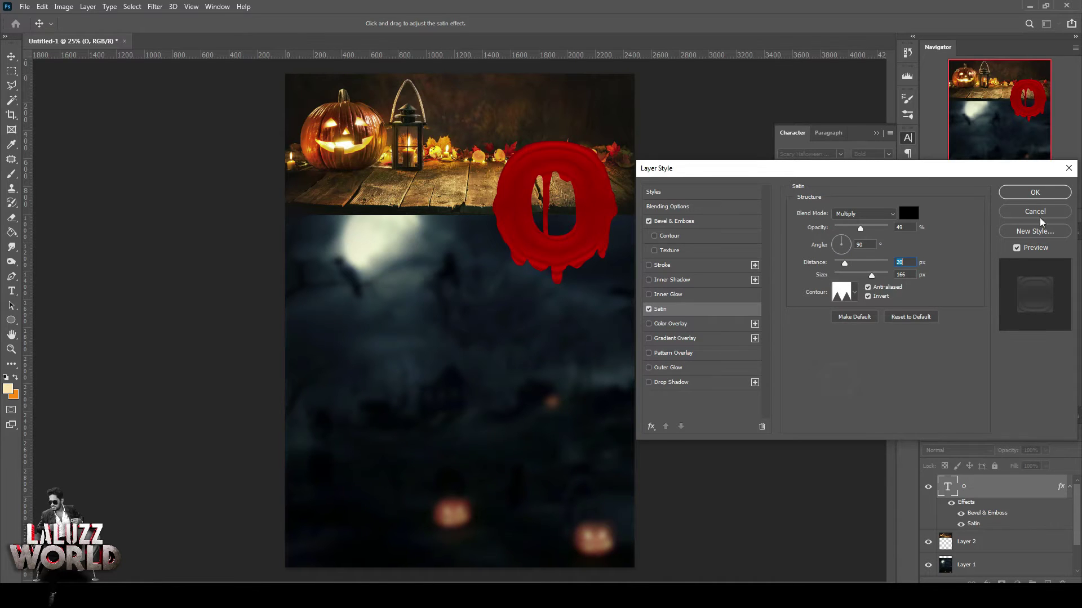
{"action": "key", "text": "Return"}
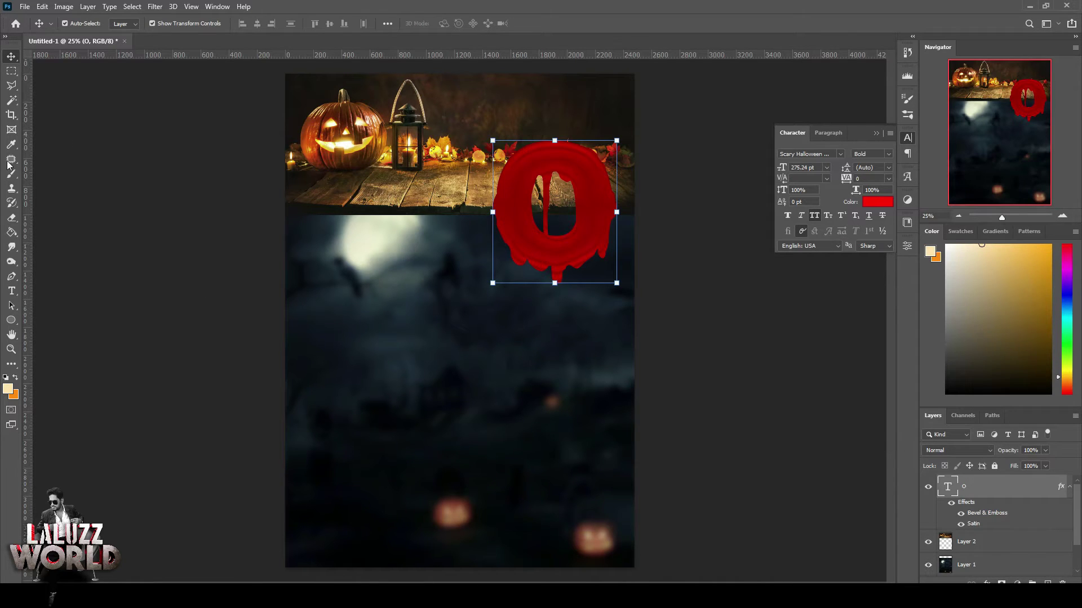
Type 'CTOBER' on the poster and set it in the CF Halloween font
{"action": "left_click", "coordinate": [11, 291]}
{"action": "left_click", "coordinate": [445, 344]}
{"action": "type", "text": "CTO"}
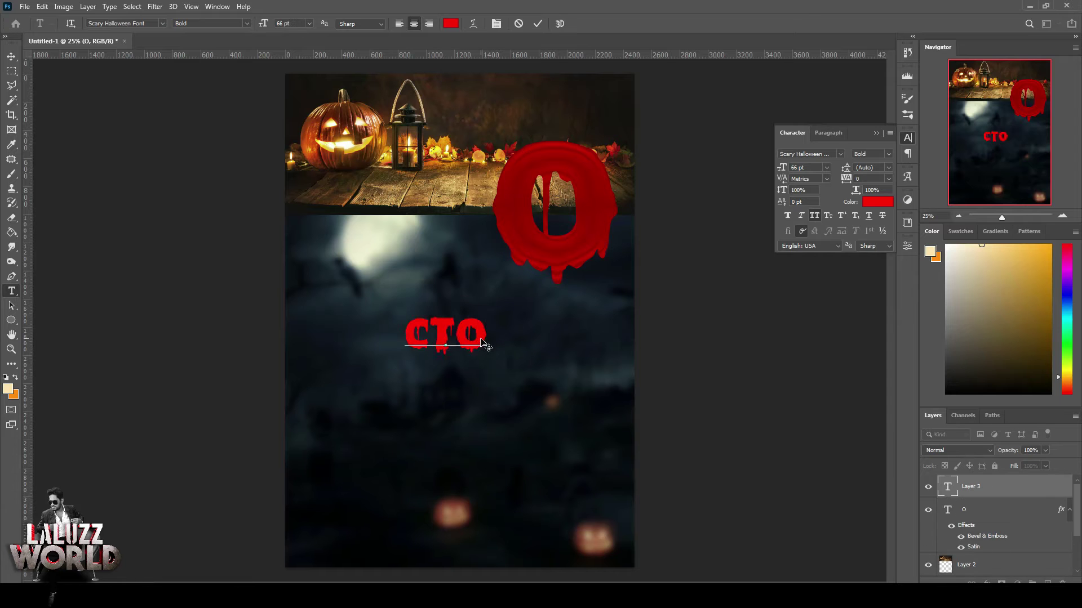
{"action": "type", "text": "BER"}
{"action": "key", "text": "ctrl+Return"}
{"action": "key", "text": "v"}
{"action": "left_click", "coordinate": [840, 154]}
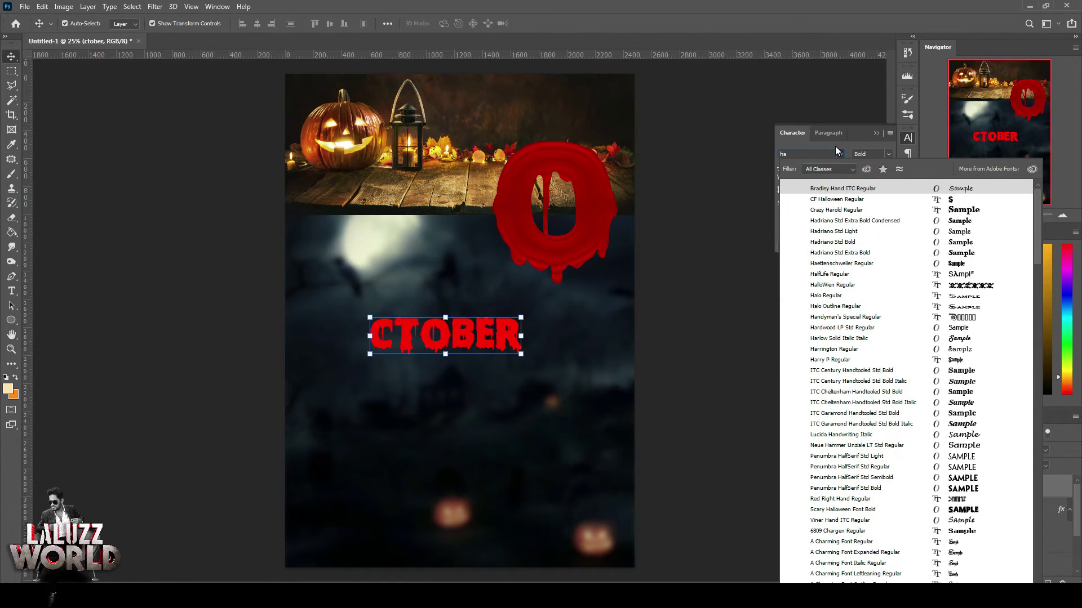
{"action": "type", "text": "hallo"}
{"action": "key", "text": "Down"}
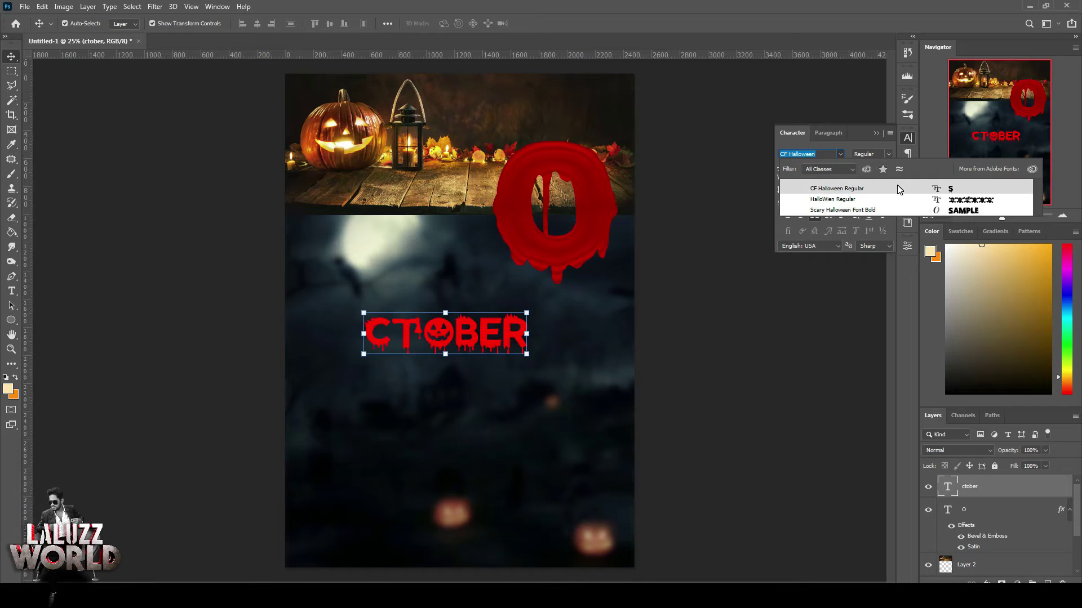
{"action": "left_click", "coordinate": [900, 190]}
Shrink CTOBER onto the top of the red O and warp it into an arc
{"action": "key", "text": "ctrl+t"}
{"action": "mouse_move", "coordinate": [526, 313]}
{"action": "left_mouse_down"}
{"action": "mouse_move", "coordinate": [452, 330]}
{"action": "mouse_move", "coordinate": [596, 242]}
{"action": "mouse_move", "coordinate": [582, 165]}
{"action": "left_mouse_up"}
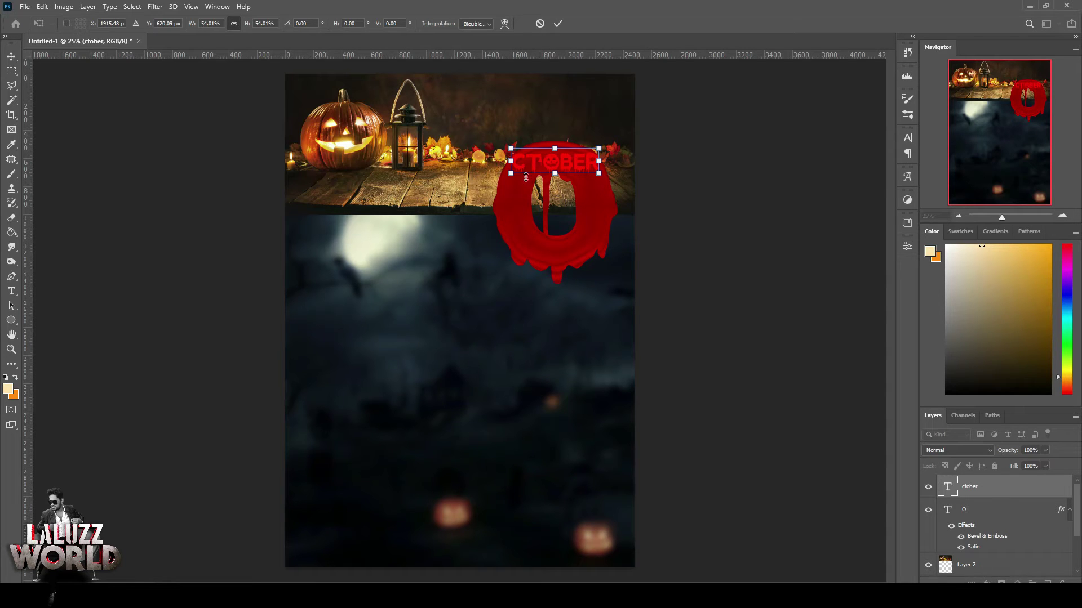
{"action": "left_click_drag", "start_coordinate": [601, 179], "coordinate": [593, 171]}
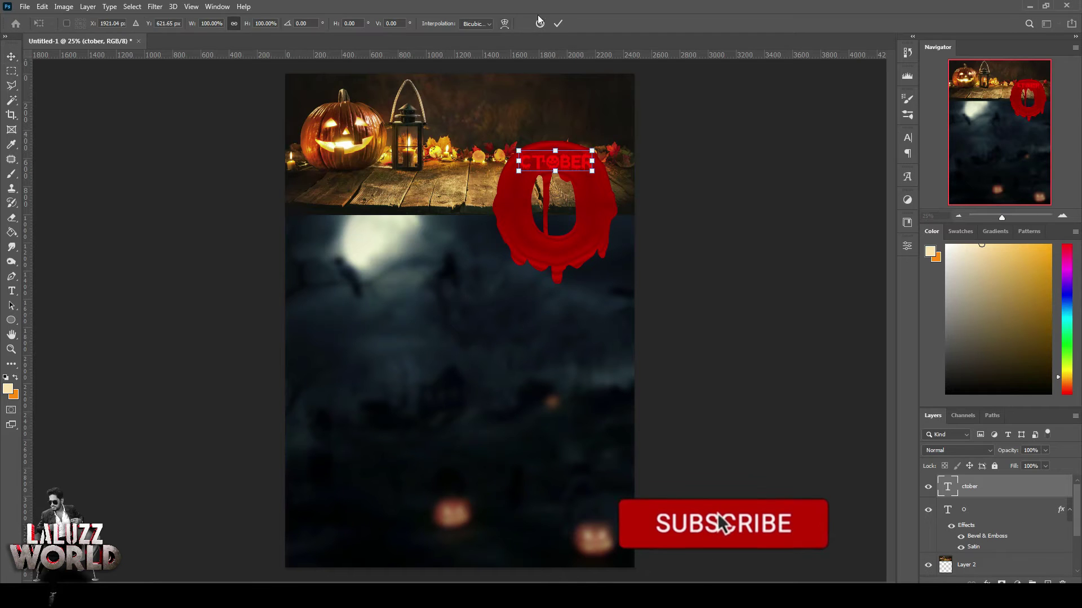
{"action": "left_click_drag", "start_coordinate": [556, 151], "coordinate": [551, 165]}
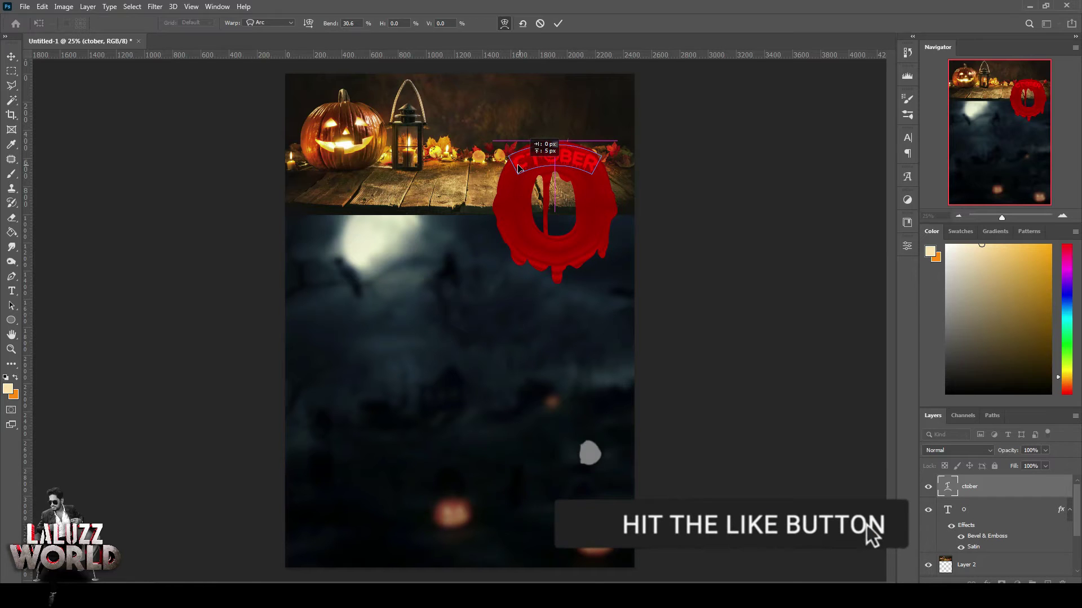
{"action": "left_click", "coordinate": [557, 23]}
Give CTOBER a black drop shadow at 70% opacity with 0% spread
{"action": "left_click", "coordinate": [986, 583]}
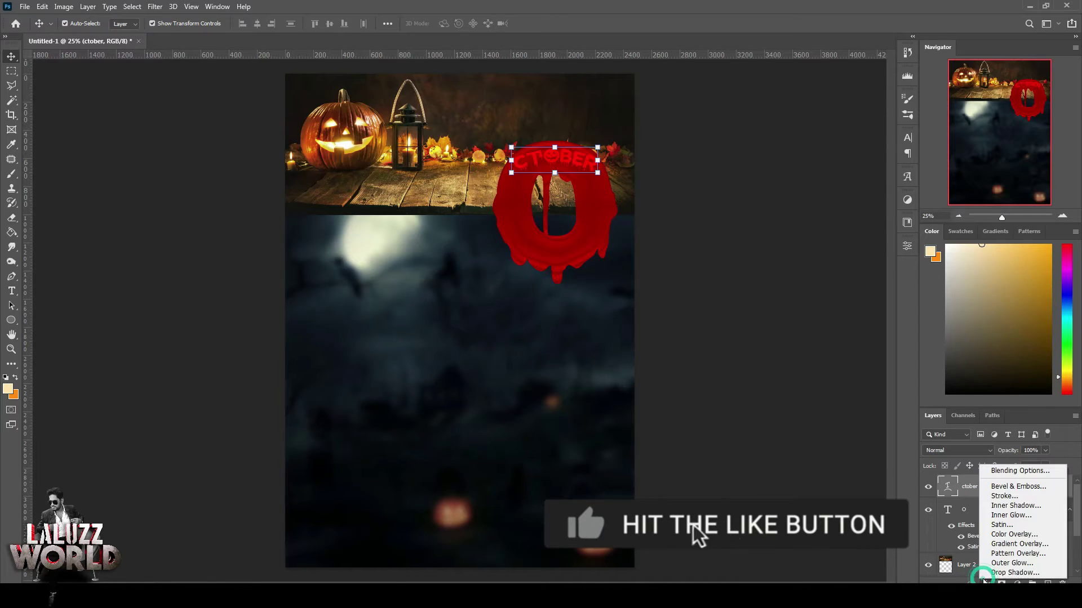
{"action": "left_click", "coordinate": [1014, 572]}
{"action": "left_click_drag", "start_coordinate": [875, 227], "coordinate": [842, 228]}
{"action": "left_click_drag", "start_coordinate": [858, 276], "coordinate": [834, 276]}
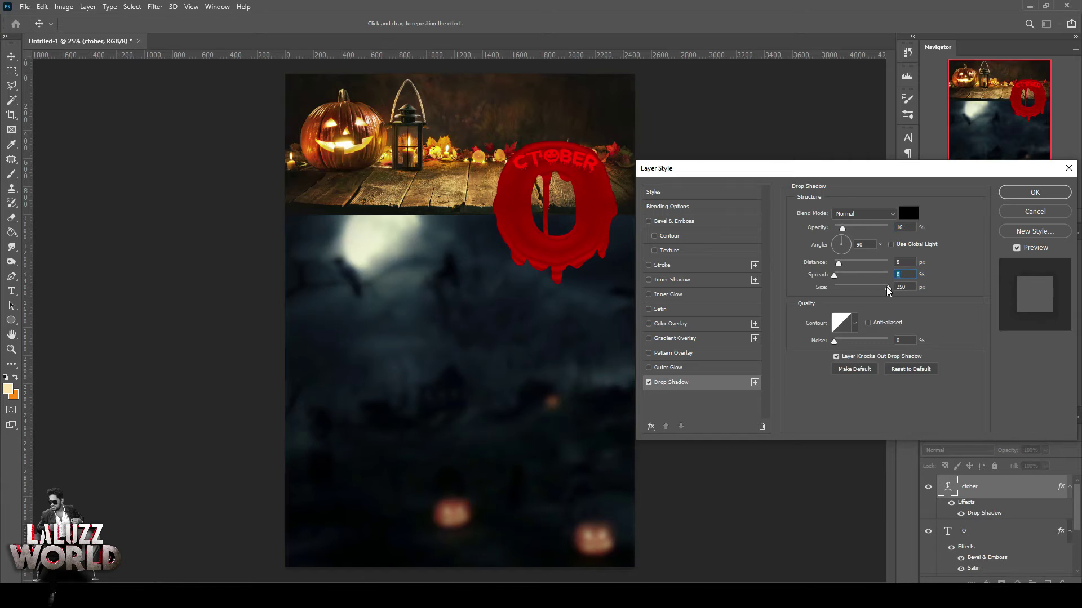
{"action": "left_click_drag", "start_coordinate": [843, 231], "coordinate": [873, 233]}
Apply the drop shadow and save the poster as Untitled-1.psd with Maximize Compatibility
{"action": "left_click", "coordinate": [1041, 197]}
{"action": "key", "text": "ctrl+s"}
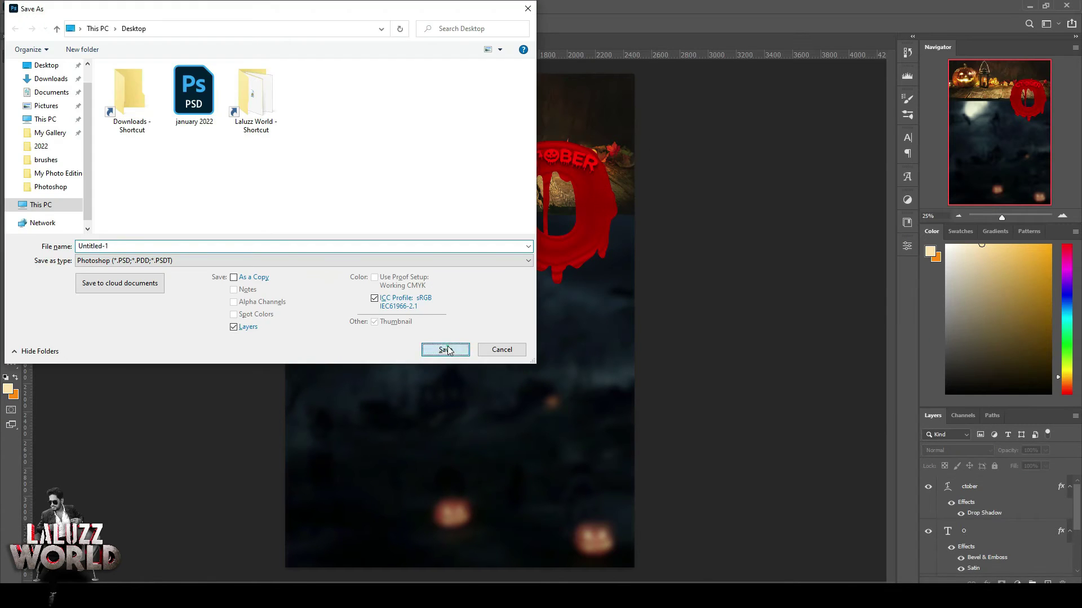
{"action": "left_click", "coordinate": [445, 350]}
{"action": "left_click", "coordinate": [663, 170]}
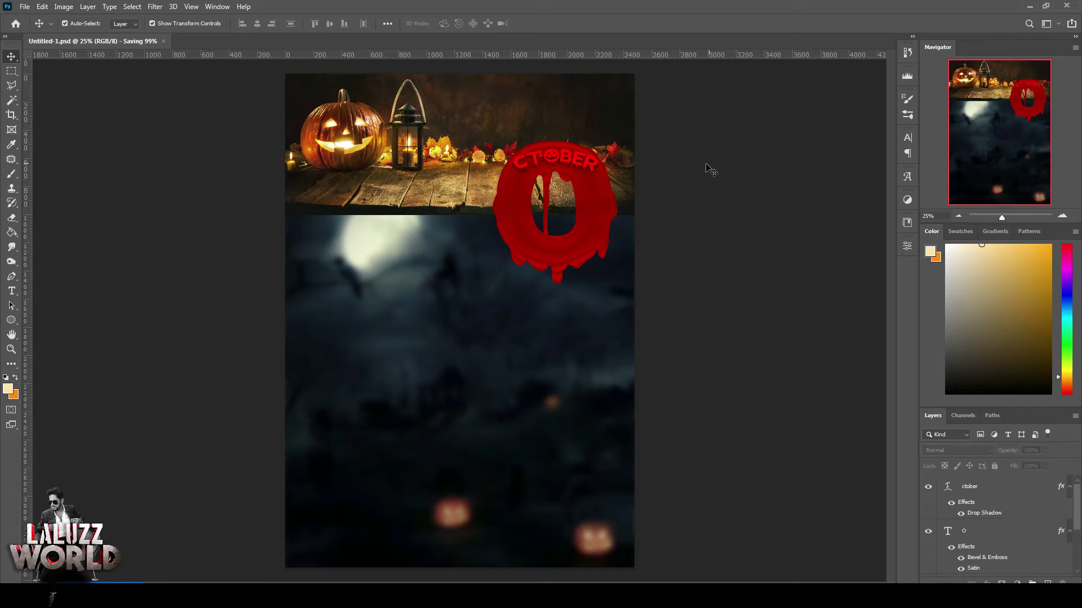
Attempt to copy the dark scene layer, dismiss the duplicate-layer error, and save again
{"action": "scroll", "coordinate": [924, 555], "scroll_direction": "down", "scroll_amount": 3}
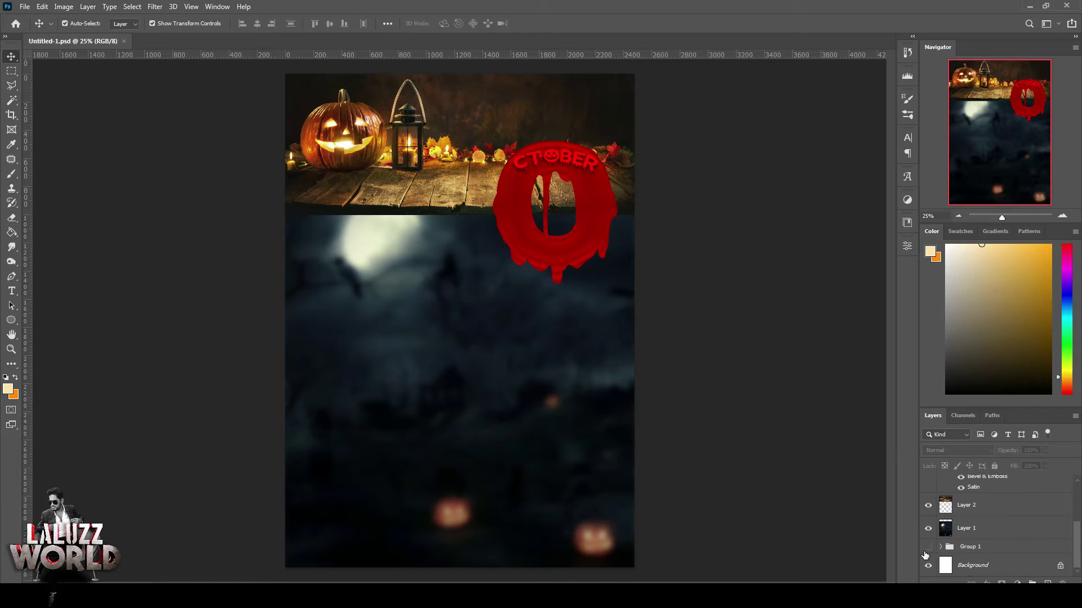
{"action": "left_click_drag", "start_coordinate": [1004, 530], "coordinate": [694, 508]}
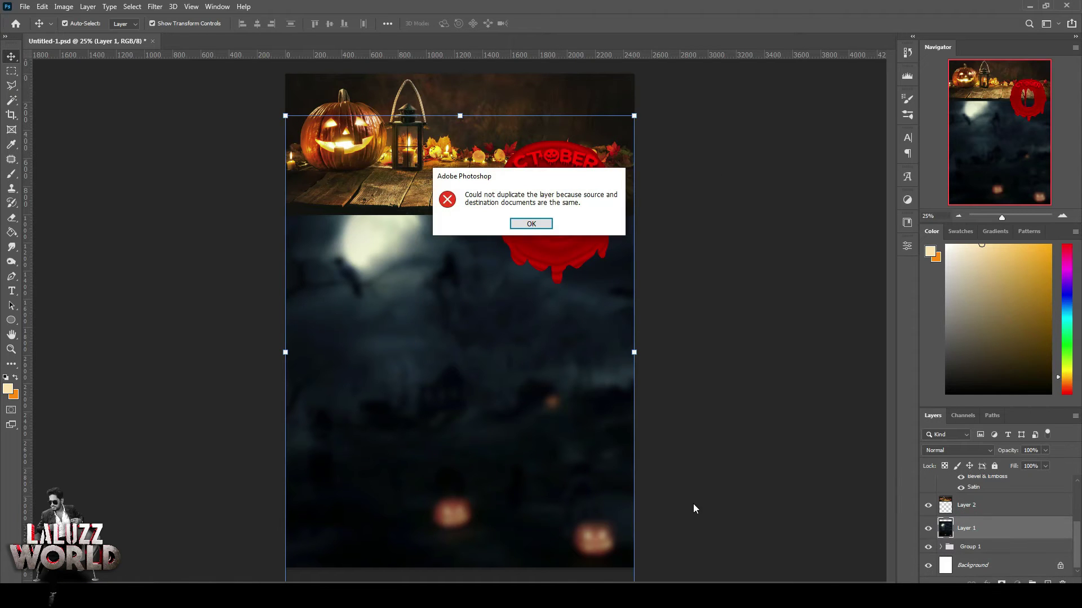
{"action": "left_click", "coordinate": [524, 224]}
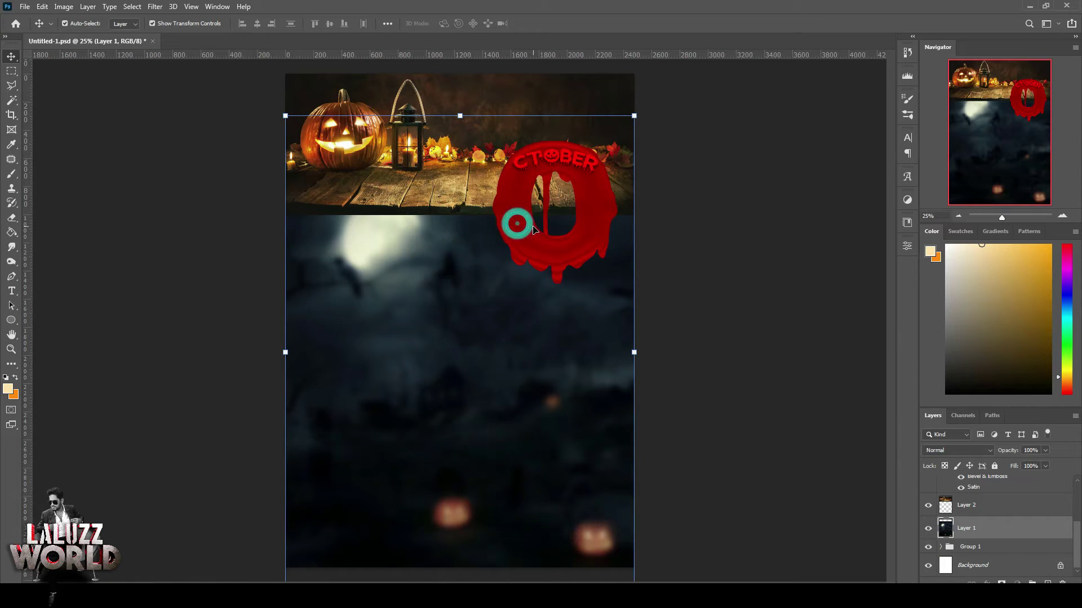
{"action": "left_click", "coordinate": [705, 331]}
{"action": "key", "text": "ctrl+s"}
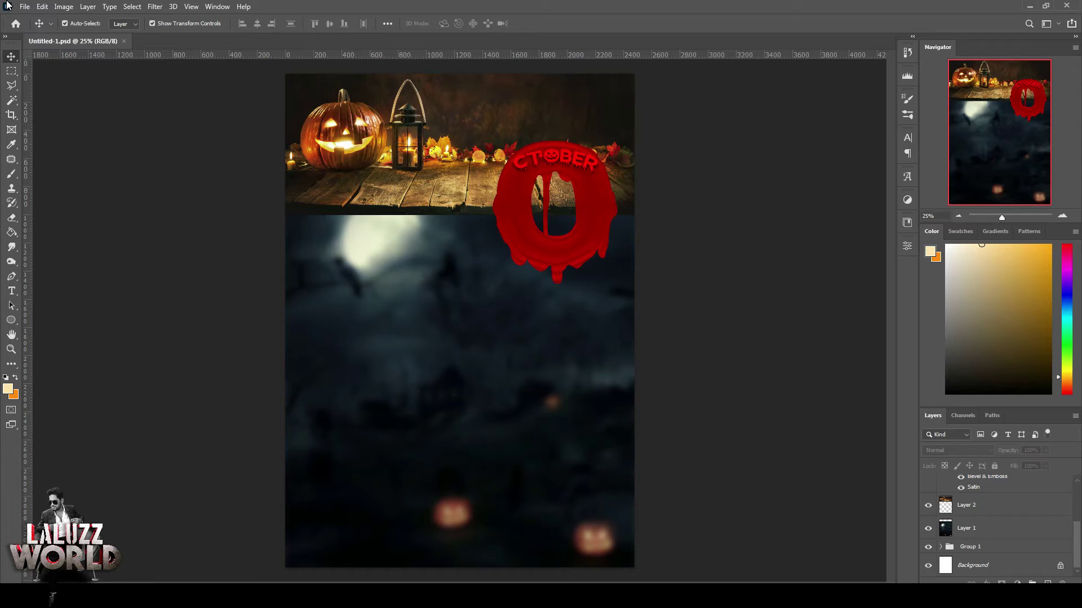
Move the calendar numbers group above the dark scene layer and hide that layer
{"action": "left_click", "coordinate": [8, 7]}
{"action": "left_click", "coordinate": [984, 524]}
{"action": "left_click", "coordinate": [988, 548]}
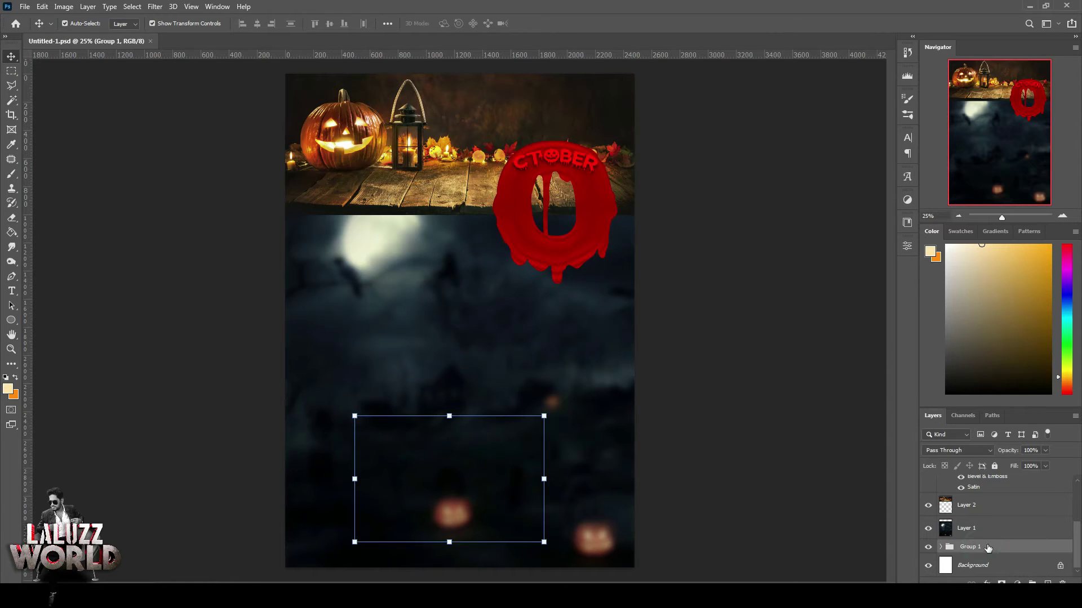
{"action": "left_click_drag", "start_coordinate": [987, 547], "coordinate": [1033, 529]}
{"action": "left_click", "coordinate": [928, 542]}
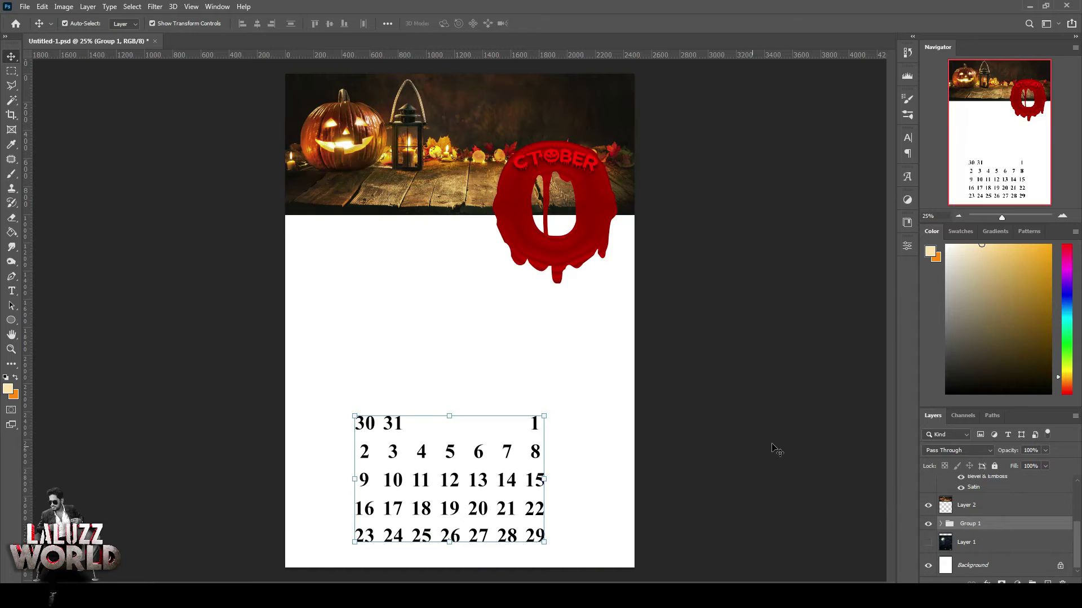
Set all date layers to CF Halloween at 20 pt and enlarge the date block
{"action": "left_click", "coordinate": [940, 523]}
{"action": "left_click_drag", "start_coordinate": [735, 411], "coordinate": [469, 496]}
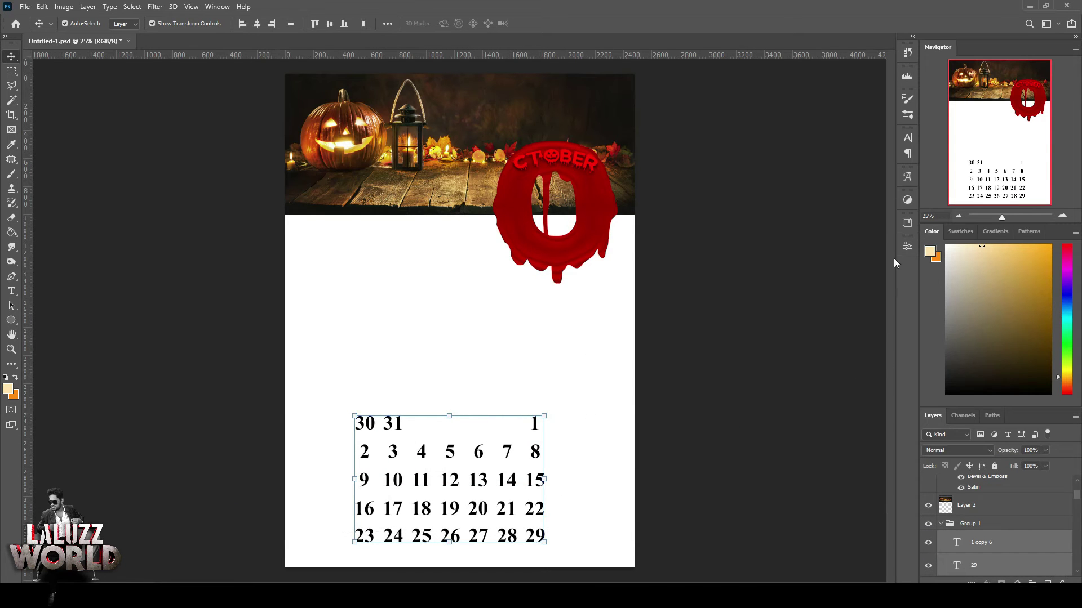
{"action": "left_click", "coordinate": [907, 176]}
{"action": "left_click", "coordinate": [908, 138]}
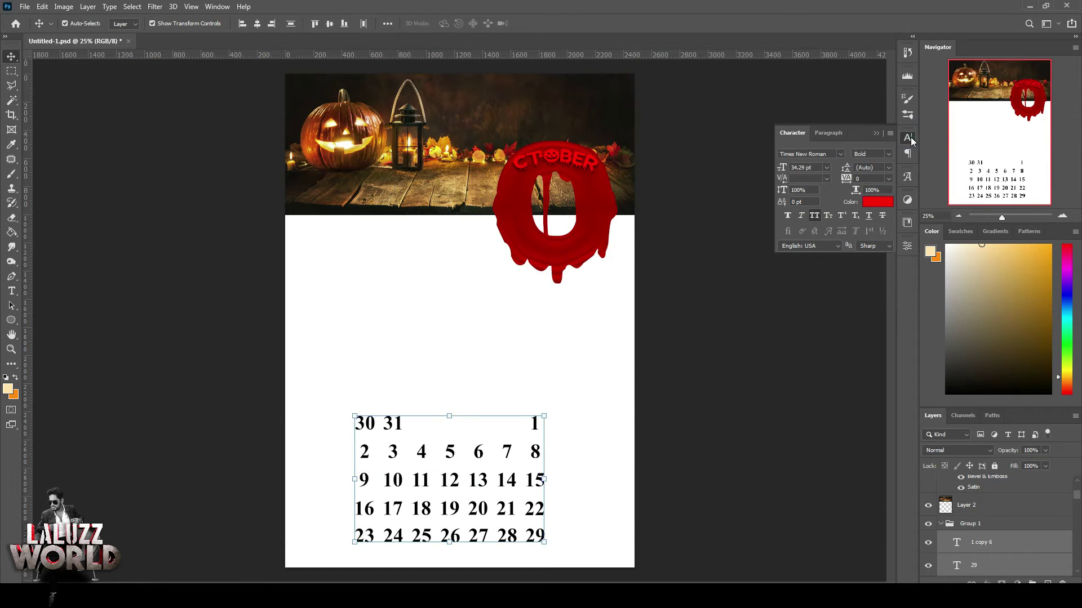
{"action": "left_click", "coordinate": [791, 168]}
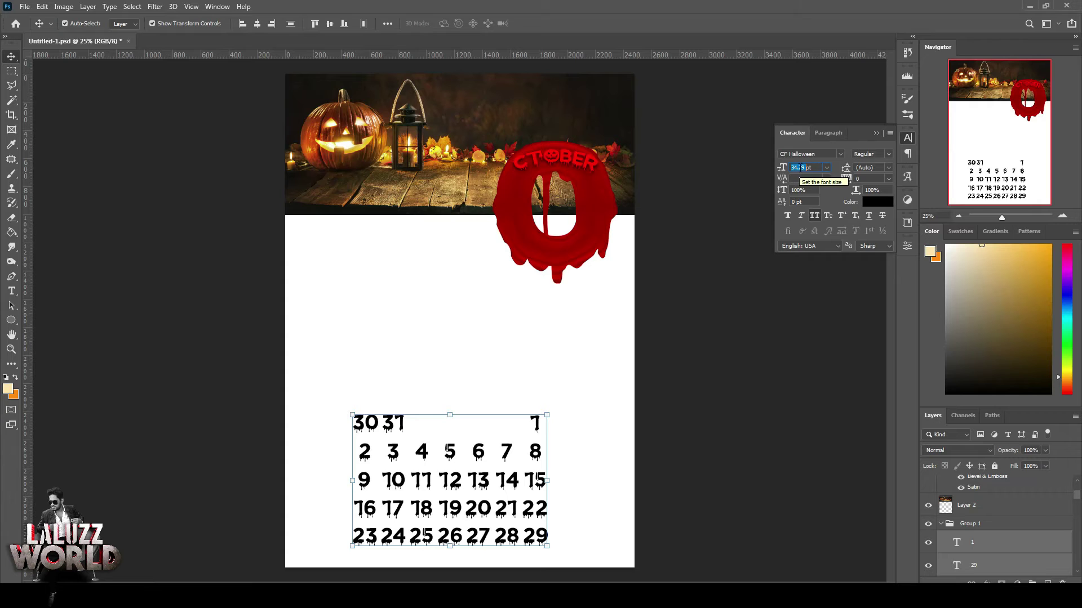
{"action": "type", "text": "20pt"}
{"action": "key", "text": "Return"}
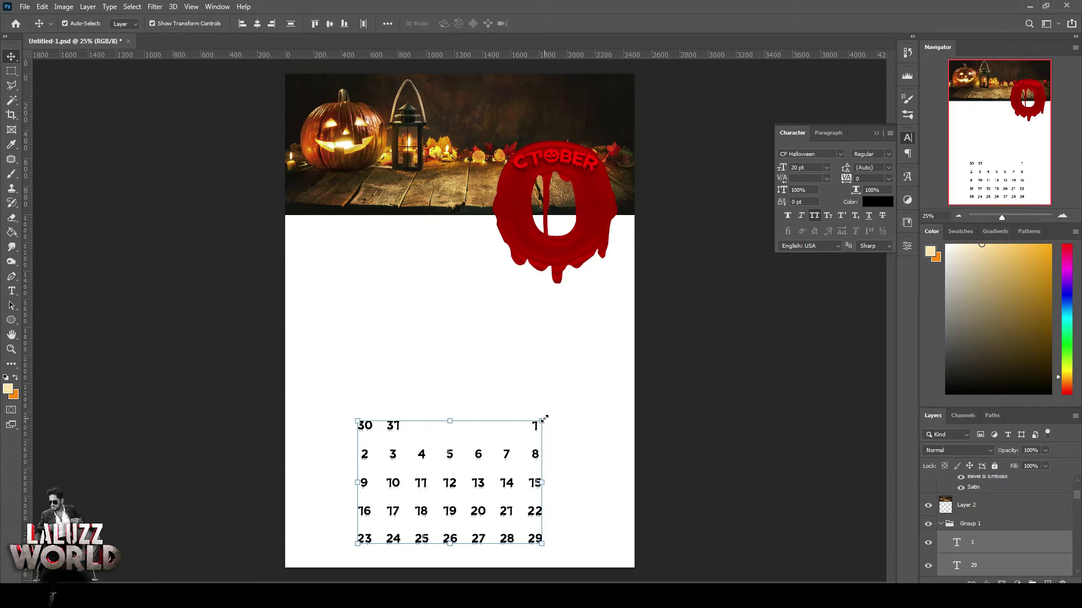
{"action": "left_click_drag", "start_coordinate": [542, 420], "coordinate": [598, 383]}
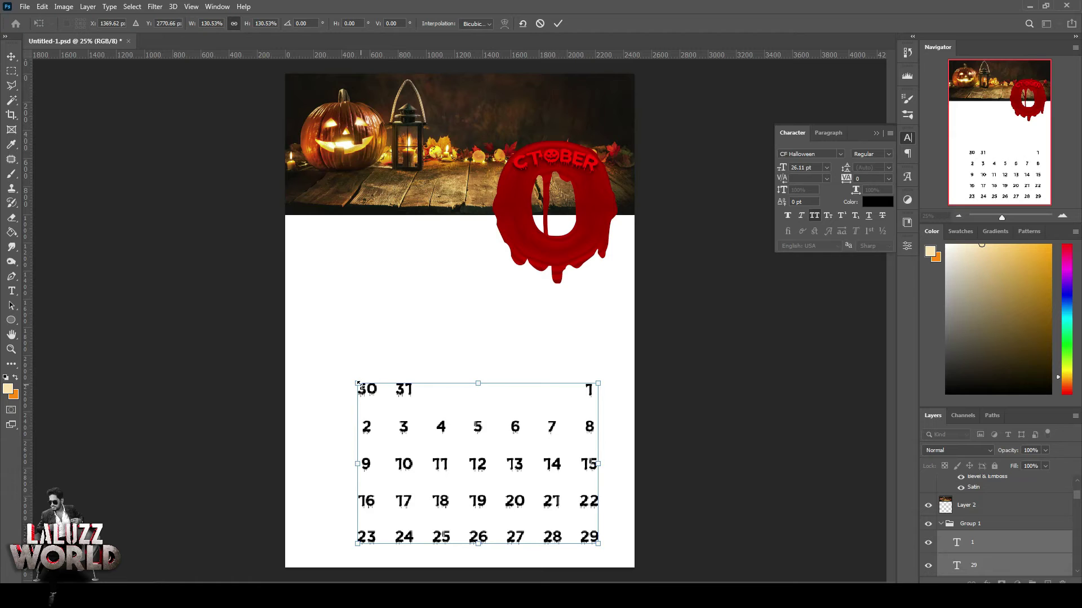
{"action": "left_click_drag", "start_coordinate": [358, 383], "coordinate": [338, 370]}
{"action": "key", "text": "Return"}
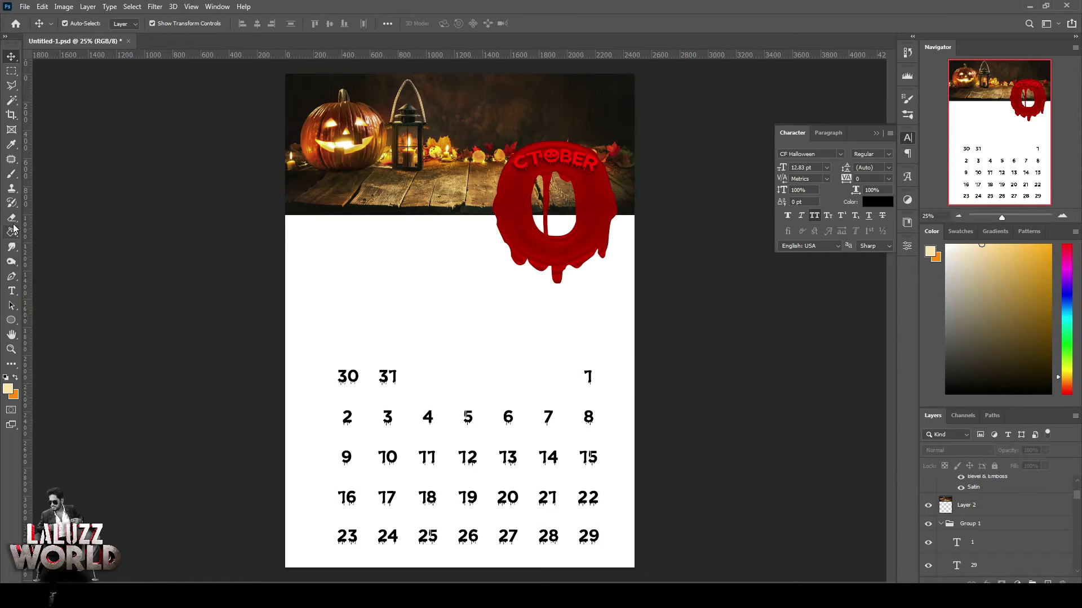
Expand Group 2 and select the date layers over the calendar area
{"action": "left_click", "coordinate": [12, 174]}
{"action": "scroll", "coordinate": [1013, 526], "scroll_direction": "down", "scroll_amount": 5}
{"action": "scroll", "coordinate": [1012, 526], "scroll_direction": "down", "scroll_amount": 5}
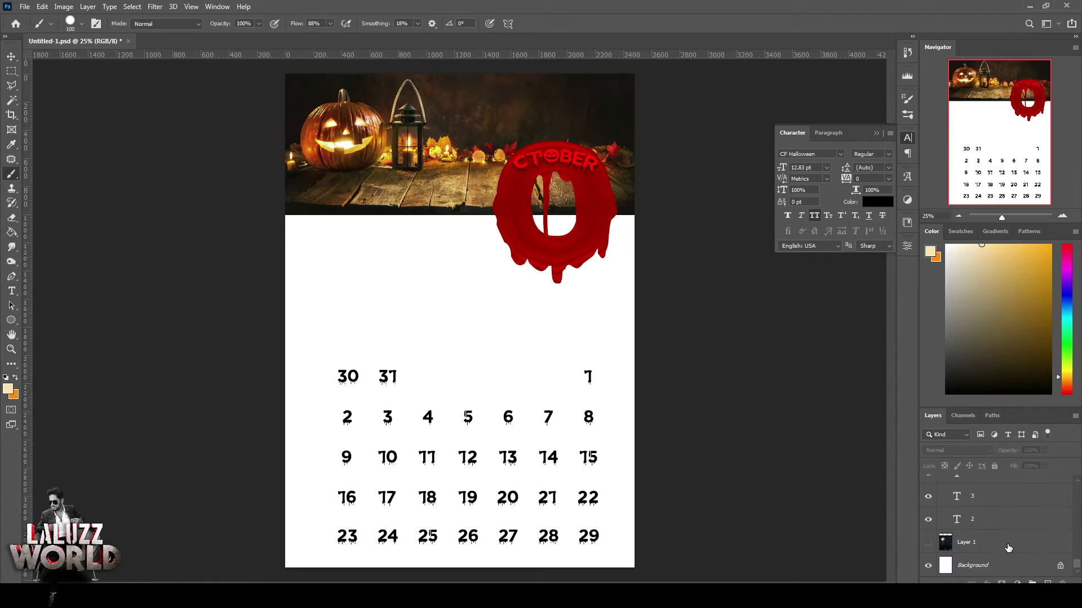
{"action": "left_click", "coordinate": [939, 539]}
{"action": "left_click", "coordinate": [941, 538]}
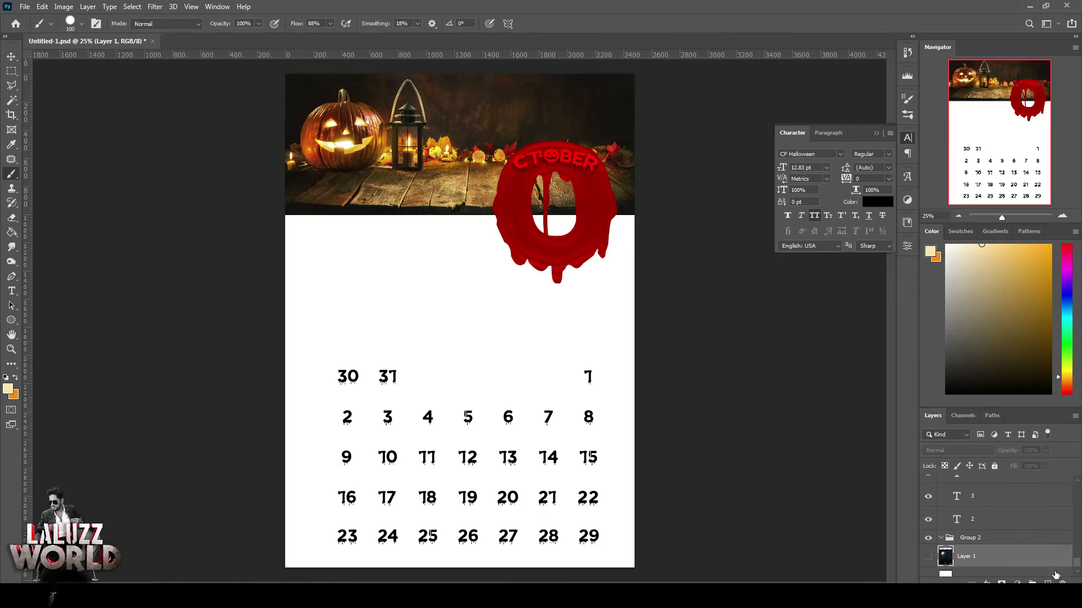
{"action": "key", "text": "v"}
{"action": "left_click_drag", "start_coordinate": [708, 367], "coordinate": [286, 564]}
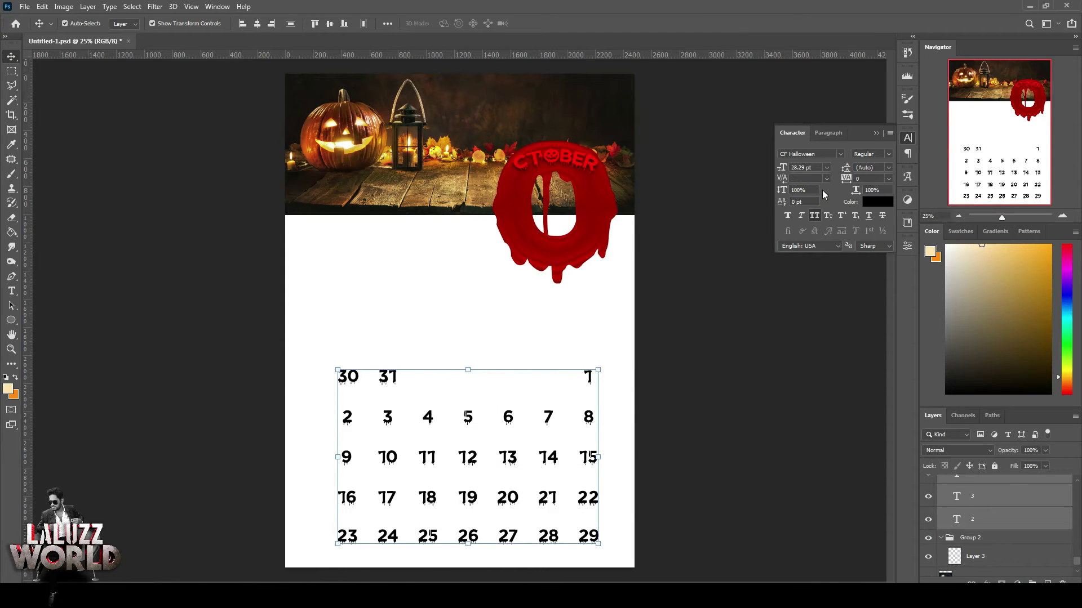
{"action": "key", "text": "Return"}
Choose the Halloween spider-web brush at 175 px for painting on Layer 3
{"action": "left_click", "coordinate": [741, 373]}
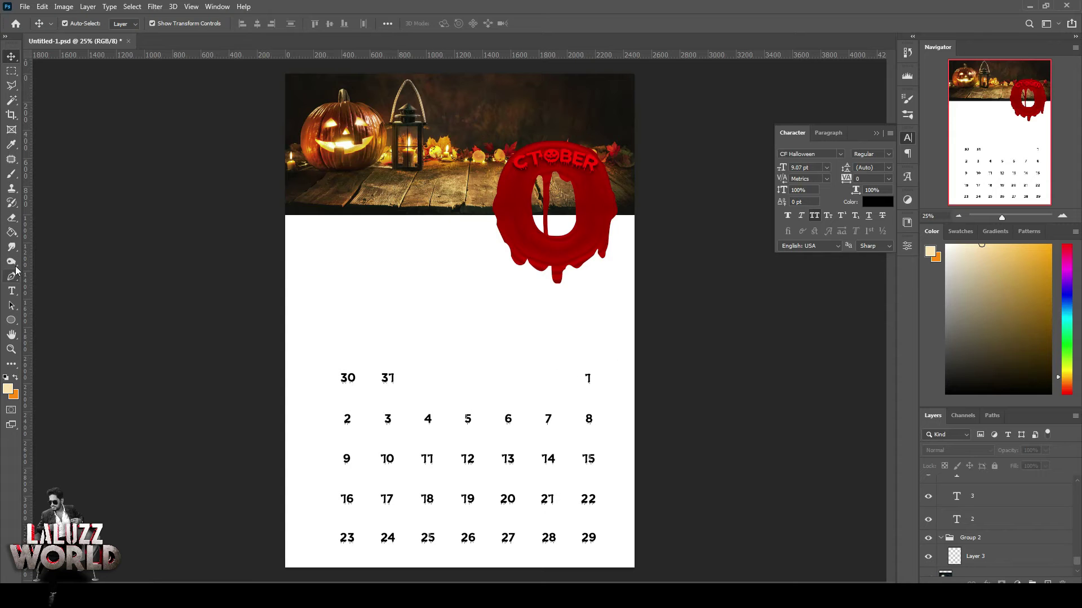
{"action": "left_click", "coordinate": [11, 174]}
{"action": "left_click", "coordinate": [985, 557]}
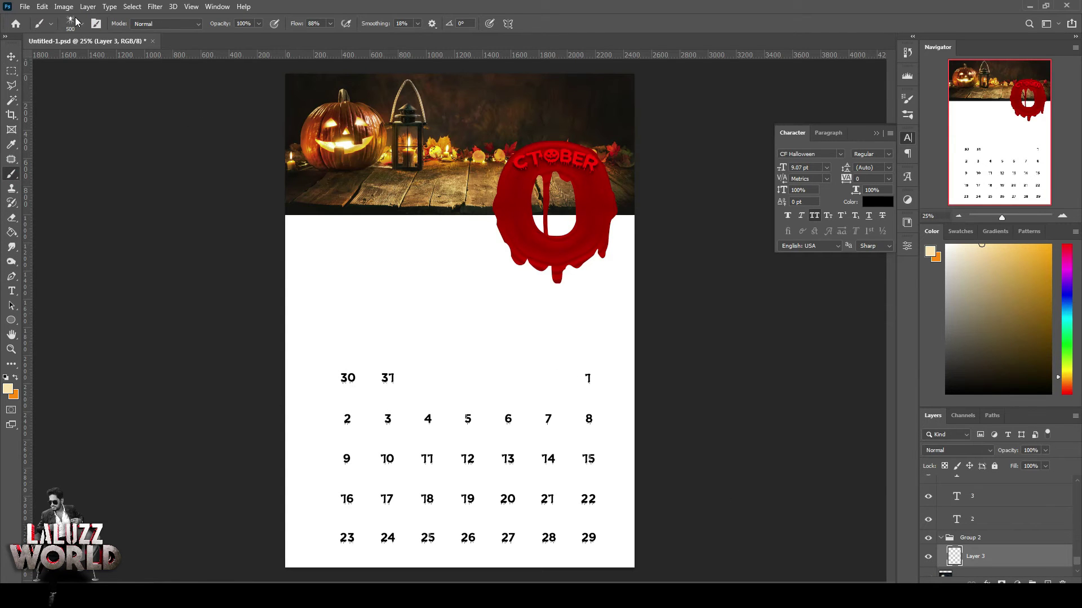
{"action": "left_click", "coordinate": [77, 21]}
{"action": "left_click", "coordinate": [45, 299]}
{"action": "key", "text": "Return"}
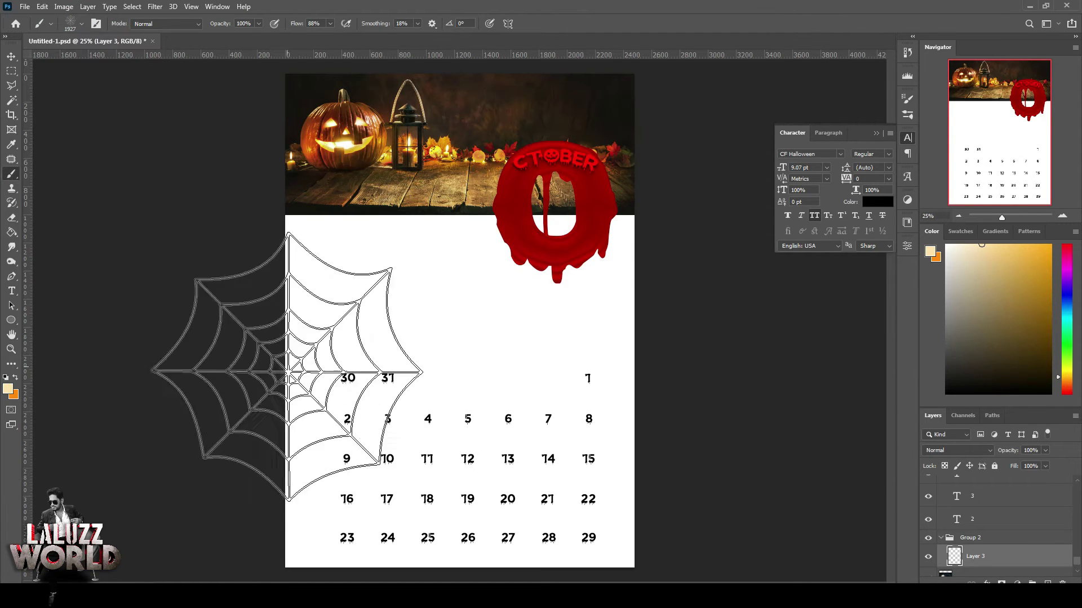
{"action": "key", "text": "bracketleft"}
{"action": "key", "text": "bracketleft"}
{"action": "key", "text": "bracketleft"}
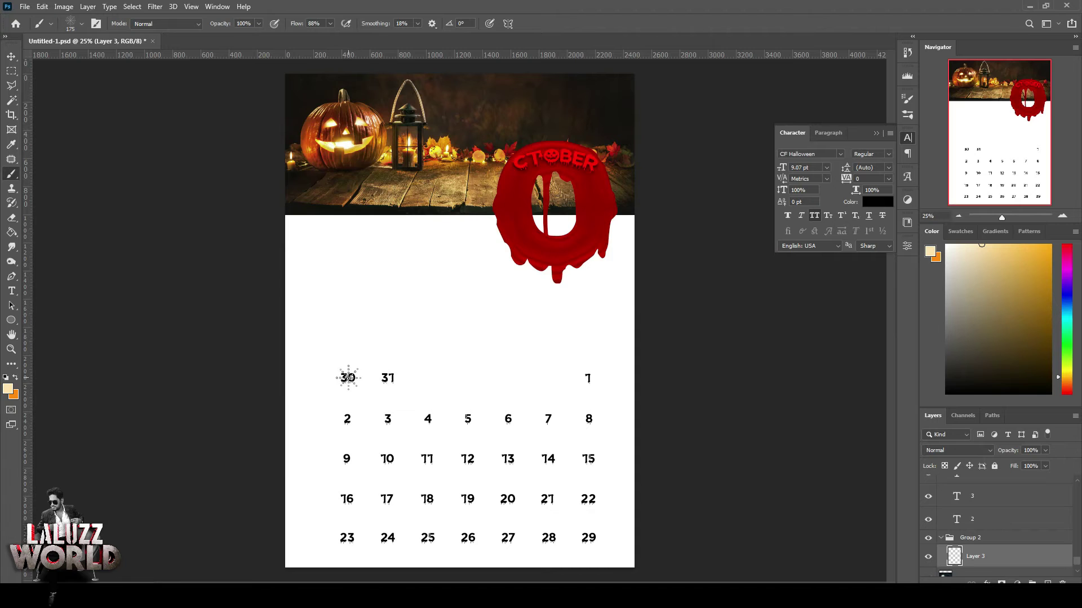
Set the foreground colour to light blue #6a7fff
{"action": "left_click", "coordinate": [8, 388]}
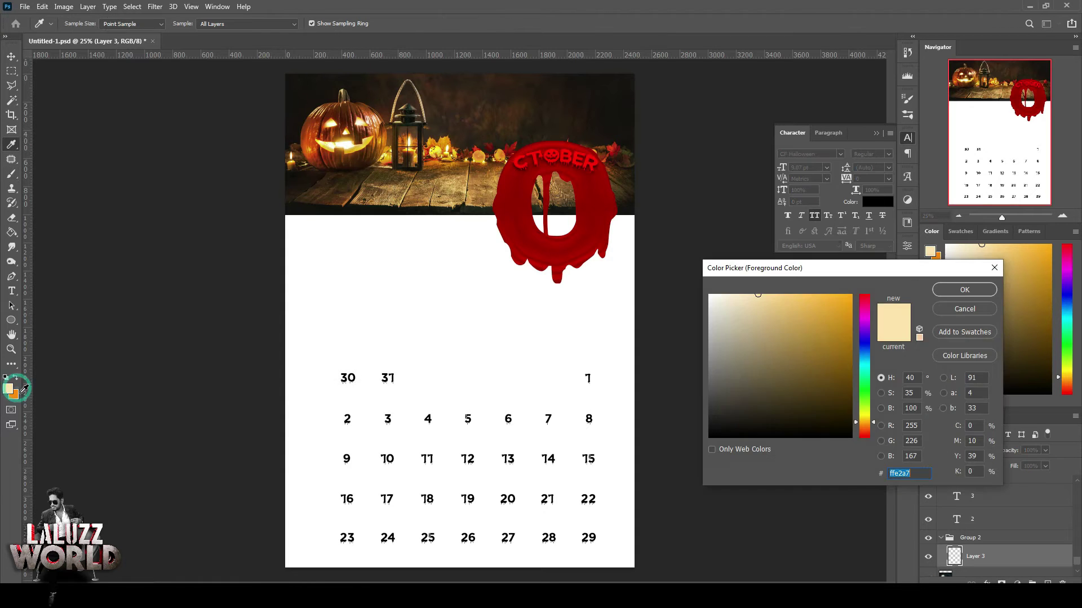
{"action": "left_click", "coordinate": [864, 345]}
{"action": "left_click", "coordinate": [786, 291]}
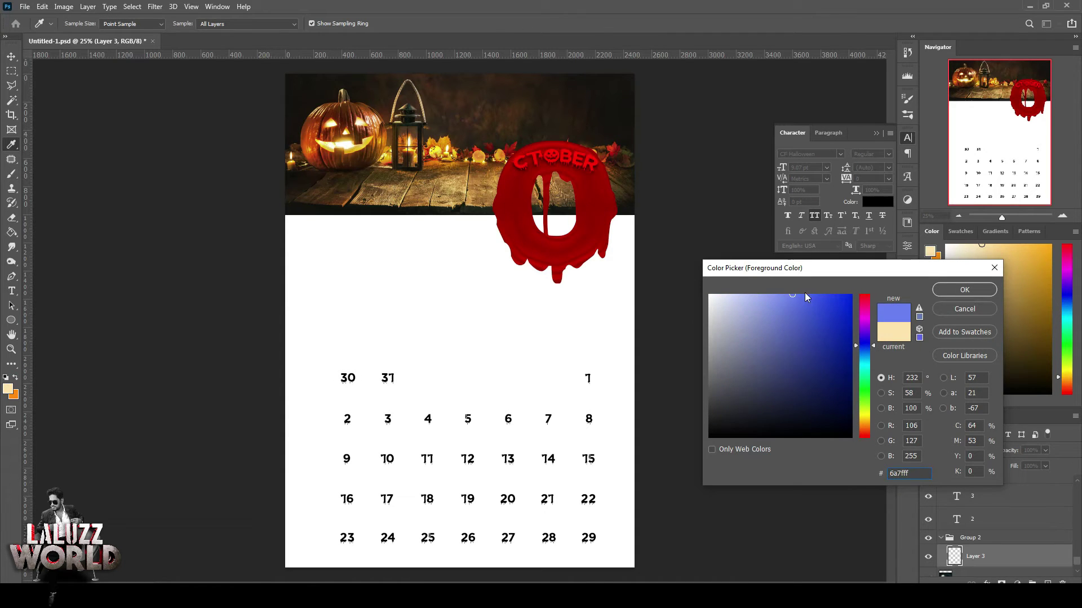
{"action": "key", "text": "Return"}
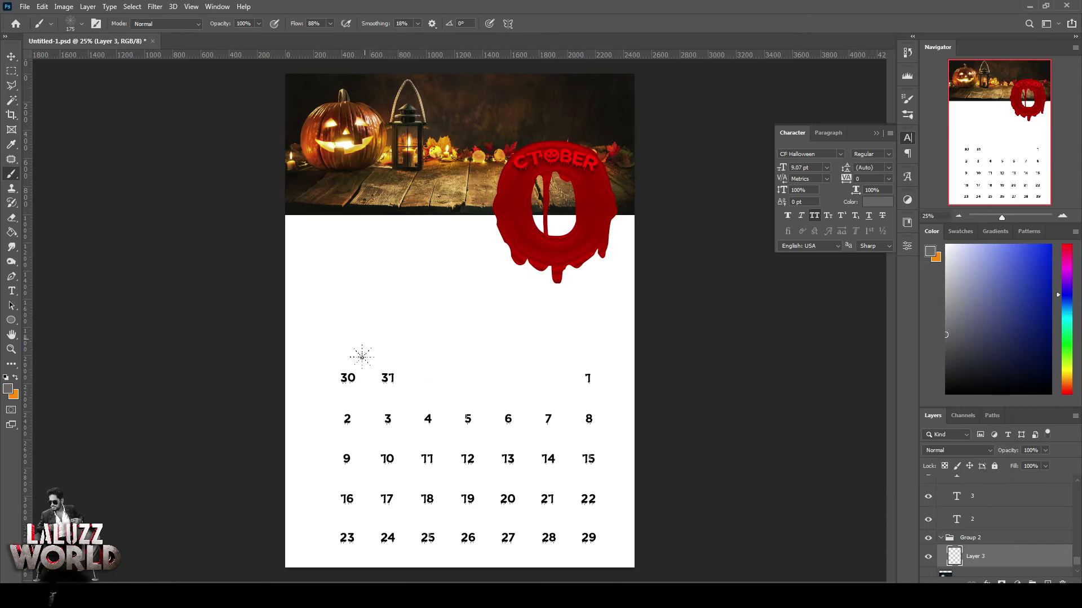
Zoom in, add a guide above the 30/31 row, and stamp webs behind 31, 1 and 2
{"action": "key", "text": "v"}
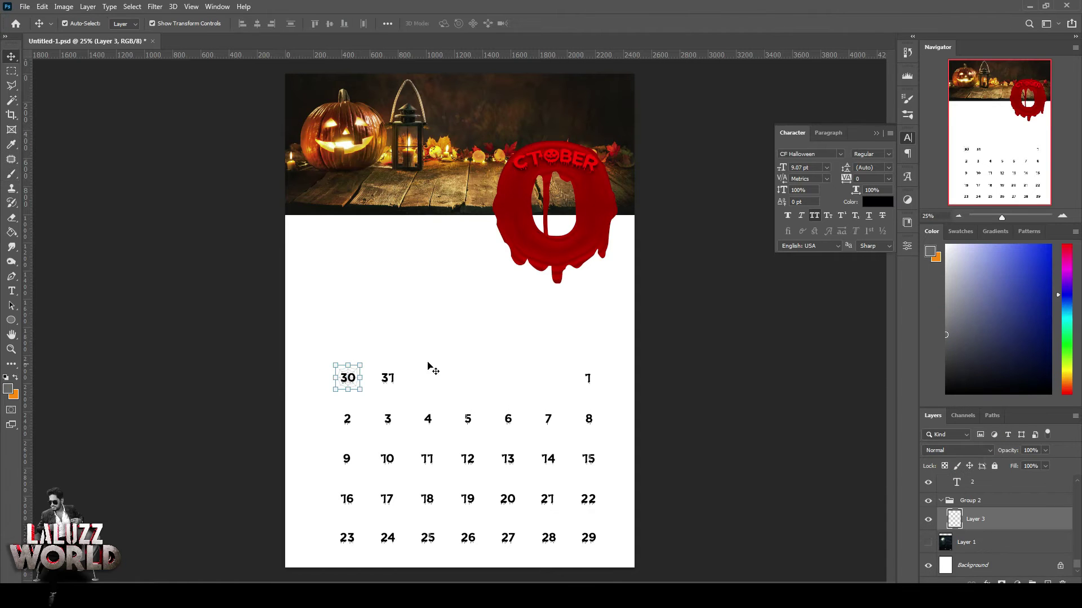
{"action": "left_click", "coordinate": [1062, 213]}
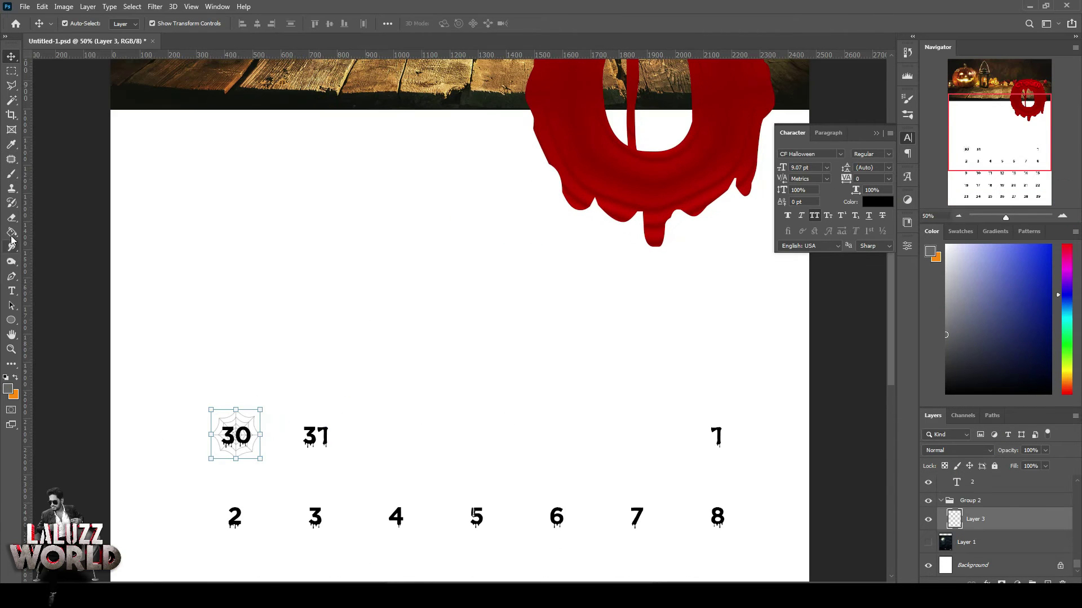
{"action": "key", "text": "b"}
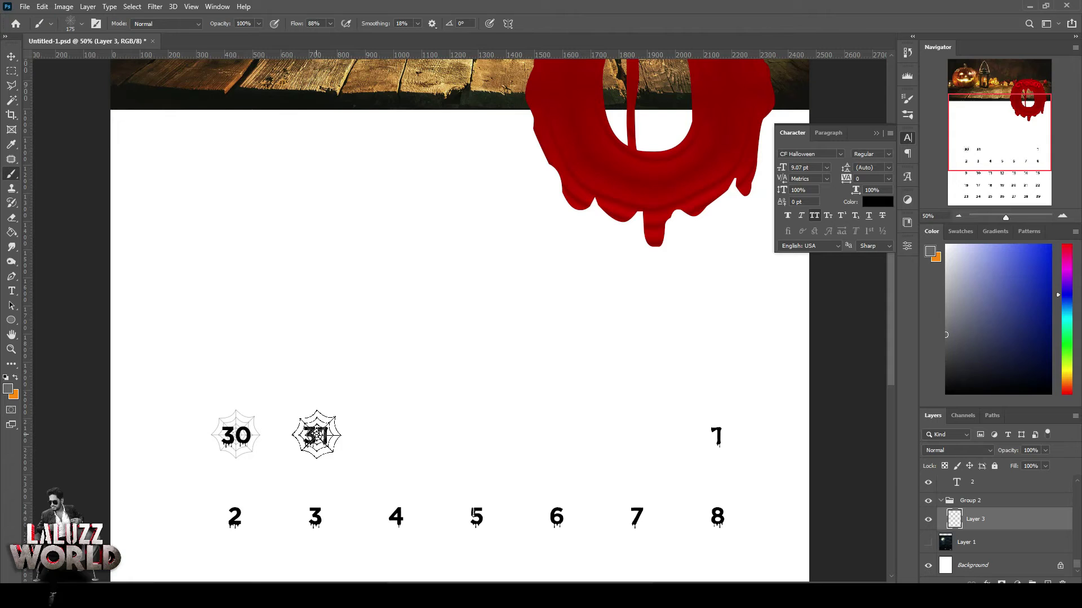
{"action": "left_click_drag", "start_coordinate": [372, 53], "coordinate": [350, 409]}
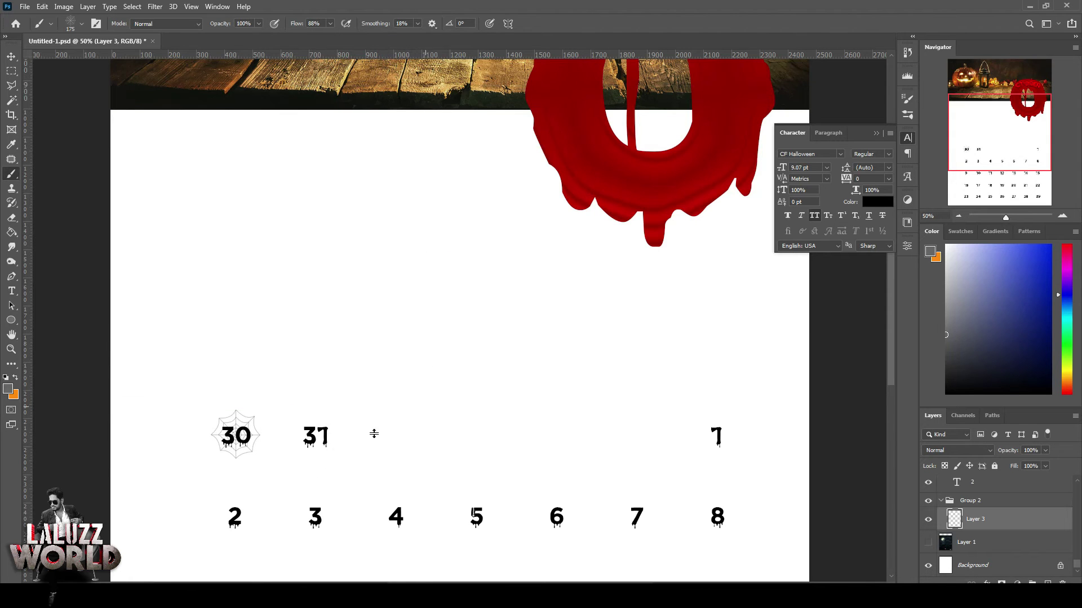
{"action": "left_click", "coordinate": [316, 435]}
{"action": "left_click", "coordinate": [716, 434]}
{"action": "left_click", "coordinate": [235, 517]}
Stamp spider webs behind dates 3 through 8
{"action": "left_click_drag", "start_coordinate": [461, 57], "coordinate": [468, 486]}
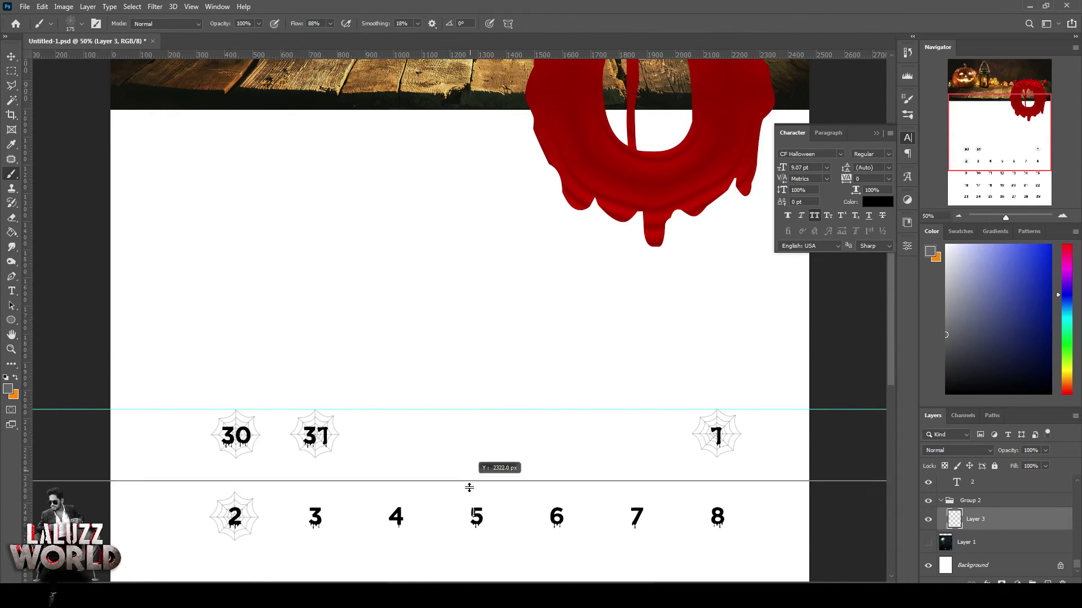
{"action": "scroll", "coordinate": [341, 493], "scroll_direction": "down", "scroll_amount": 1}
{"action": "scroll", "coordinate": [313, 397], "scroll_direction": "down", "scroll_amount": 2}
{"action": "left_click", "coordinate": [313, 398]}
{"action": "left_click", "coordinate": [396, 399]}
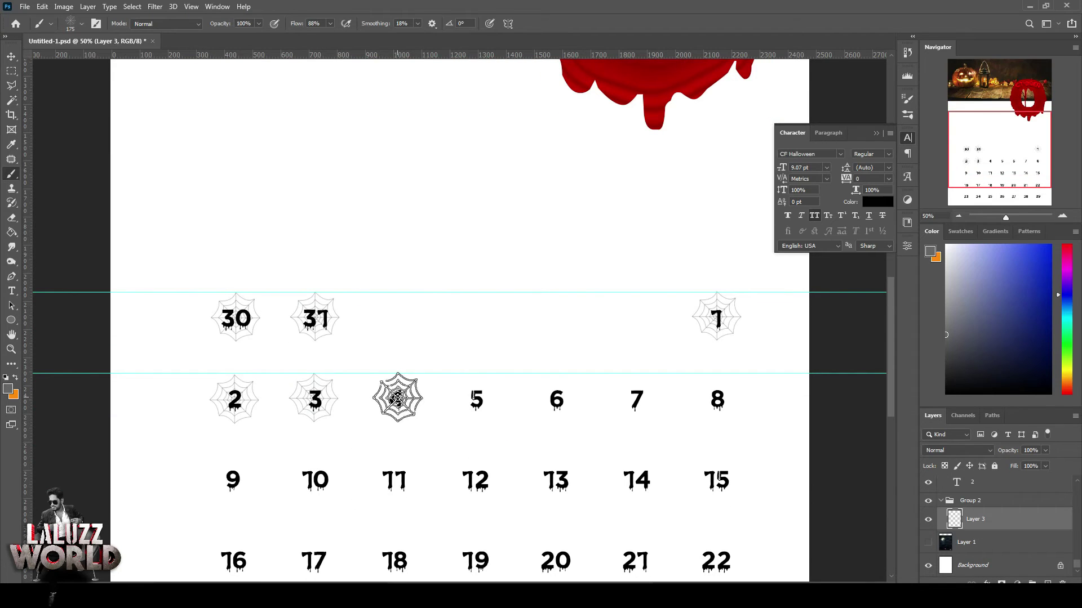
{"action": "left_click", "coordinate": [476, 399]}
{"action": "left_click", "coordinate": [557, 399]}
{"action": "left_click", "coordinate": [636, 399]}
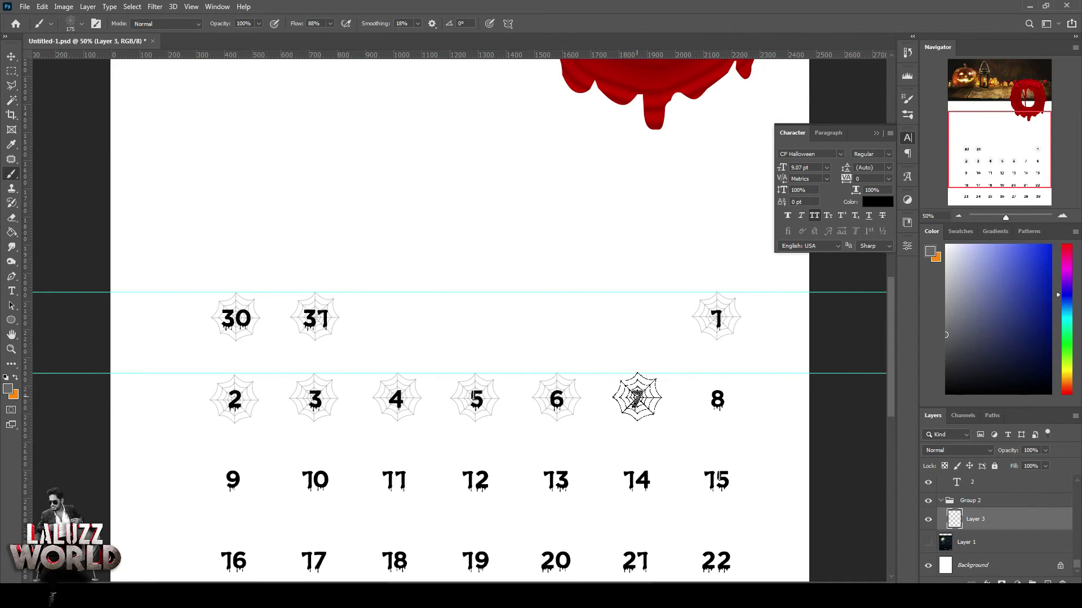
{"action": "left_click", "coordinate": [717, 399]}
Add a guide above the 9–15 row and stamp webs behind dates 9 through 15
{"action": "scroll", "coordinate": [374, 441], "scroll_direction": "down", "scroll_amount": 3}
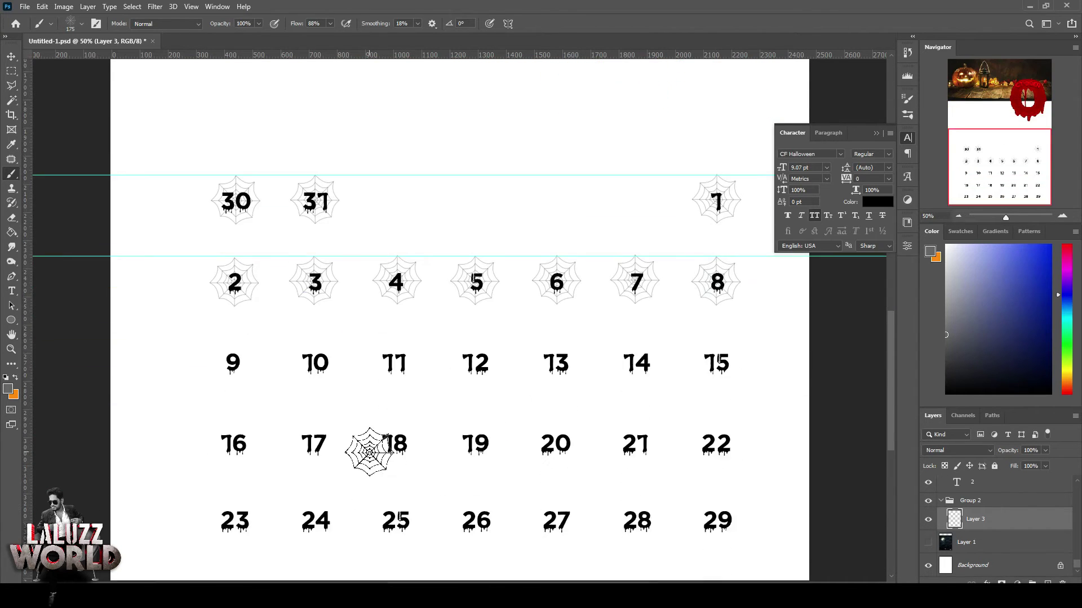
{"action": "left_click_drag", "start_coordinate": [479, 55], "coordinate": [481, 286]}
{"action": "left_click", "coordinate": [232, 318]}
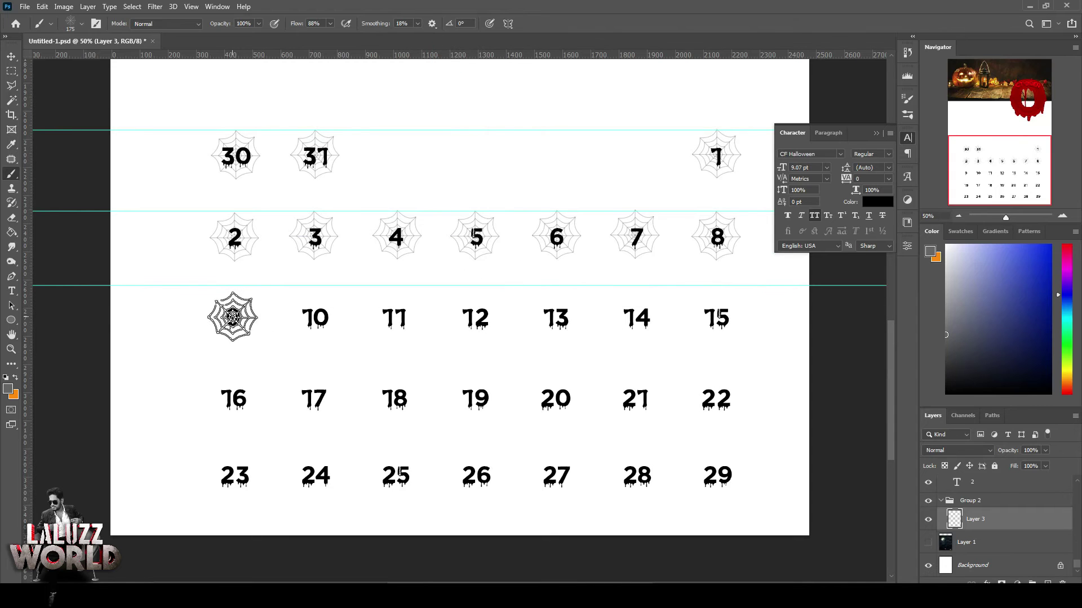
{"action": "key", "text": "v"}
{"action": "left_click_drag", "start_coordinate": [86, 286], "coordinate": [87, 292]}
{"action": "key", "text": "b"}
{"action": "left_click", "coordinate": [315, 317]}
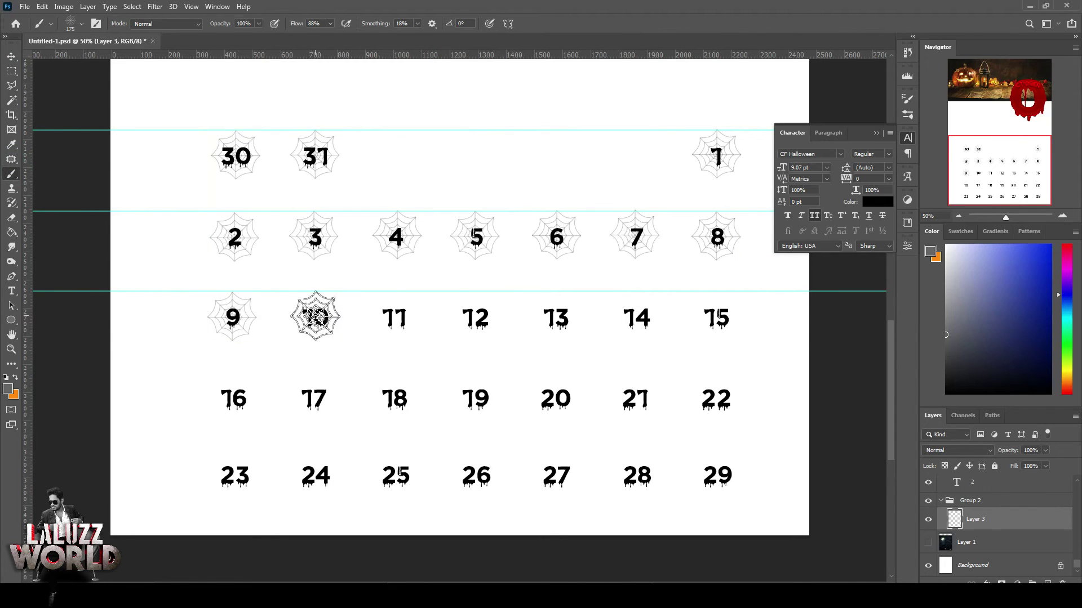
{"action": "left_click", "coordinate": [394, 316]}
{"action": "left_click", "coordinate": [476, 317]}
{"action": "left_click", "coordinate": [556, 316]}
{"action": "left_click", "coordinate": [638, 314]}
{"action": "left_click", "coordinate": [716, 317]}
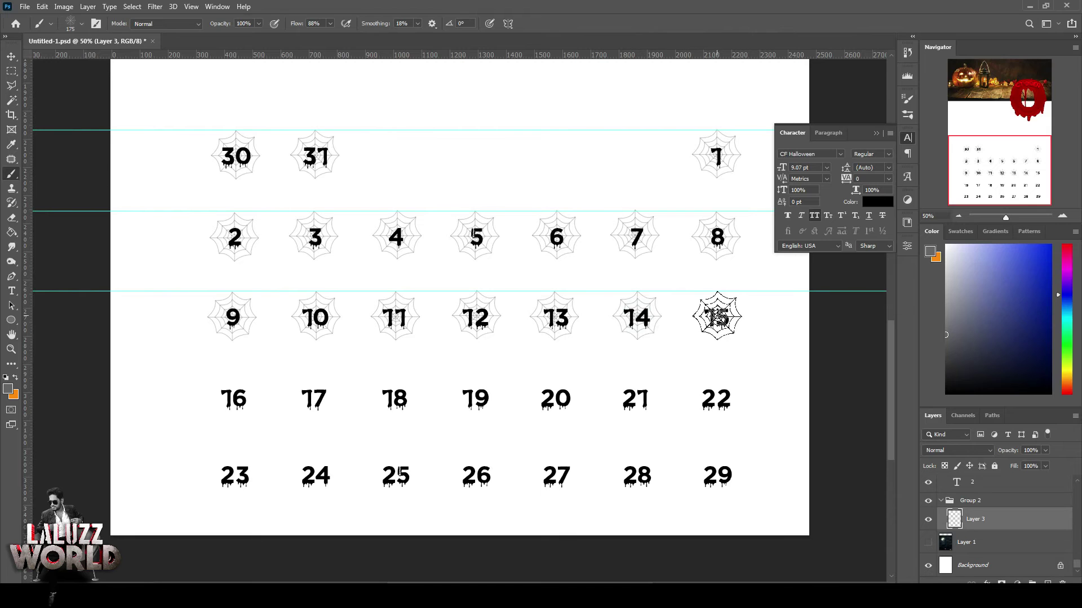
Add a guide above the 16–22 row and stamp webs behind dates 16 through 22
{"action": "left_click_drag", "start_coordinate": [495, 55], "coordinate": [476, 361]}
{"action": "left_click", "coordinate": [233, 397]}
{"action": "left_click_drag", "start_coordinate": [133, 361], "coordinate": [133, 370]}
{"action": "left_click", "coordinate": [313, 396]}
{"action": "left_click", "coordinate": [394, 396]}
{"action": "left_click", "coordinate": [476, 396]}
{"action": "left_click", "coordinate": [556, 396]}
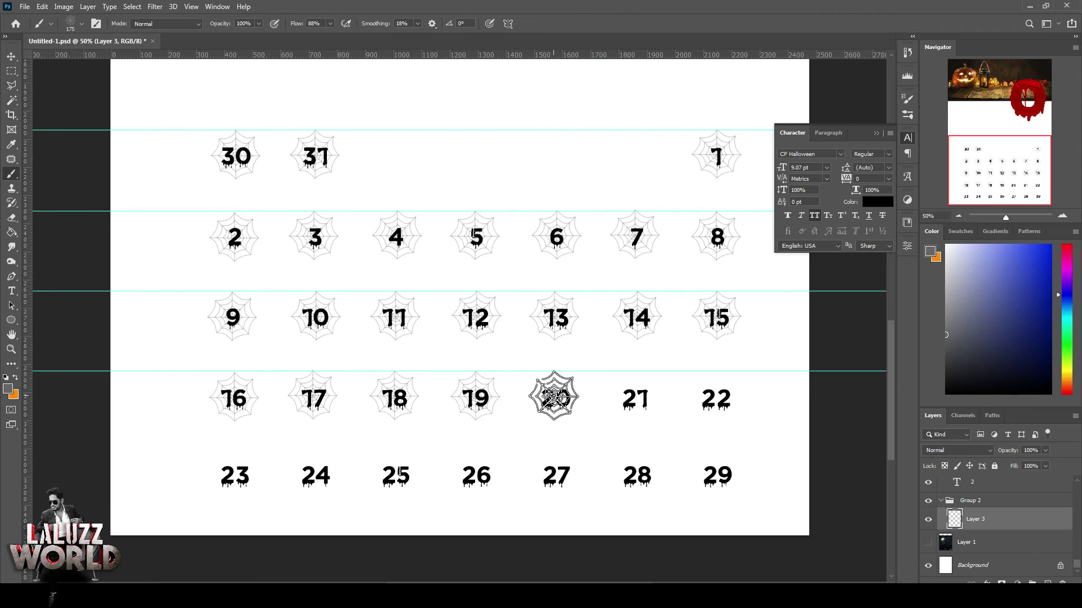
{"action": "left_click", "coordinate": [635, 397]}
{"action": "left_click", "coordinate": [716, 398]}
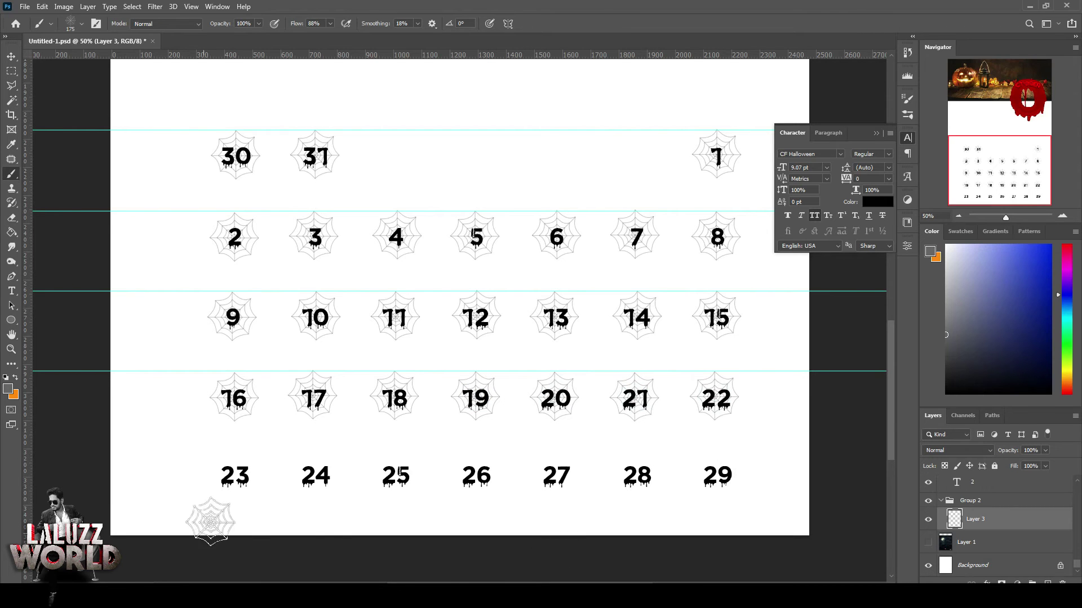
Stamp webs behind dates 23 through 29, then hide the group holding the webs
{"action": "left_click", "coordinate": [232, 474]}
{"action": "left_click_drag", "start_coordinate": [496, 55], "coordinate": [511, 451]}
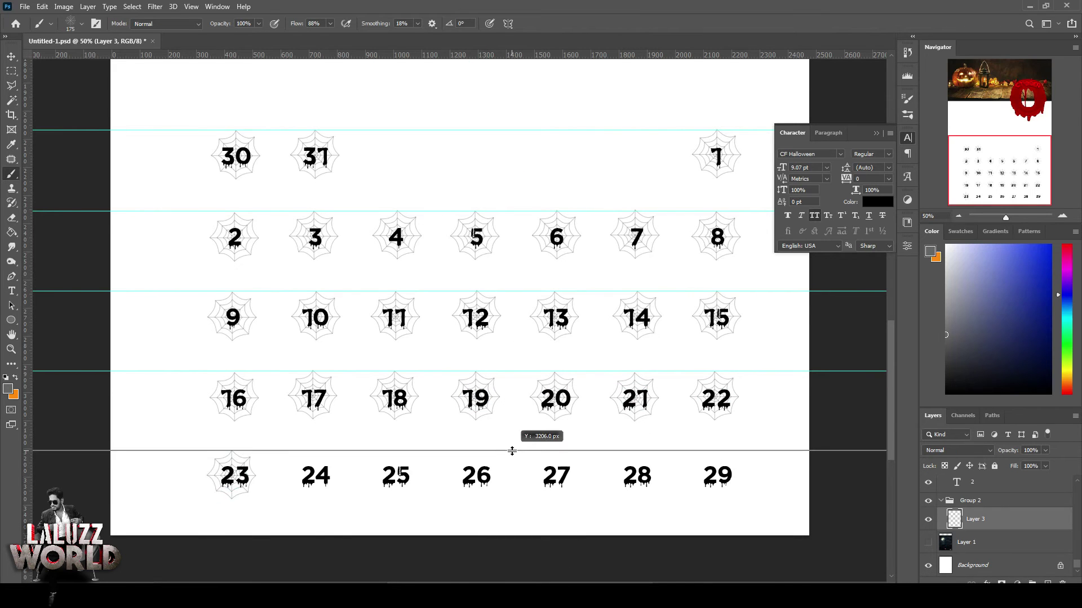
{"action": "left_click", "coordinate": [316, 474]}
{"action": "left_click", "coordinate": [395, 475]}
{"action": "left_click", "coordinate": [476, 475]}
{"action": "left_click", "coordinate": [555, 475]}
{"action": "left_click", "coordinate": [637, 475]}
{"action": "left_click", "coordinate": [717, 475]}
{"action": "left_click", "coordinate": [927, 501]}
{"action": "left_click", "coordinate": [11, 57]}
Zoom out and drag all the row guides off the canvas
{"action": "key", "text": "ctrl+minus"}
{"action": "key", "text": "ctrl+minus"}
{"action": "key", "text": "ctrl+minus"}
{"action": "left_click_drag", "start_coordinate": [669, 350], "coordinate": [719, 309]}
{"action": "left_click_drag", "start_coordinate": [692, 377], "coordinate": [721, 316]}
{"action": "left_click_drag", "start_coordinate": [671, 404], "coordinate": [727, 28]}
{"action": "left_click_drag", "start_coordinate": [654, 430], "coordinate": [743, 311]}
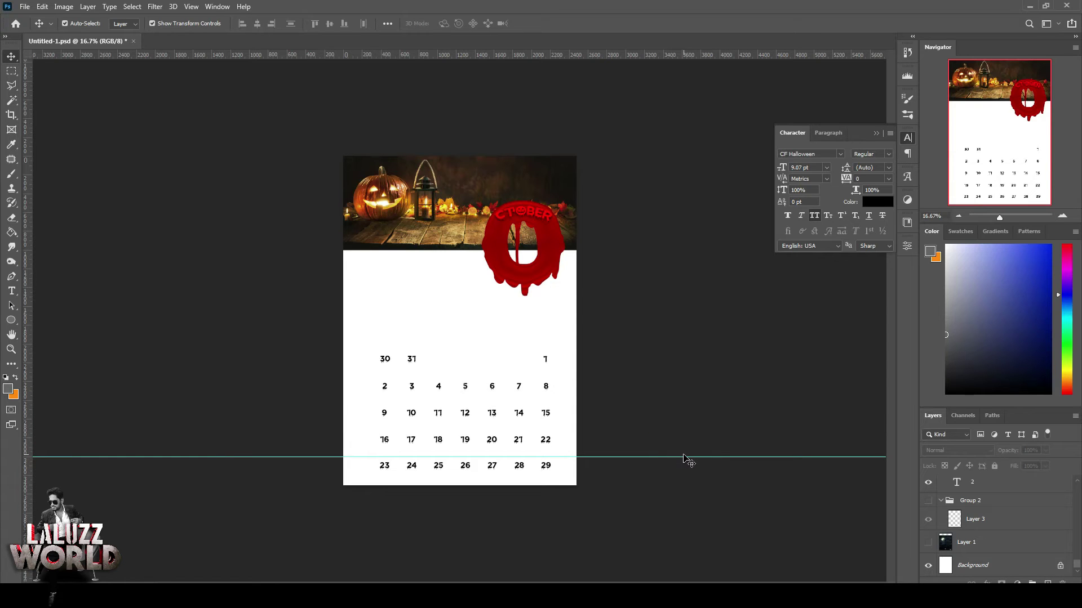
{"action": "left_click_drag", "start_coordinate": [648, 355], "coordinate": [344, 439]}
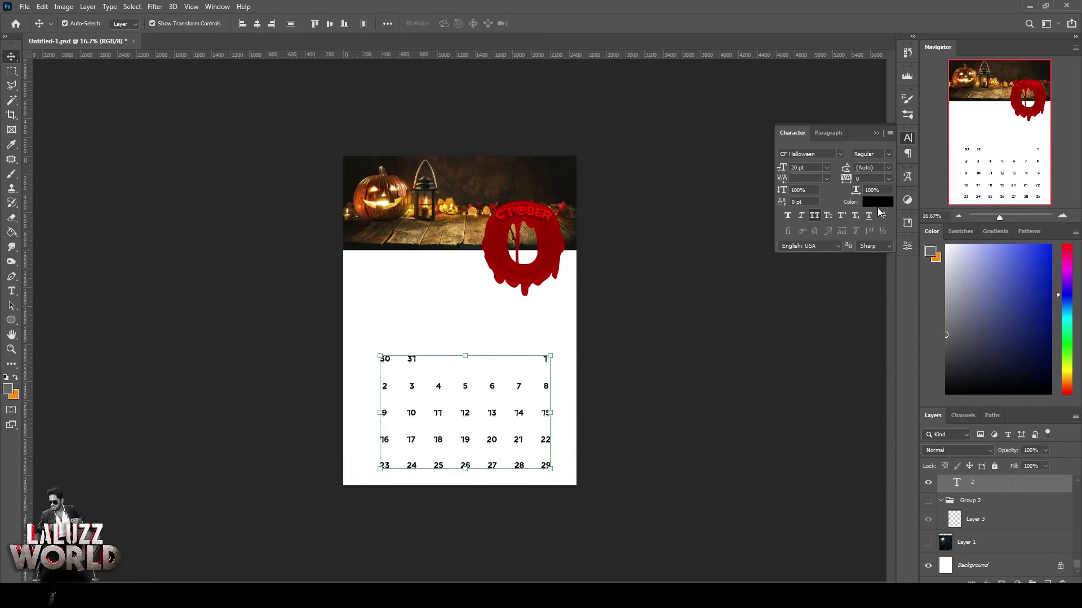
Colour the dates bright red and show the spider-web group and dark misty background again
{"action": "left_click", "coordinate": [877, 203]}
{"action": "left_click_drag", "start_coordinate": [836, 356], "coordinate": [850, 300]}
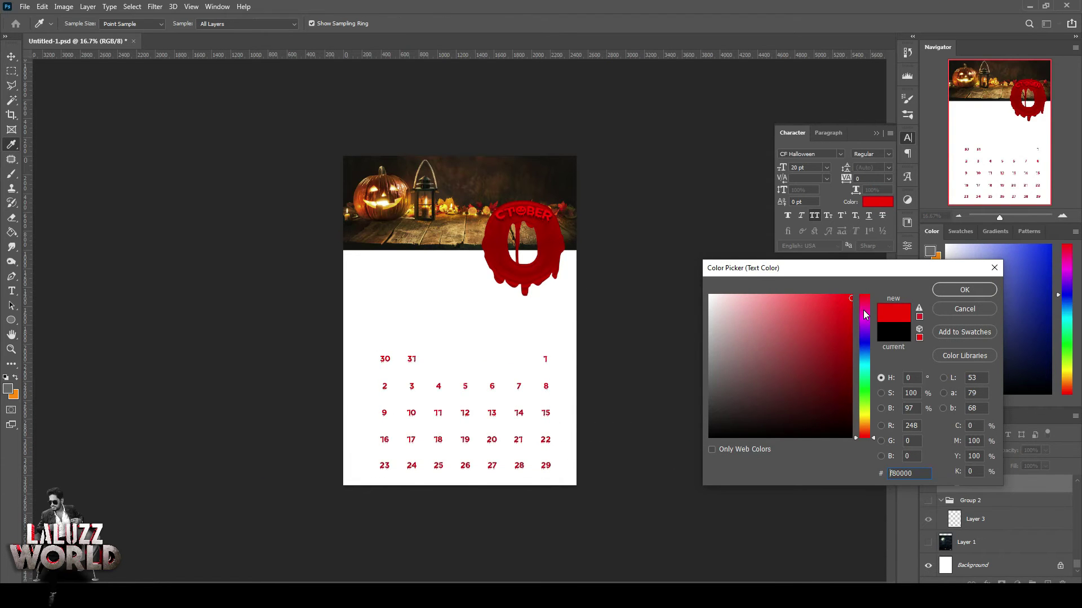
{"action": "key", "text": "Return"}
{"action": "left_click", "coordinate": [928, 501]}
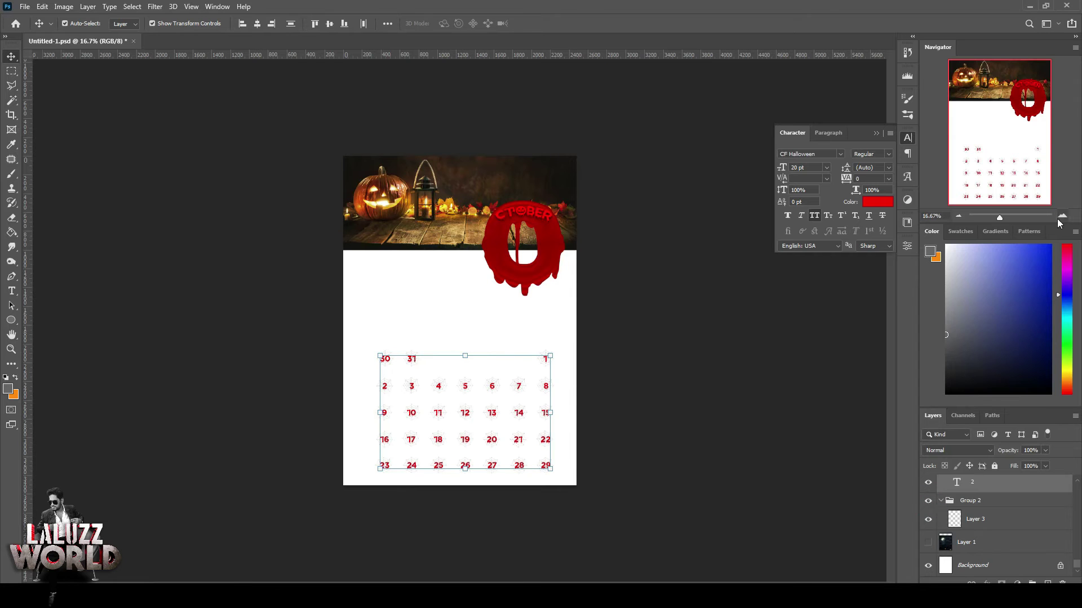
{"action": "left_click", "coordinate": [927, 543]}
{"action": "left_click", "coordinate": [978, 514]}
Give the spiderweb layer a white (#ffffff) Color Overlay
{"action": "right_click", "coordinate": [975, 515]}
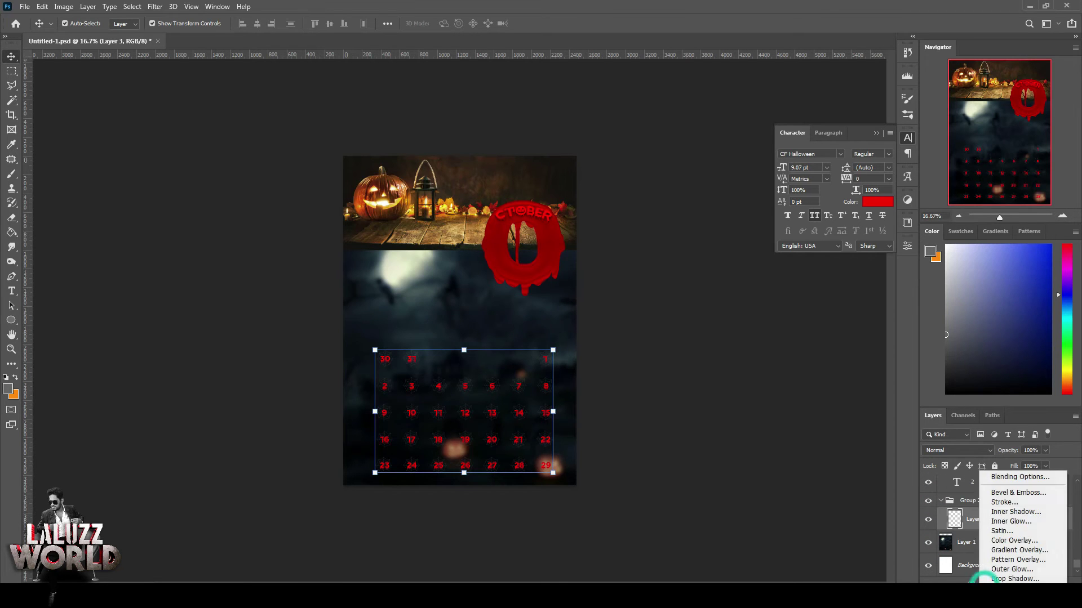
{"action": "left_click", "coordinate": [688, 325]}
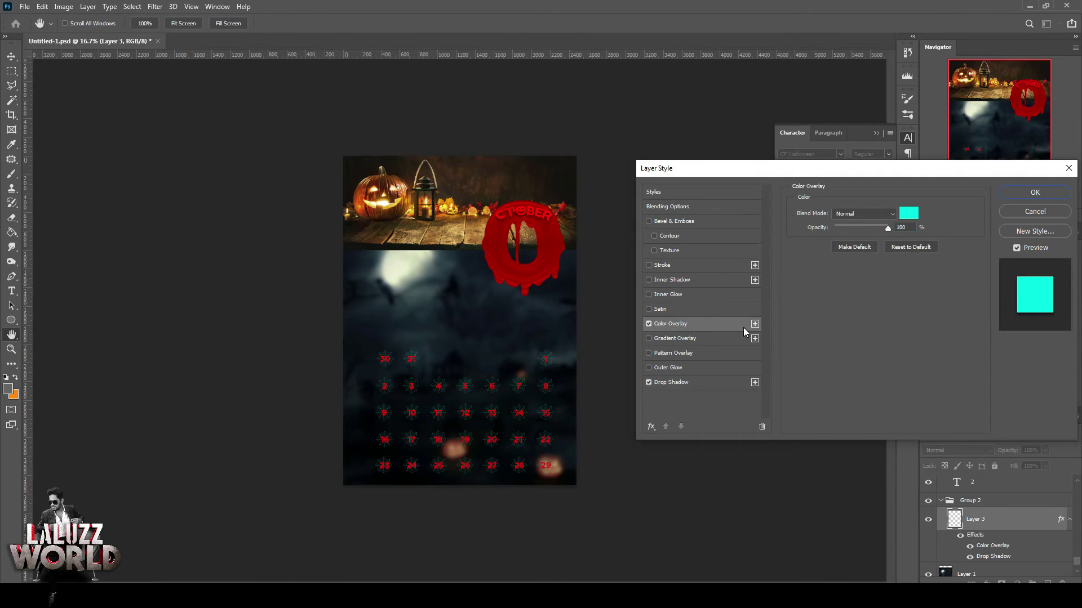
{"action": "left_click", "coordinate": [908, 214]}
{"action": "type", "text": "ffffff"}
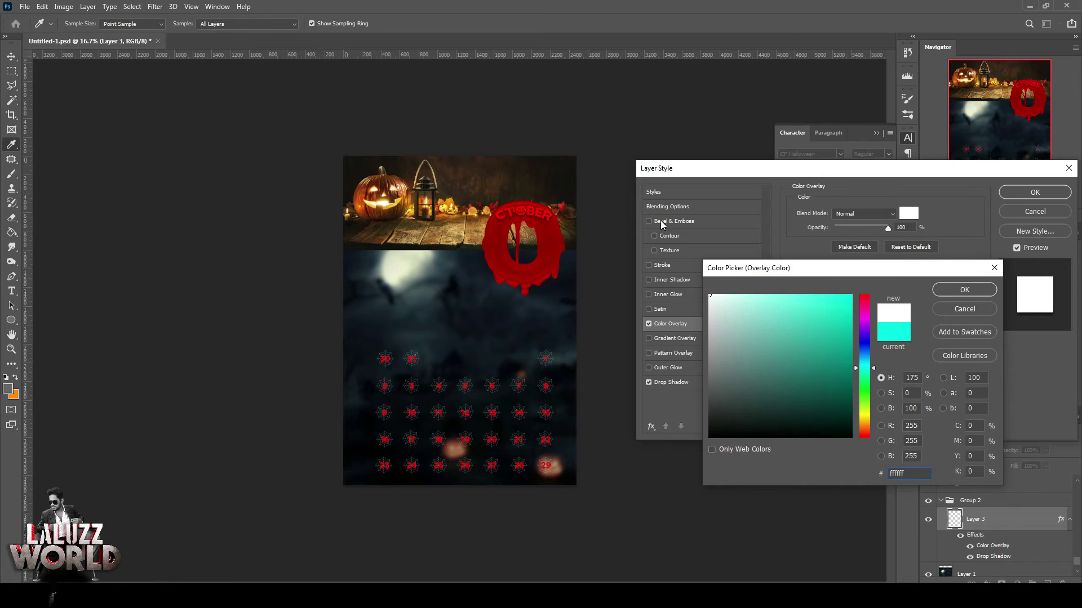
{"action": "left_click", "coordinate": [968, 291]}
Add a Drop Shadow to the webs, apply the style, and deselect the layer
{"action": "left_click", "coordinate": [673, 382]}
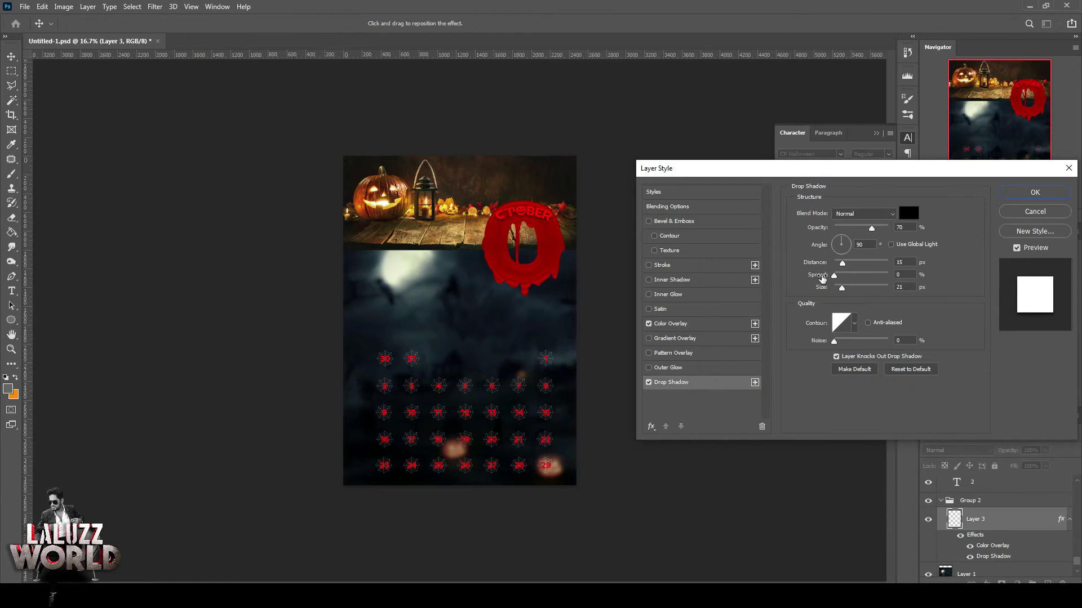
{"action": "left_click", "coordinate": [1034, 192]}
{"action": "left_click", "coordinate": [1063, 217]}
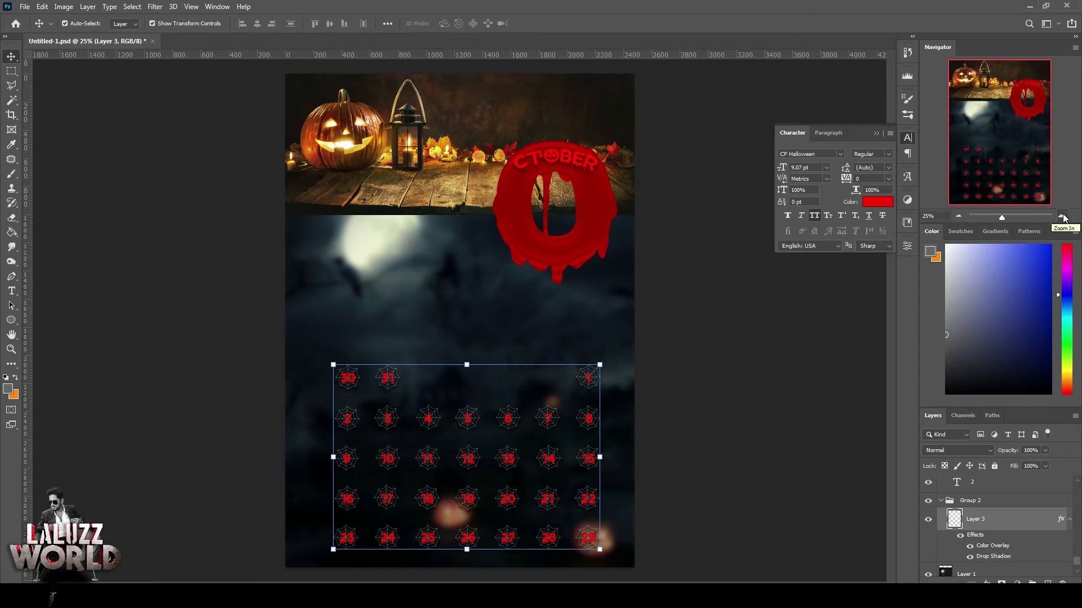
{"action": "left_click", "coordinate": [738, 410]}
{"action": "scroll", "coordinate": [980, 524], "scroll_direction": "up", "scroll_amount": 2}
{"action": "scroll", "coordinate": [980, 524], "scroll_direction": "up", "scroll_amount": 2}
{"action": "scroll", "coordinate": [980, 524], "scroll_direction": "up", "scroll_amount": 2}
{"action": "scroll", "coordinate": [980, 524], "scroll_direction": "up", "scroll_amount": 2}
In Group 1's layer style, try Bevel & Emboss, Inner Shadow and Inner Glow
{"action": "left_click", "coordinate": [980, 516]}
{"action": "left_click", "coordinate": [985, 583]}
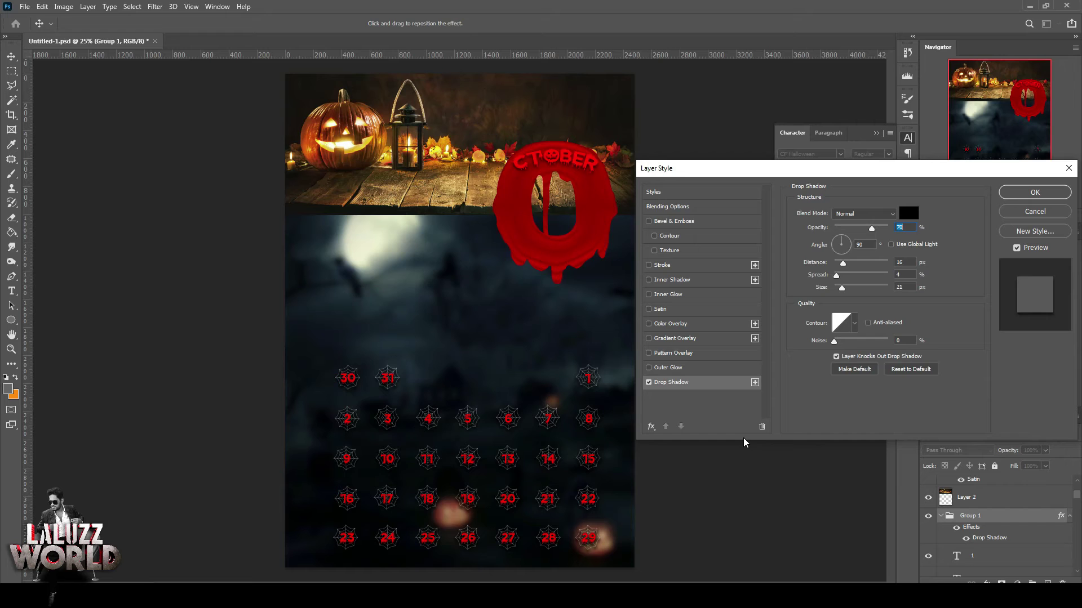
{"action": "left_click", "coordinate": [699, 221]}
{"action": "left_click", "coordinate": [648, 222]}
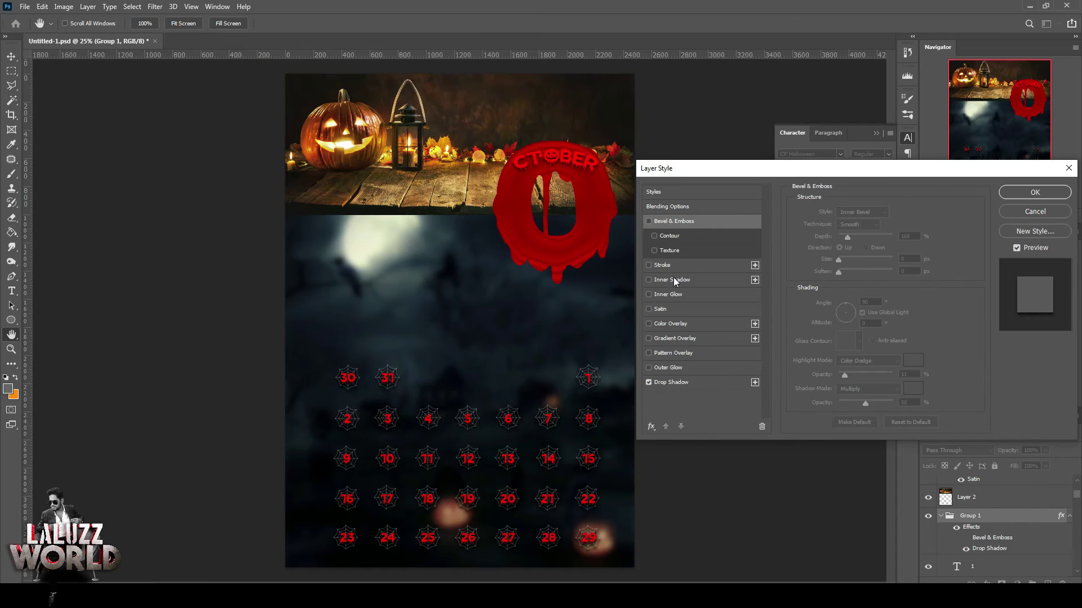
{"action": "left_click", "coordinate": [676, 296]}
{"action": "left_click", "coordinate": [649, 280]}
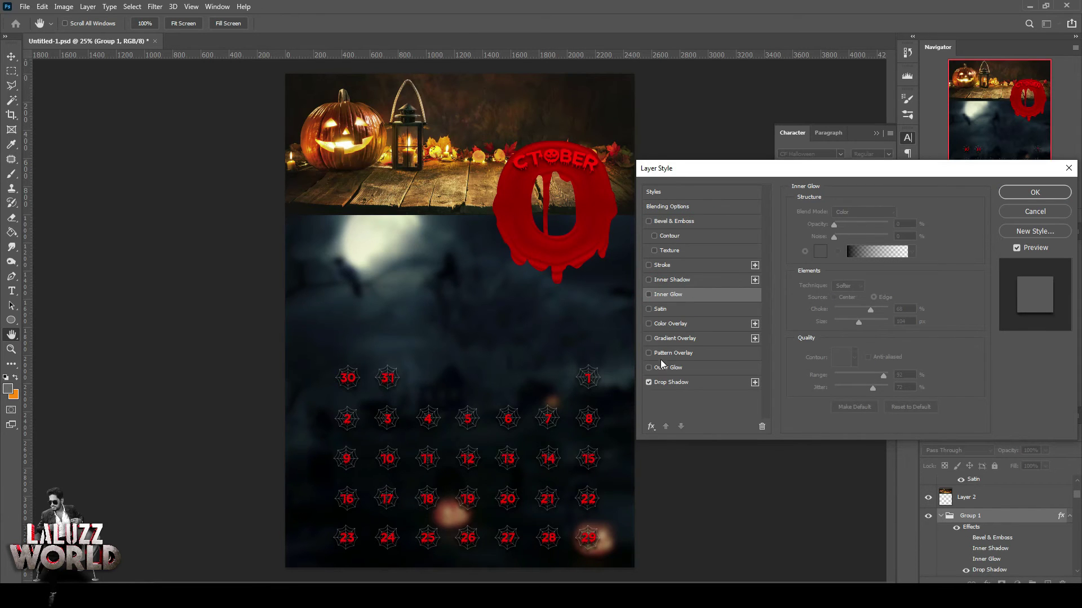
Enable Bevel & Emboss with a rising gloss contour and 35 px size
{"action": "left_click", "coordinate": [705, 222]}
{"action": "left_click", "coordinate": [859, 341]}
{"action": "left_click", "coordinate": [789, 369]}
{"action": "left_click", "coordinate": [998, 367]}
{"action": "left_click_drag", "start_coordinate": [839, 260], "coordinate": [849, 260]}
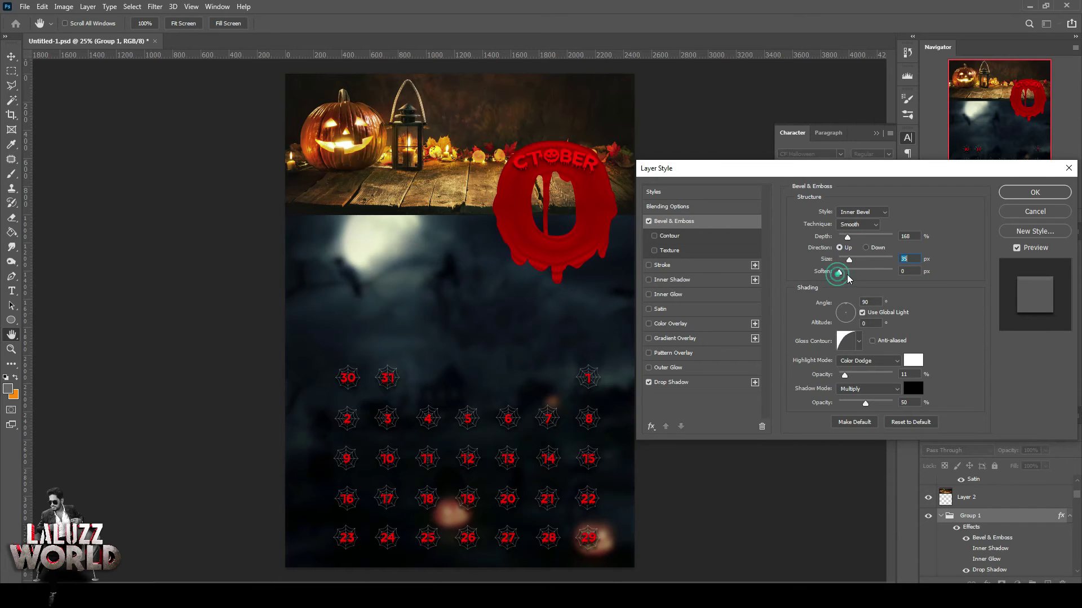
{"action": "left_click", "coordinate": [1034, 193]}
{"action": "left_click", "coordinate": [234, 279]}
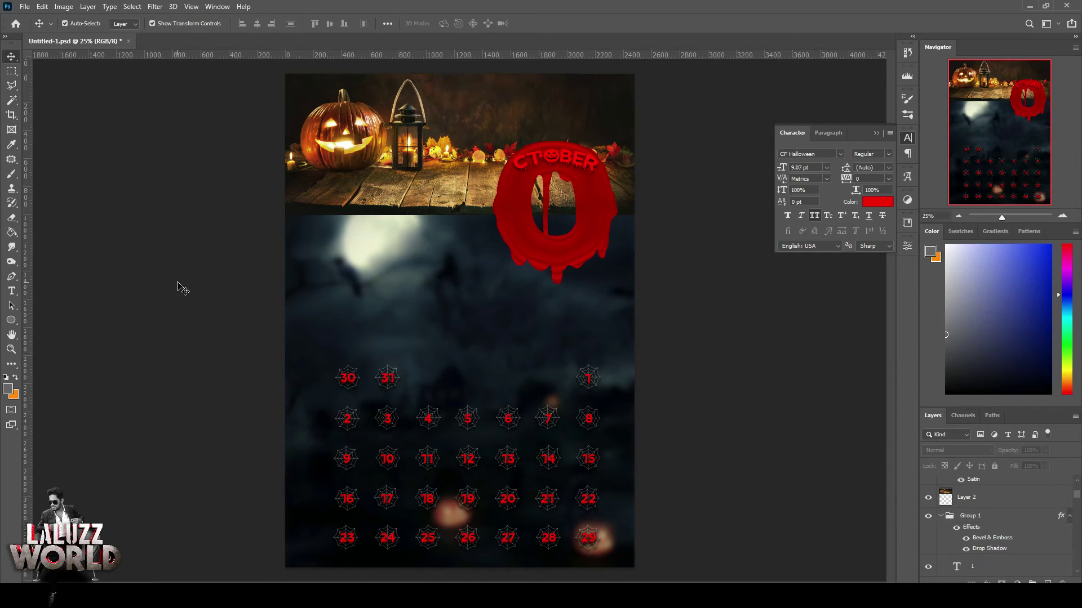
Save the poster, then nudge Groups 1 and 2 together slightly upward
{"action": "key", "text": "ctrl+s"}
{"action": "left_click", "coordinate": [975, 523]}
{"action": "scroll", "coordinate": [985, 518], "scroll_direction": "down", "scroll_amount": 5}
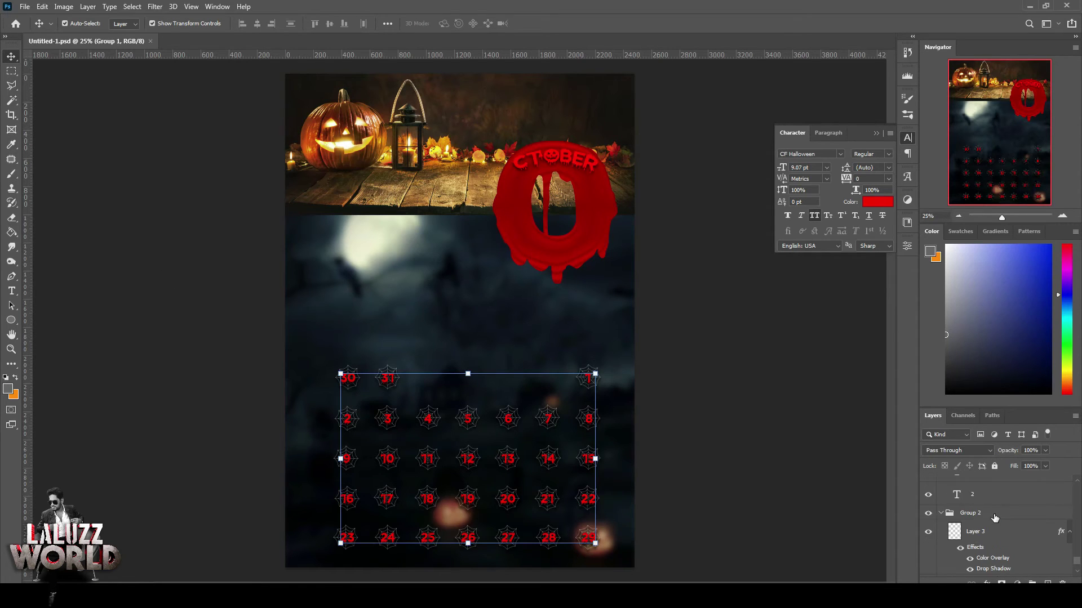
{"action": "left_click", "coordinate": [994, 517], "text": "shift"}
{"action": "key", "text": "ctrl+t"}
{"action": "key", "text": "shift+Up"}
{"action": "key", "text": "shift+Up"}
{"action": "key", "text": "shift+Up"}
{"action": "key", "text": "shift+Up"}
{"action": "key", "text": "shift+Up"}
{"action": "key", "text": "shift+Up"}
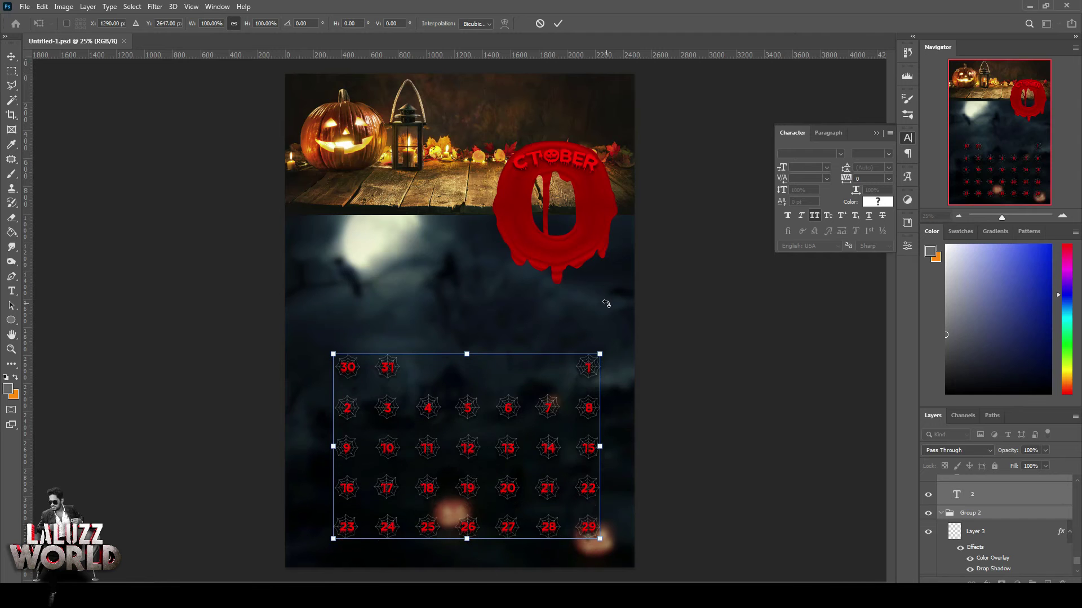
{"action": "key", "text": "Up"}
{"action": "key", "text": "Up"}
{"action": "key", "text": "Up"}
{"action": "key", "text": "Up"}
{"action": "key", "text": "Up"}
{"action": "key", "text": "Up"}
{"action": "key", "text": "Up"}
{"action": "key", "text": "Up"}
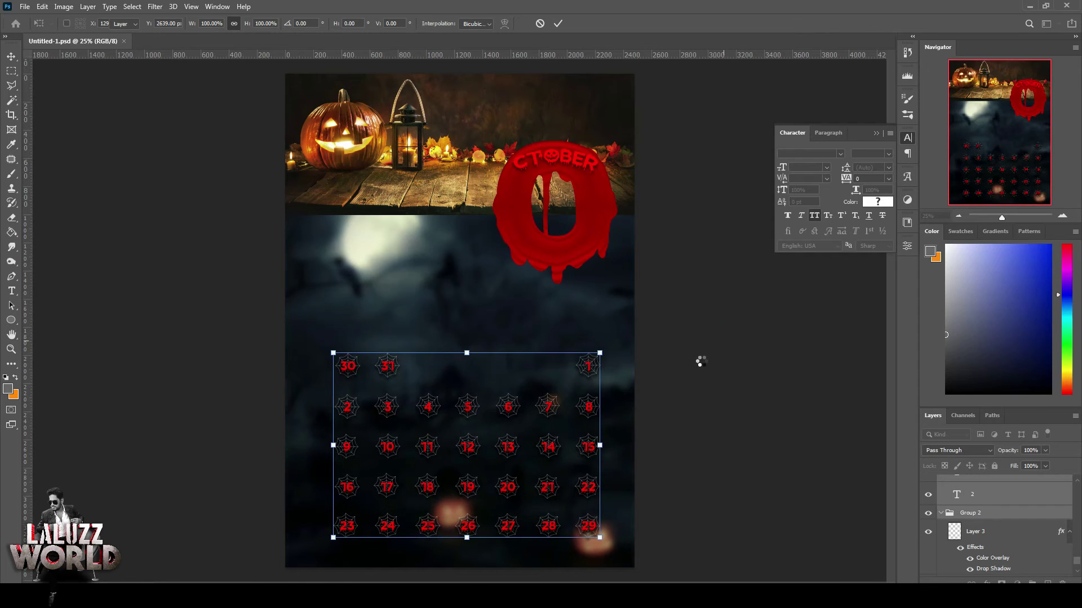
{"action": "left_click", "coordinate": [701, 363]}
Add an empty Layer 4 inside the spiderweb Group 2
{"action": "left_click", "coordinate": [1065, 214]}
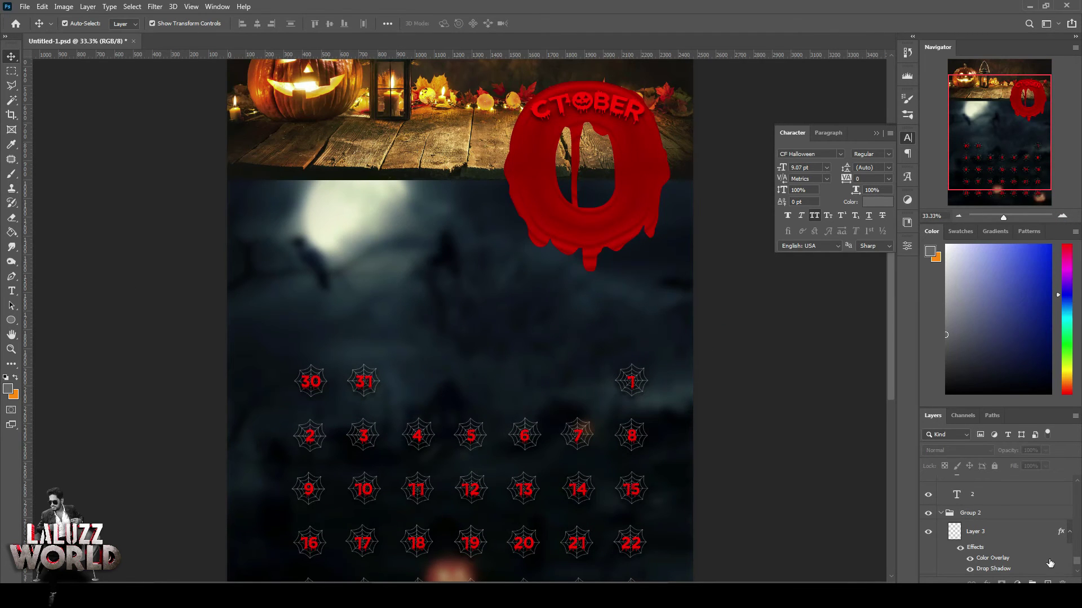
{"action": "left_click", "coordinate": [999, 514]}
{"action": "left_click", "coordinate": [1047, 583]}
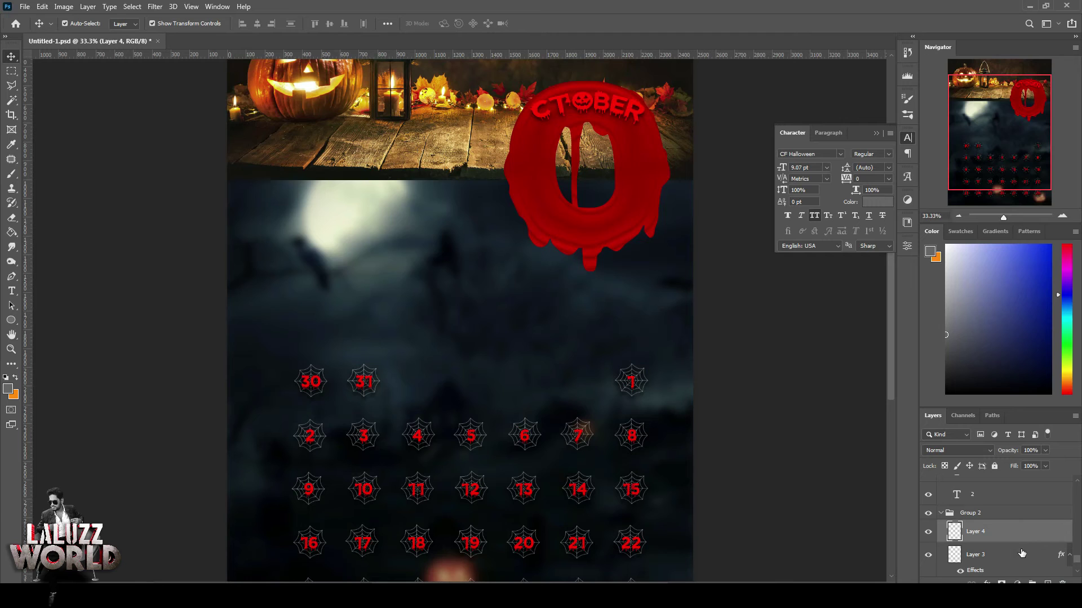
Pick the cat-shaped Halloween Brush 24 at 300 px
{"action": "left_click", "coordinate": [12, 174]}
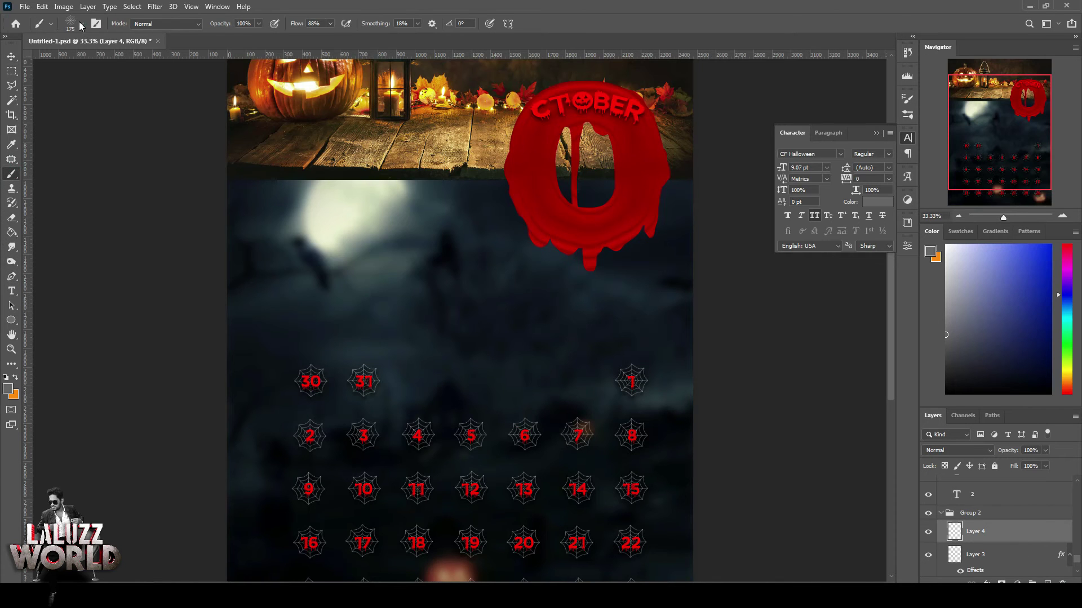
{"action": "left_click", "coordinate": [81, 25]}
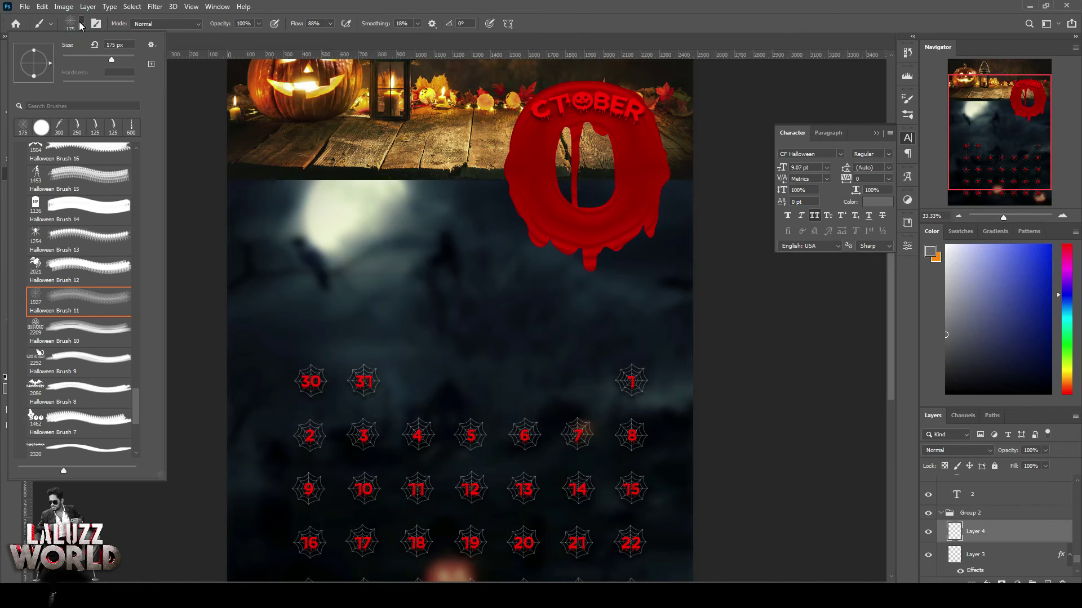
{"action": "scroll", "coordinate": [47, 254], "scroll_direction": "up", "scroll_amount": 3}
{"action": "scroll", "coordinate": [57, 252], "scroll_direction": "up", "scroll_amount": 3}
{"action": "scroll", "coordinate": [62, 252], "scroll_direction": "up", "scroll_amount": 3}
{"action": "scroll", "coordinate": [59, 253], "scroll_direction": "down", "scroll_amount": 2}
{"action": "scroll", "coordinate": [53, 254], "scroll_direction": "down", "scroll_amount": 2}
{"action": "scroll", "coordinate": [45, 256], "scroll_direction": "down", "scroll_amount": 2}
{"action": "scroll", "coordinate": [37, 259], "scroll_direction": "down", "scroll_amount": 2}
{"action": "scroll", "coordinate": [37, 259], "scroll_direction": "down", "scroll_amount": 2}
{"action": "scroll", "coordinate": [38, 299], "scroll_direction": "down", "scroll_amount": 2}
{"action": "scroll", "coordinate": [39, 349], "scroll_direction": "down", "scroll_amount": 2}
{"action": "scroll", "coordinate": [39, 406], "scroll_direction": "down", "scroll_amount": 1}
{"action": "left_click", "coordinate": [38, 414]}
{"action": "key", "text": "Return"}
{"action": "key", "text": "bracketleft"}
{"action": "key", "text": "bracketleft"}
{"action": "key", "text": "bracketleft"}
{"action": "key", "text": "bracketleft"}
{"action": "key", "text": "bracketleft"}
{"action": "key", "text": "bracketleft"}
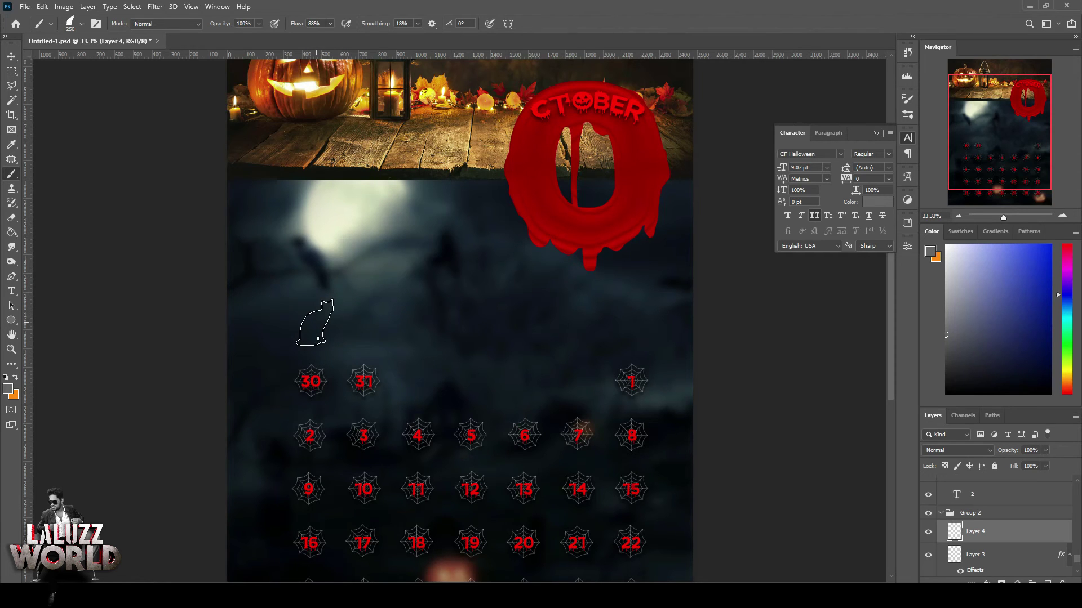
Drag a guide above the dates and stamp a cat over each of the seven columns
{"action": "left_click_drag", "start_coordinate": [721, 55], "coordinate": [733, 301]}
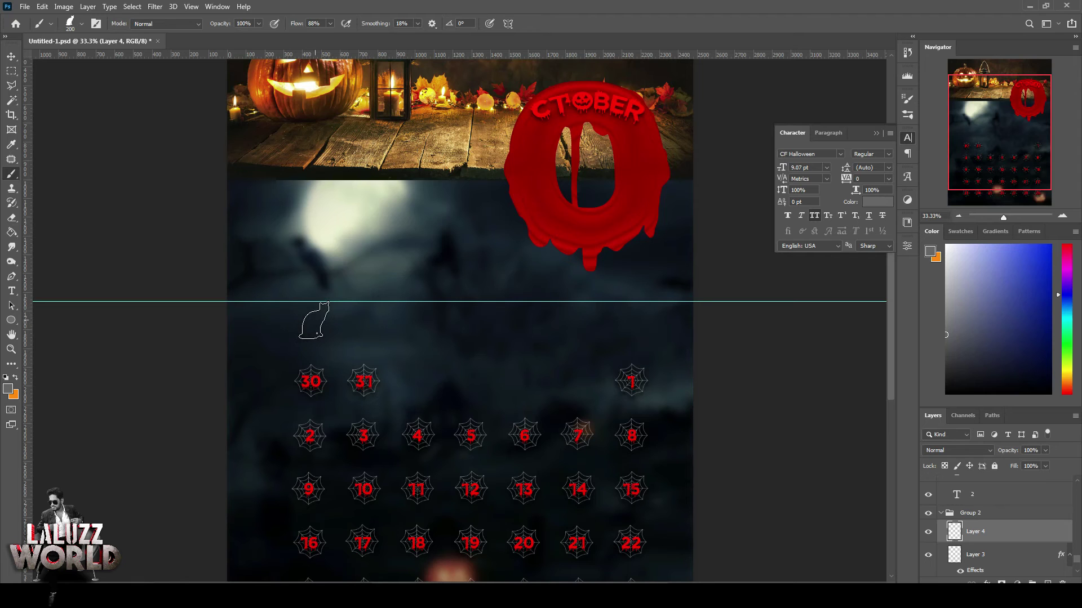
{"action": "left_click", "coordinate": [313, 320]}
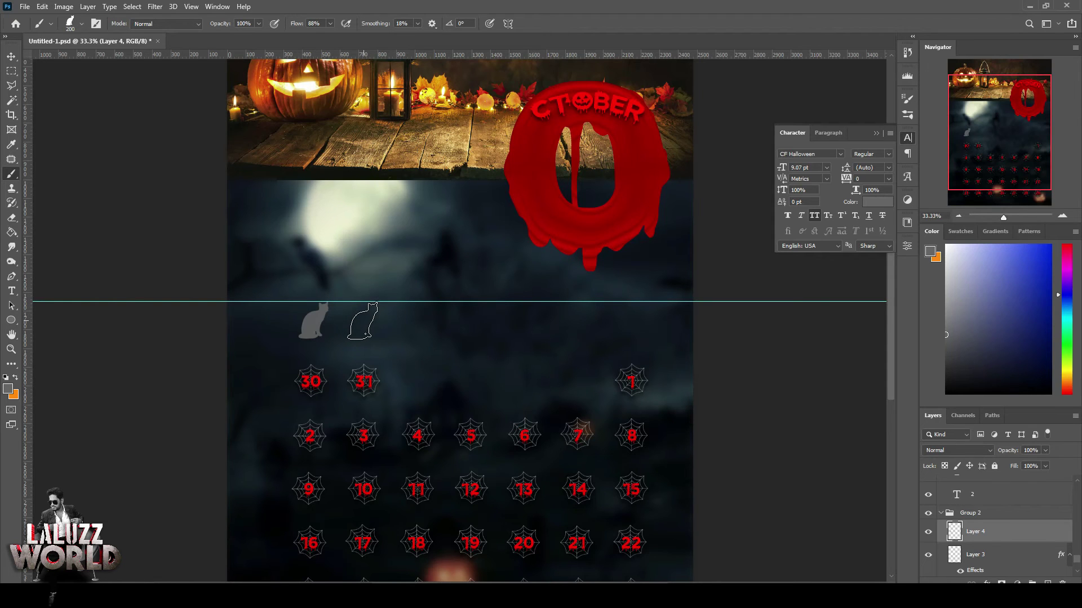
{"action": "left_click", "coordinate": [365, 321]}
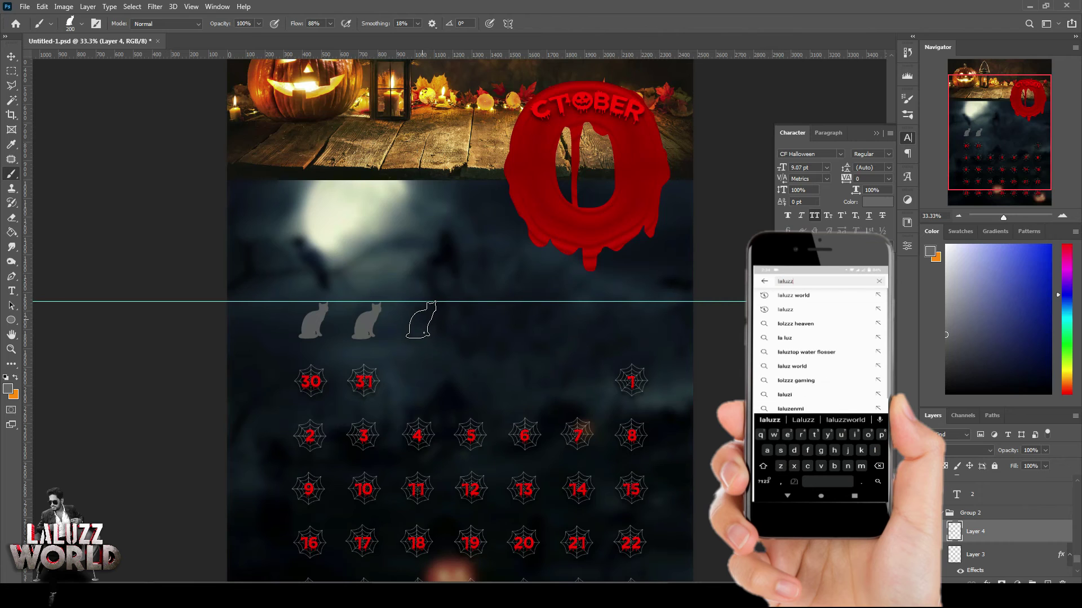
{"action": "left_click", "coordinate": [421, 320]}
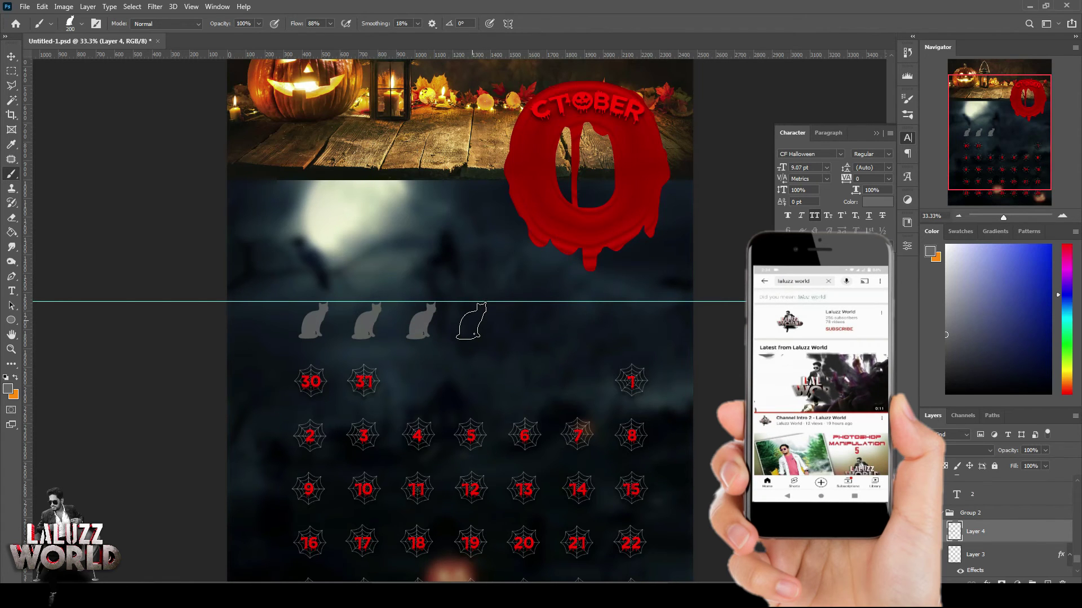
{"action": "left_click", "coordinate": [471, 321]}
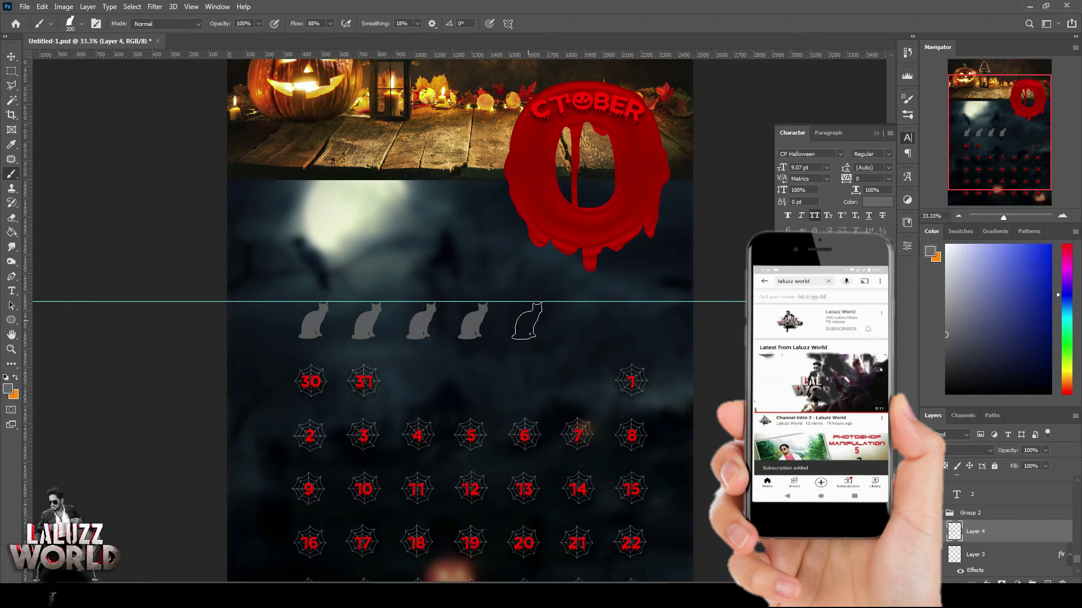
{"action": "left_click", "coordinate": [530, 322]}
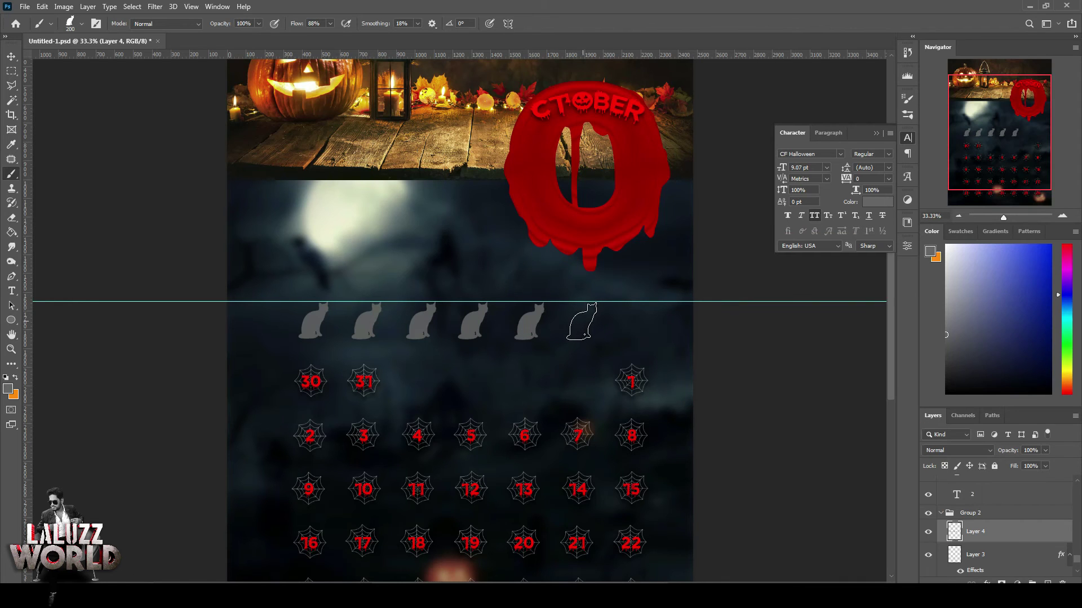
{"action": "left_click", "coordinate": [581, 322]}
{"action": "left_click", "coordinate": [634, 322]}
{"action": "key", "text": "v"}
{"action": "left_click", "coordinate": [744, 404]}
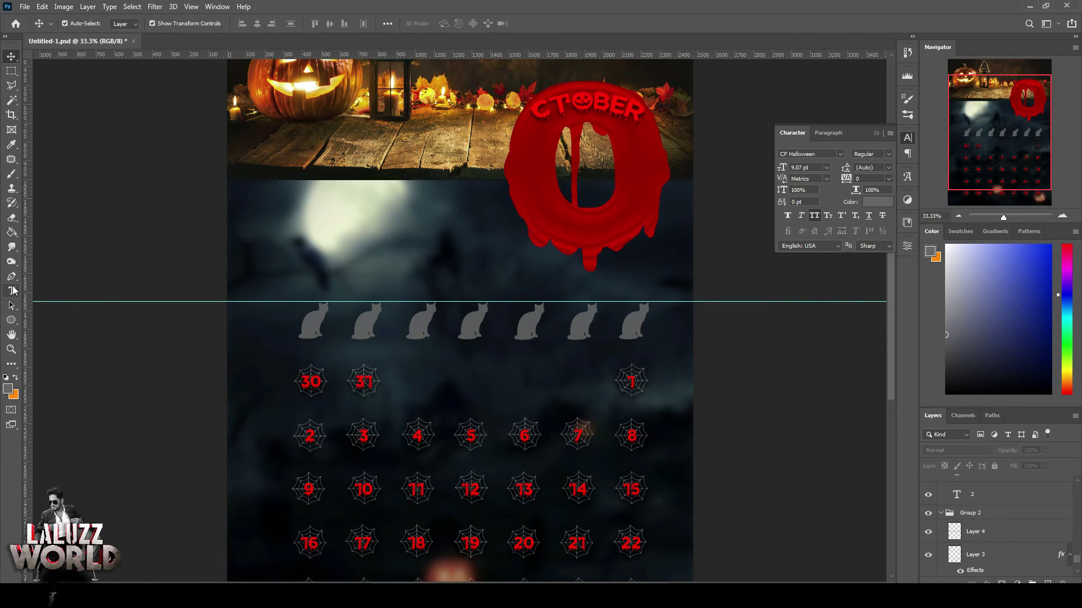
Add a stray '3' text layer and open the foreground colour picker
{"action": "left_click", "coordinate": [14, 291]}
{"action": "left_click", "coordinate": [288, 261]}
{"action": "type", "text": "3"}
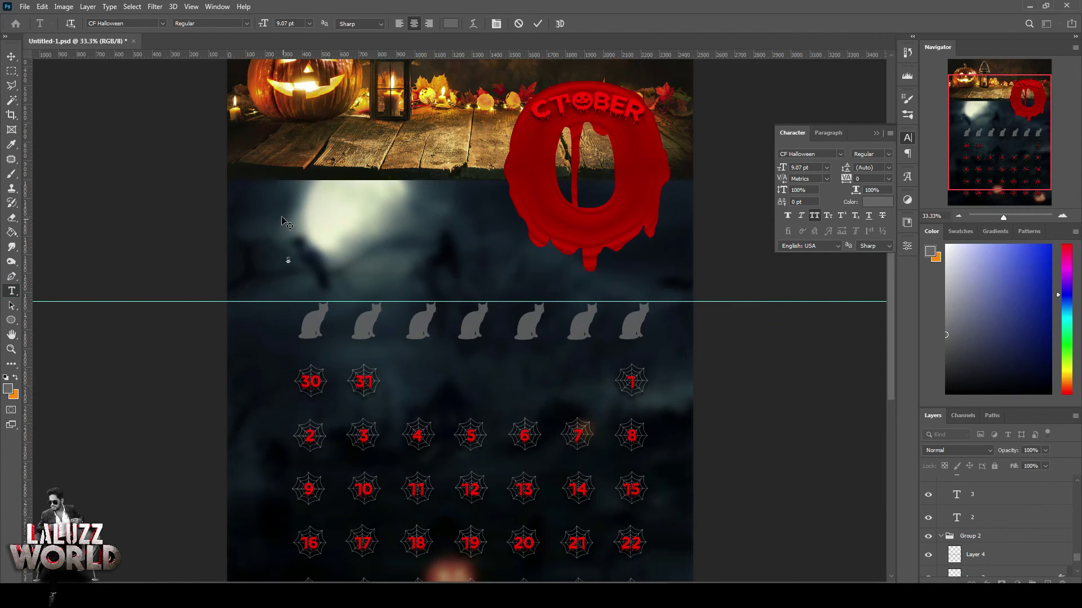
{"action": "left_click", "coordinate": [9, 57]}
{"action": "key", "text": "i"}
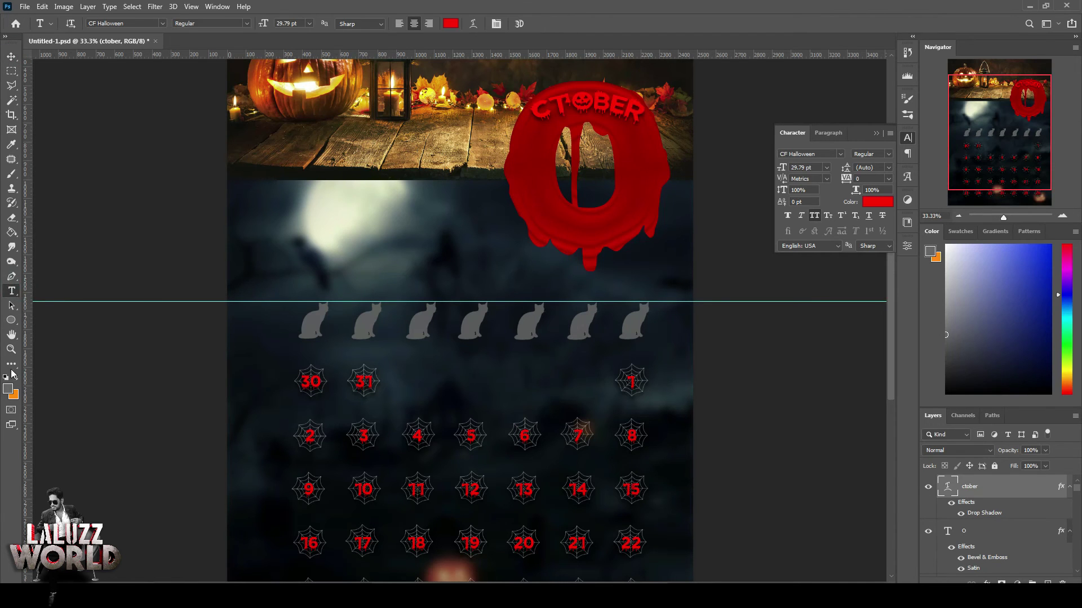
{"action": "left_click", "coordinate": [7, 389]}
{"action": "key", "text": "Return"}
Add a vertical 'sun' label above the first column and colour it yellow
{"action": "left_click", "coordinate": [11, 290]}
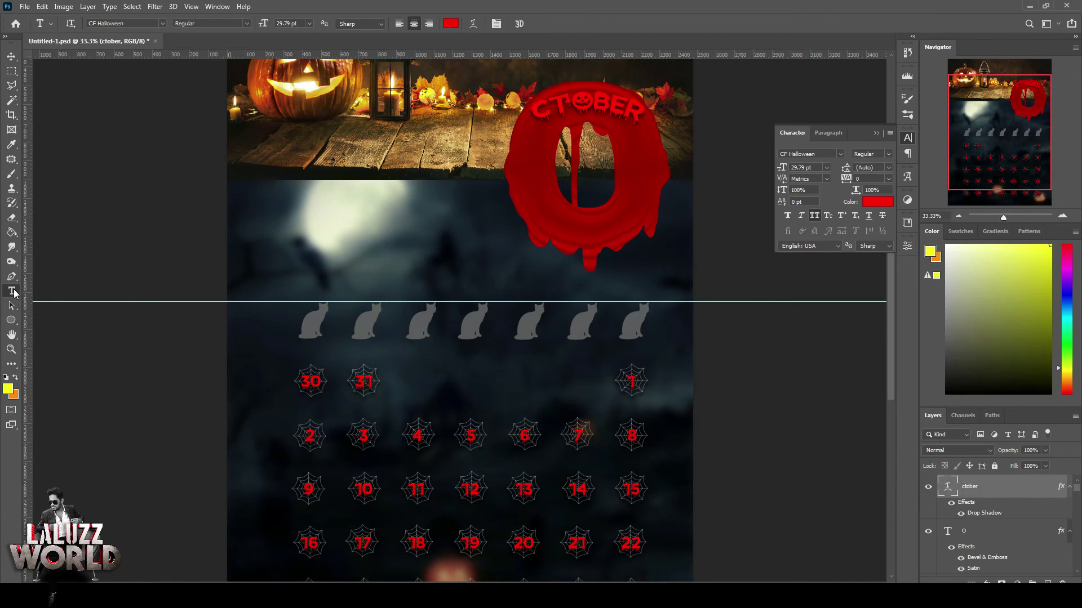
{"action": "left_click", "coordinate": [294, 250]}
{"action": "type", "text": "su"}
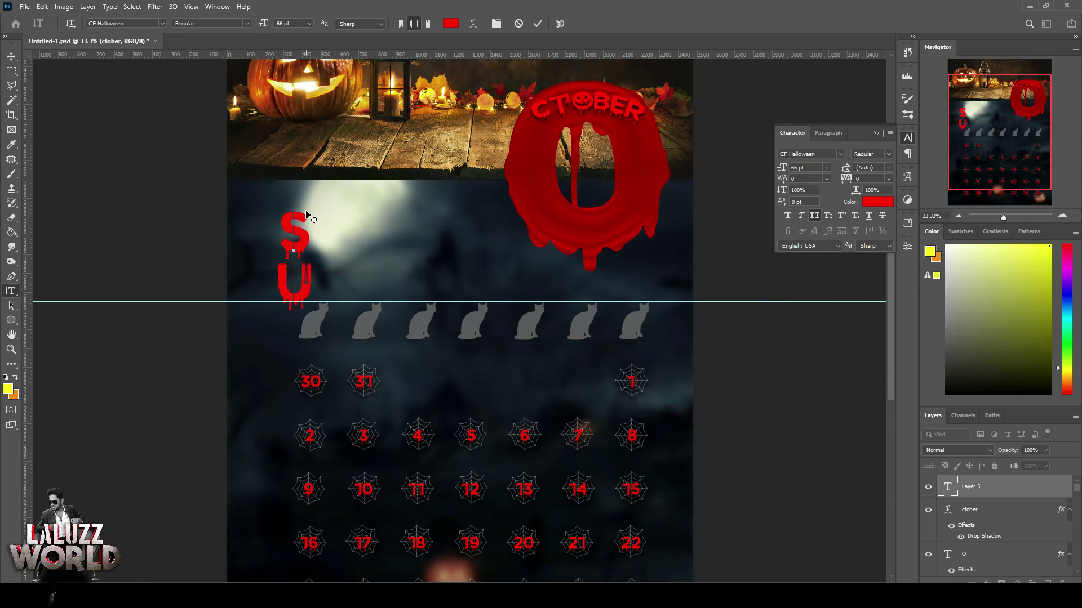
{"action": "type", "text": "n"}
{"action": "left_click", "coordinate": [10, 58]}
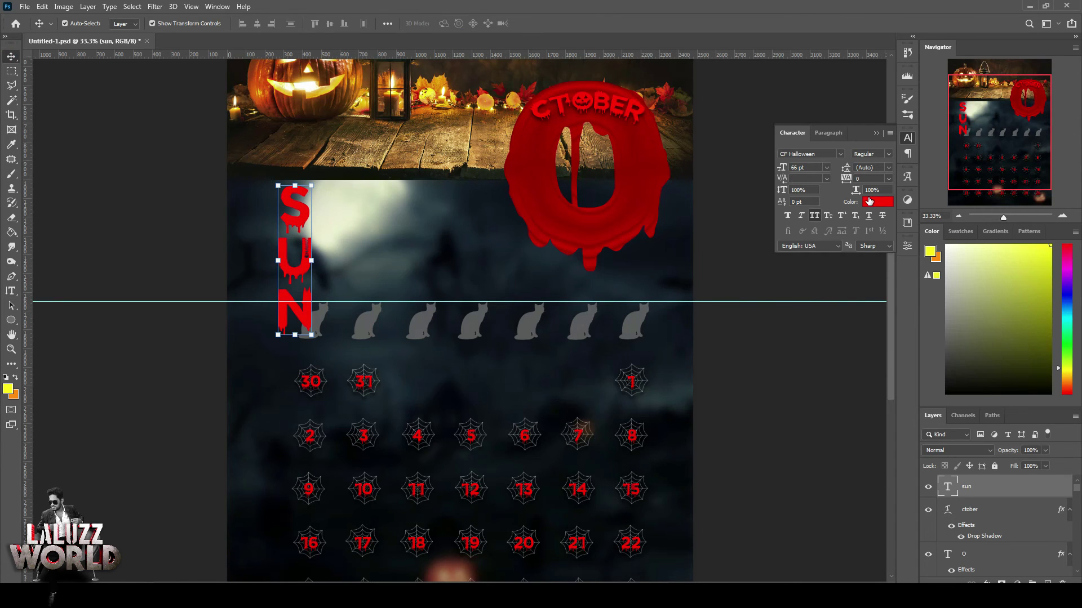
{"action": "left_click", "coordinate": [869, 202]}
{"action": "left_click", "coordinate": [929, 252]}
{"action": "key", "text": "Return"}
Search fonts for 'cat' and set the SUN label in Staccato222 BT
{"action": "left_click", "coordinate": [839, 154]}
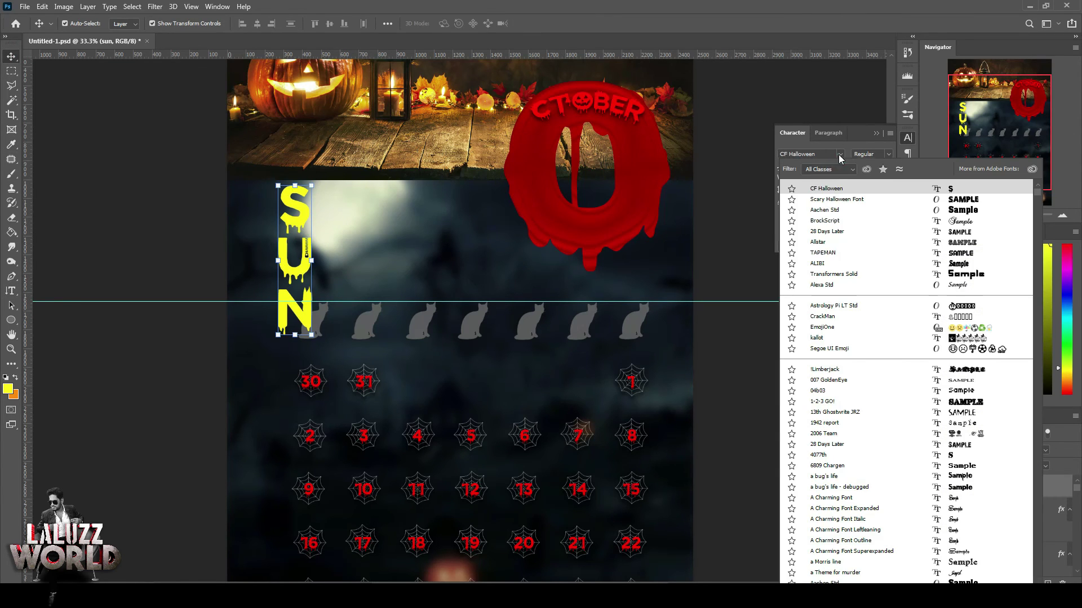
{"action": "left_click", "coordinate": [896, 190]}
{"action": "left_click", "coordinate": [818, 154]}
{"action": "type", "text": "catlen"}
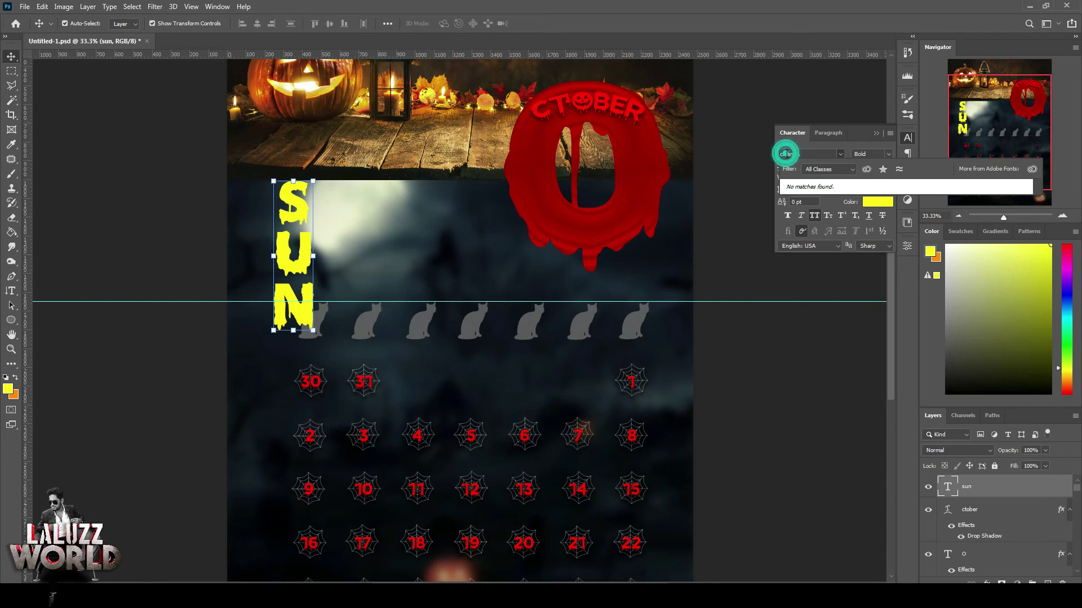
{"action": "key", "text": "BackSpace"}
{"action": "key", "text": "BackSpace"}
{"action": "key", "text": "BackSpace"}
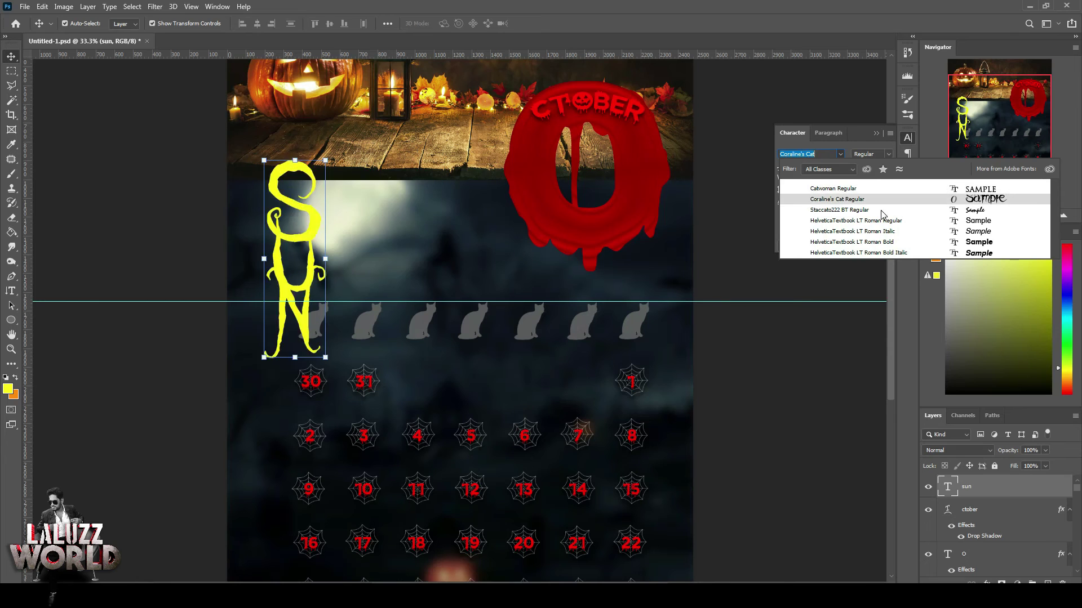
{"action": "left_click", "coordinate": [881, 216]}
Shrink, tilt and place the SUN label onto the first cat silhouette
{"action": "key", "text": "ctrl+t"}
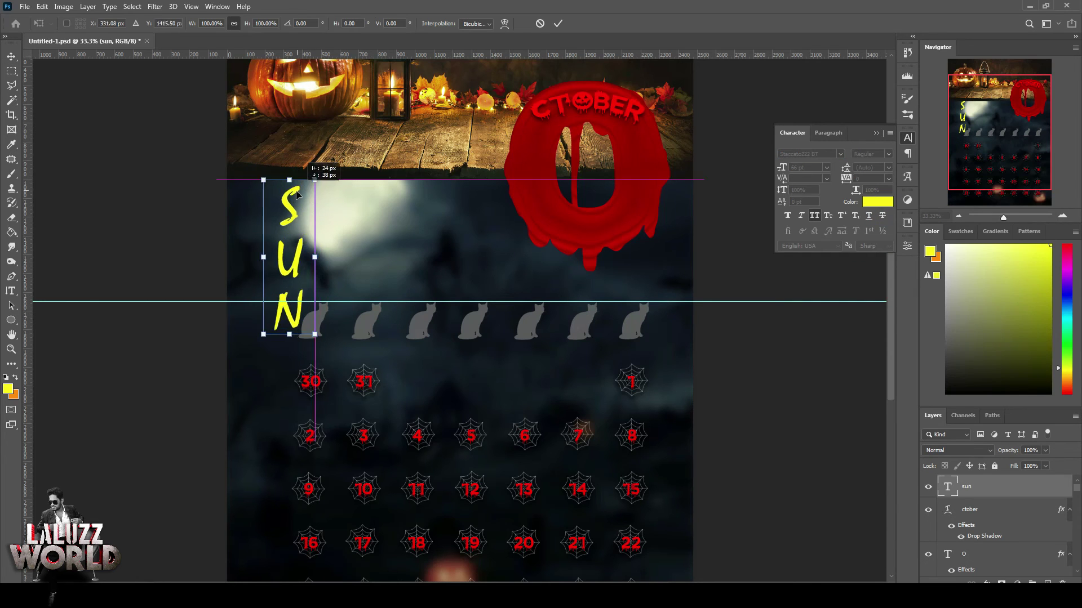
{"action": "mouse_move", "coordinate": [276, 222]}
{"action": "left_mouse_down"}
{"action": "mouse_move", "coordinate": [255, 334]}
{"action": "mouse_move", "coordinate": [313, 304]}
{"action": "mouse_move", "coordinate": [329, 309]}
{"action": "left_mouse_up"}
{"action": "key", "text": "ctrl+plus"}
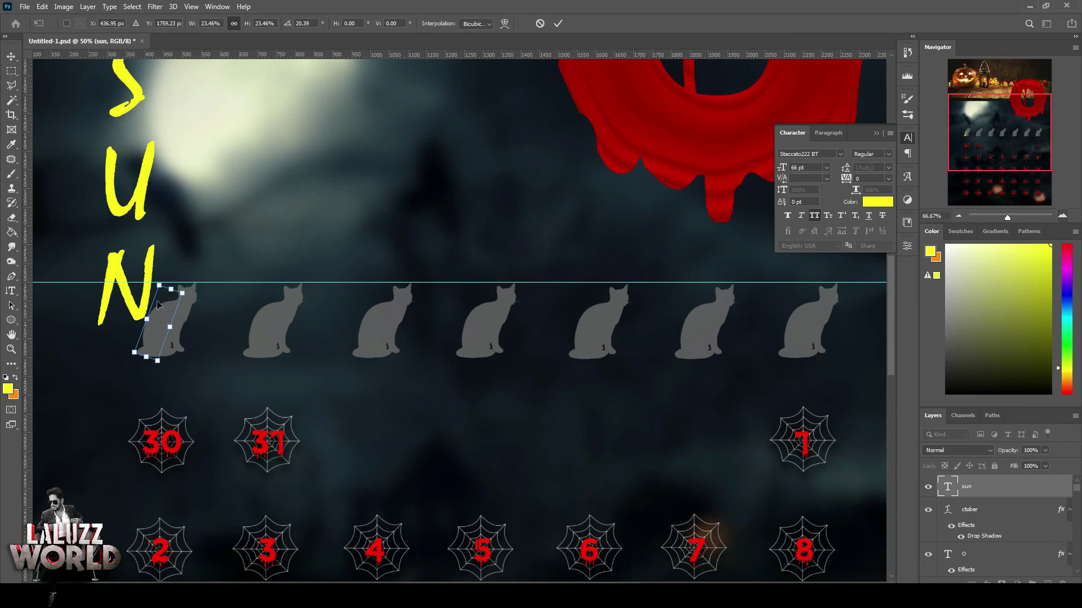
{"action": "left_click_drag", "start_coordinate": [162, 322], "coordinate": [169, 329]}
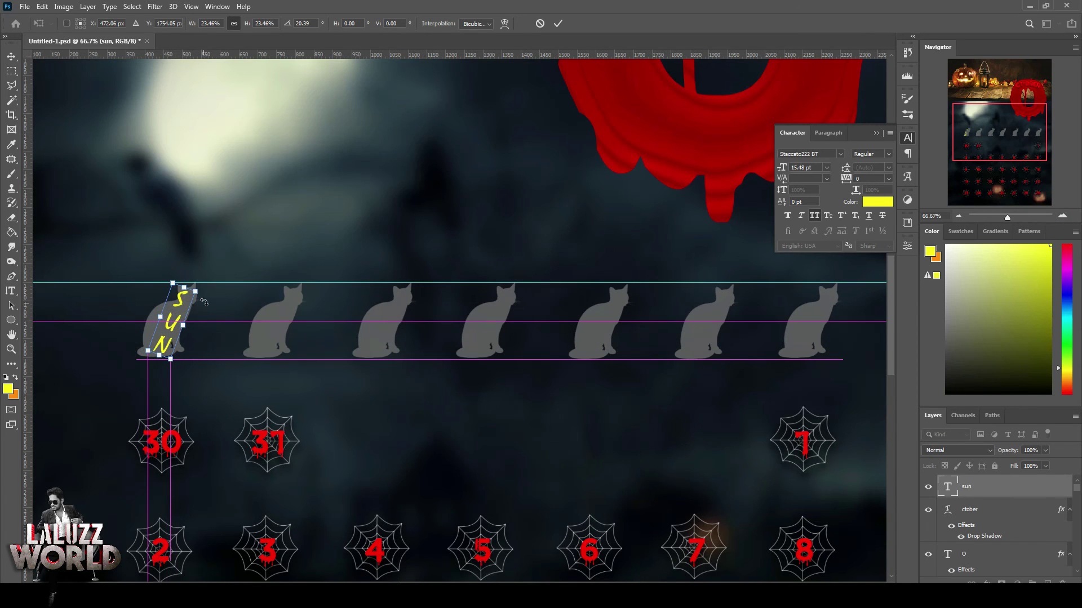
{"action": "mouse_move", "coordinate": [191, 289]}
{"action": "left_mouse_down"}
{"action": "mouse_move", "coordinate": [161, 333]}
{"action": "mouse_move", "coordinate": [807, 334]}
{"action": "left_mouse_up"}
{"action": "key", "text": "Return"}
Retype the copied SUN labels on the other cats as weekday names (TUE, WED, FRI, SAT)
{"action": "key", "text": "t"}
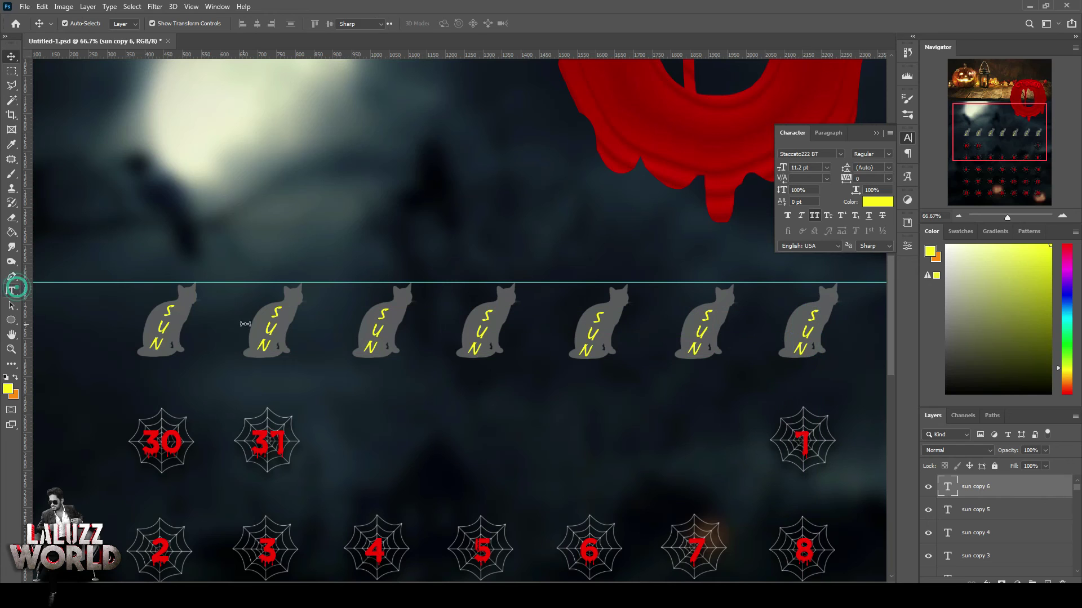
{"action": "double_click", "coordinate": [263, 337]}
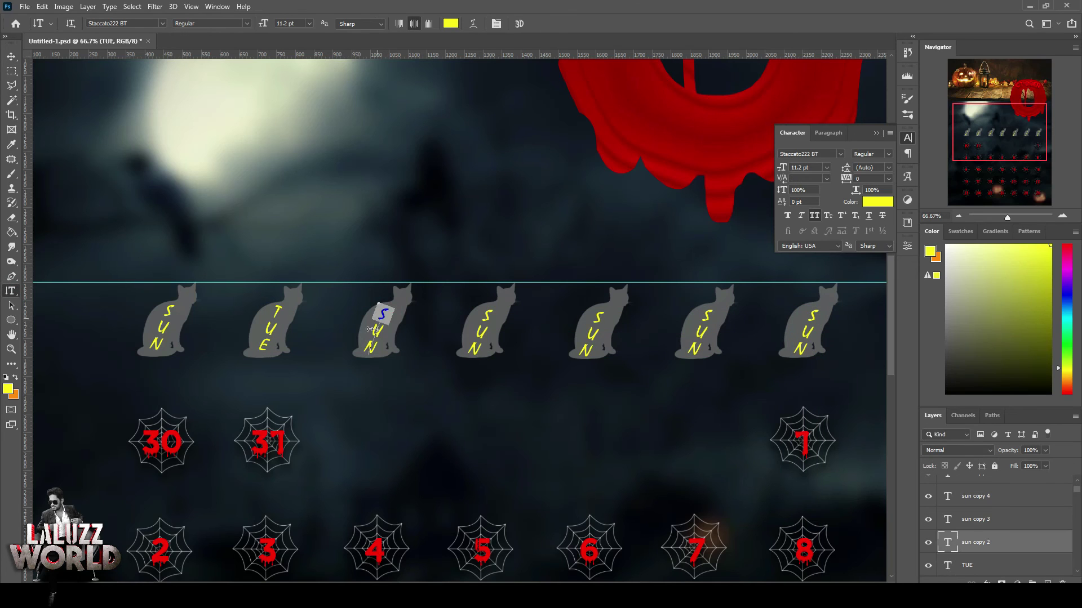
{"action": "type", "text": "TUE"}
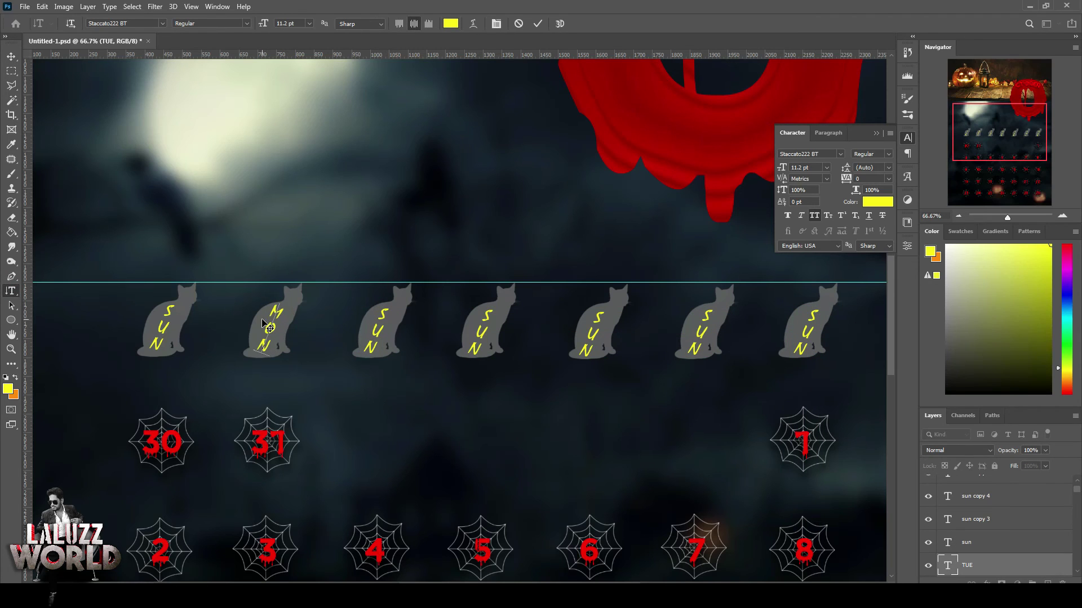
{"action": "double_click", "coordinate": [373, 332]}
{"action": "type", "text": "TUE"}
{"action": "double_click", "coordinate": [459, 350]}
{"action": "type", "text": "WED"}
{"action": "double_click", "coordinate": [561, 346]}
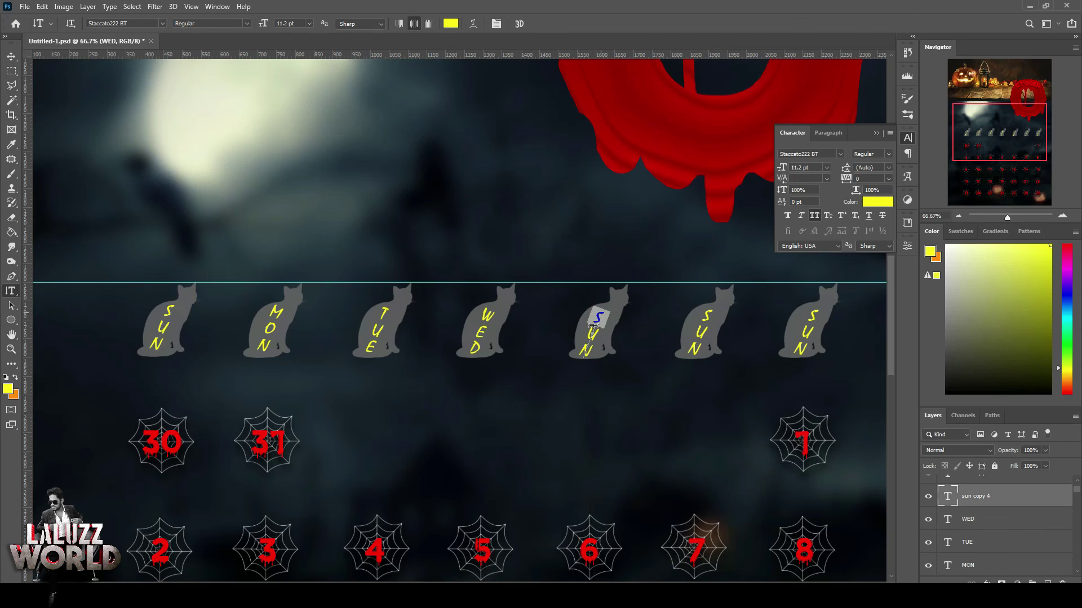
{"action": "double_click", "coordinate": [700, 316]}
{"action": "type", "text": "FRI"}
{"action": "double_click", "coordinate": [780, 326]}
{"action": "type", "text": "SAT"}
{"action": "key", "text": "ctrl+Return"}
{"action": "key", "text": "v"}
Select all seven weekday label layers, from THU through SAT, in the Layers panel
{"action": "left_click", "coordinate": [593, 334]}
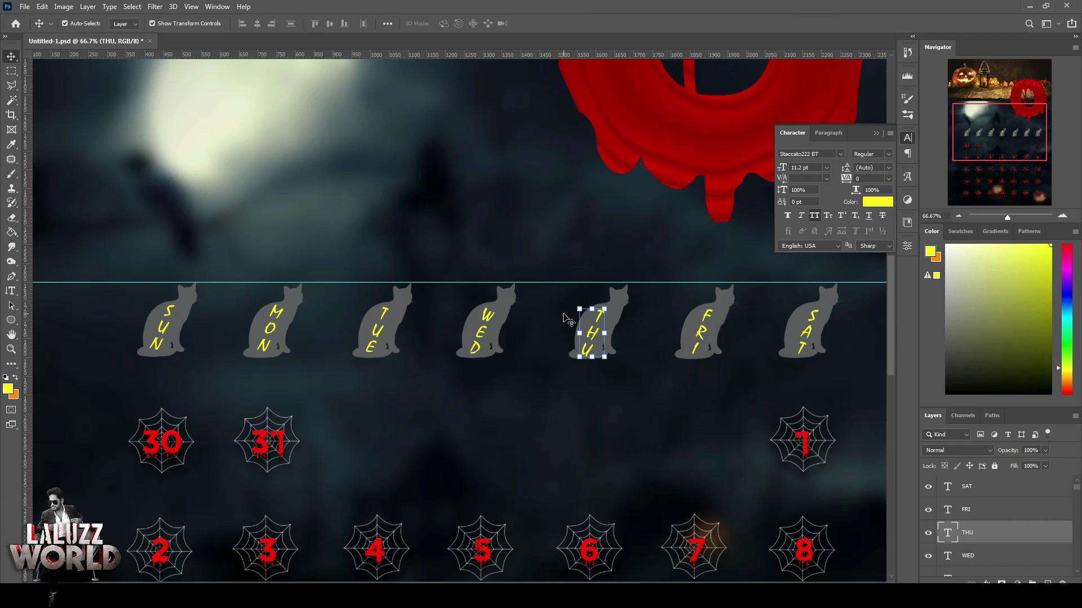
{"action": "left_click", "coordinate": [485, 379]}
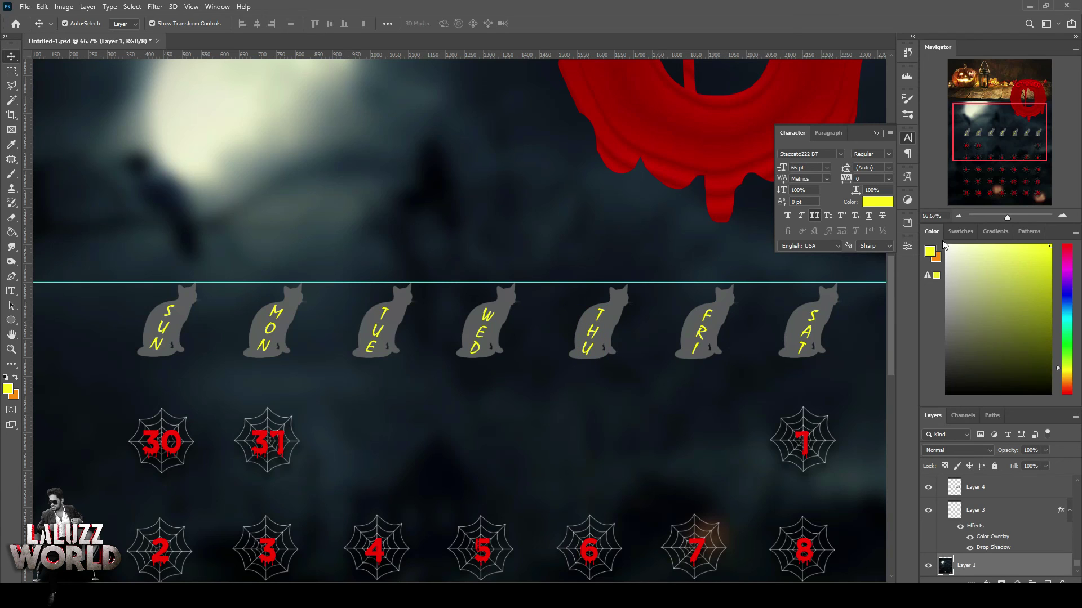
{"action": "scroll", "coordinate": [1032, 516], "scroll_direction": "up", "scroll_amount": 2}
{"action": "scroll", "coordinate": [1078, 536], "scroll_direction": "up", "scroll_amount": 3}
{"action": "left_click", "coordinate": [1026, 485]}
{"action": "scroll", "coordinate": [1003, 507], "scroll_direction": "down", "scroll_amount": 2}
{"action": "left_click", "coordinate": [966, 510], "text": "shift"}
Group the seven day labels into Group 3 and give the group a Drop Shadow
{"action": "key", "text": "ctrl+g"}
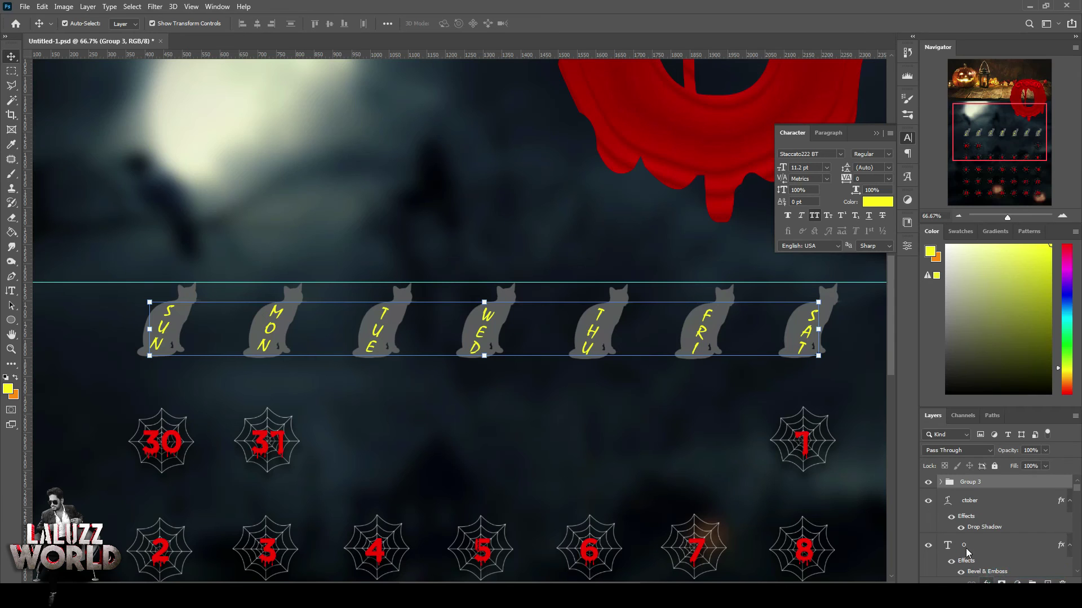
{"action": "left_click_drag", "start_coordinate": [984, 527], "coordinate": [991, 482]}
{"action": "double_click", "coordinate": [989, 504]}
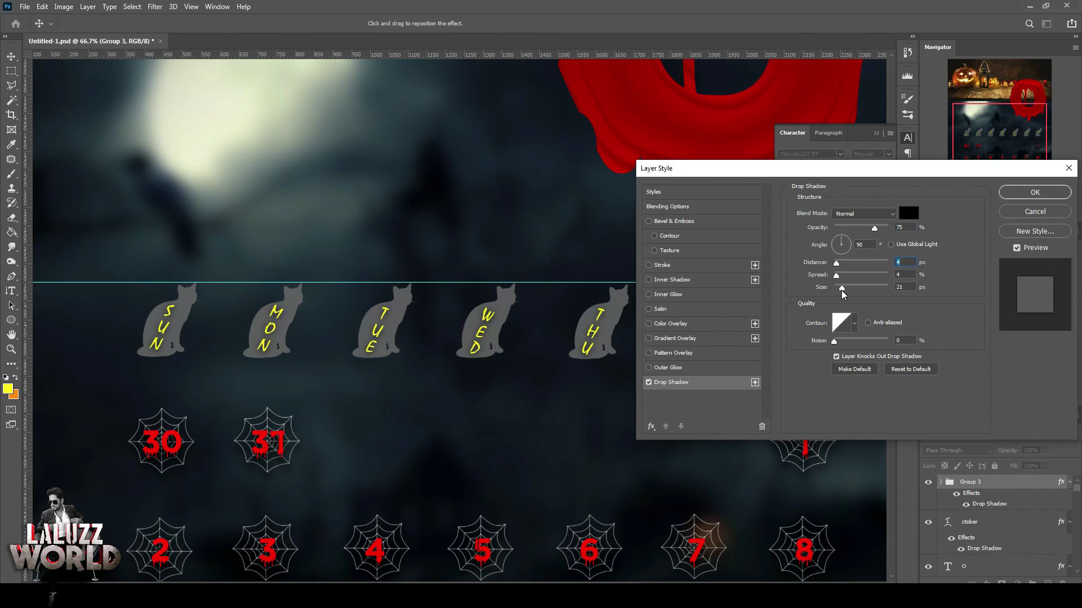
{"action": "left_click", "coordinate": [1035, 192]}
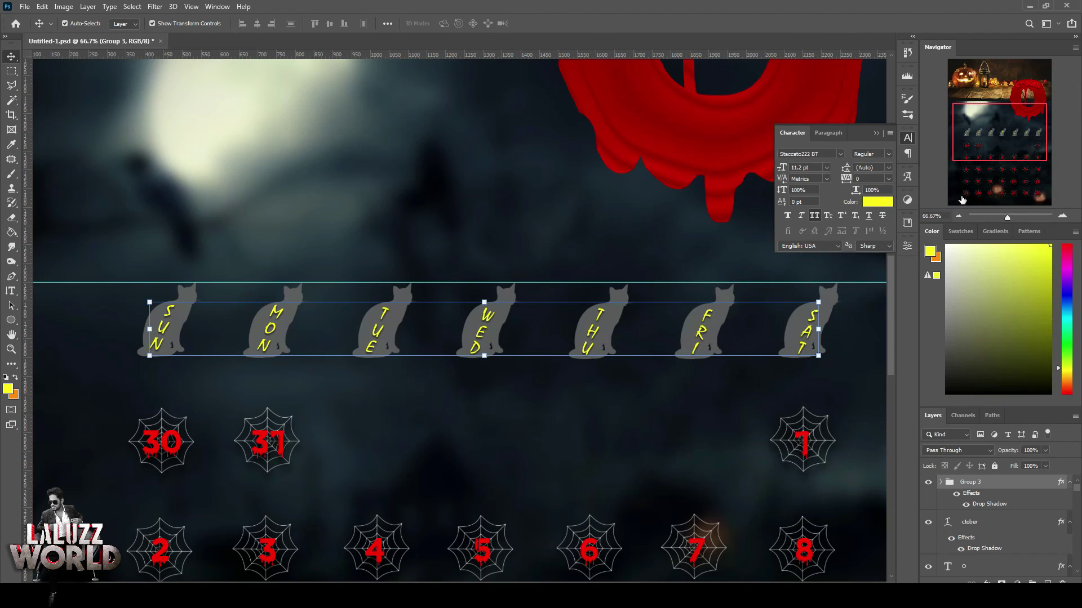
{"action": "key", "text": "ctrl+0"}
{"action": "left_click", "coordinate": [721, 419]}
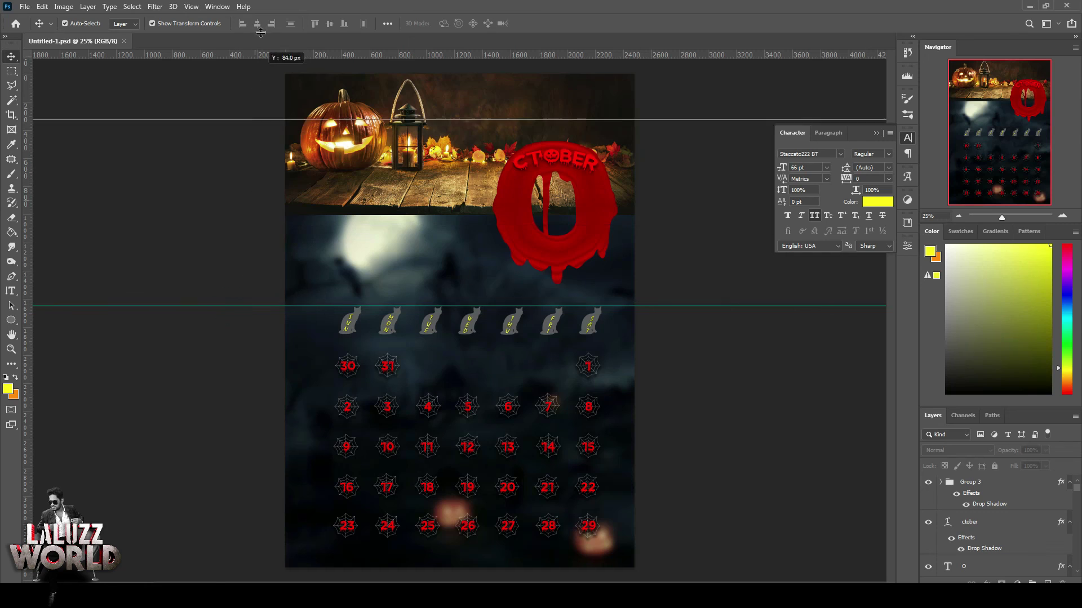
Type 2022 as a new text layer and move it up and to the right
{"action": "left_click", "coordinate": [12, 291]}
{"action": "left_click", "coordinate": [68, 289]}
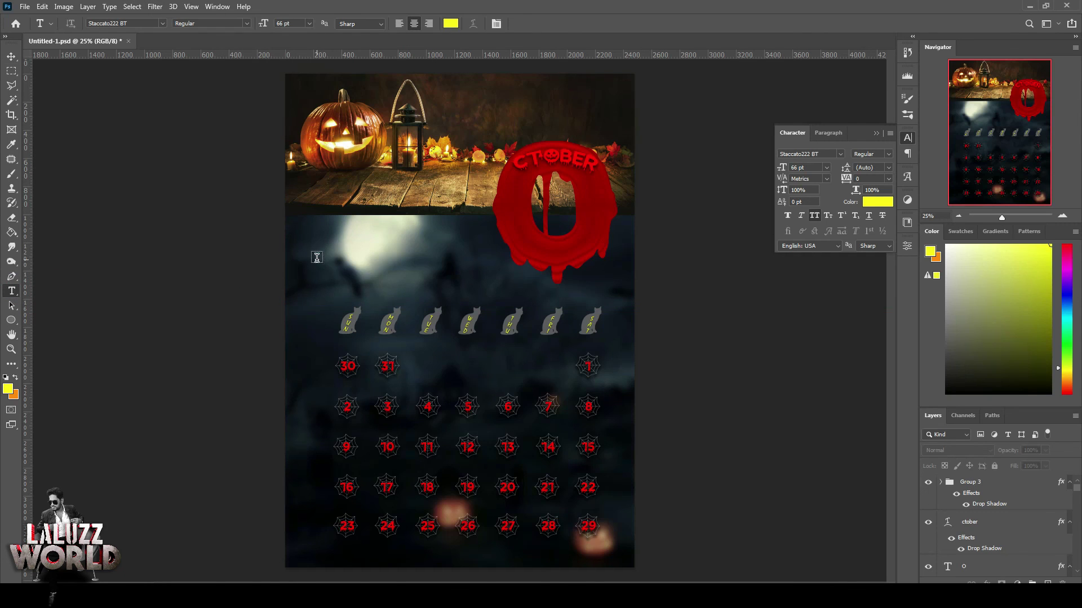
{"action": "left_click", "coordinate": [317, 257]}
{"action": "type", "text": "2022"}
{"action": "left_click", "coordinate": [11, 57]}
{"action": "left_click_drag", "start_coordinate": [324, 248], "coordinate": [354, 240]}
Set 2022 in Coraline's Cat and scale it into place above CTOBER
{"action": "left_click", "coordinate": [839, 154]}
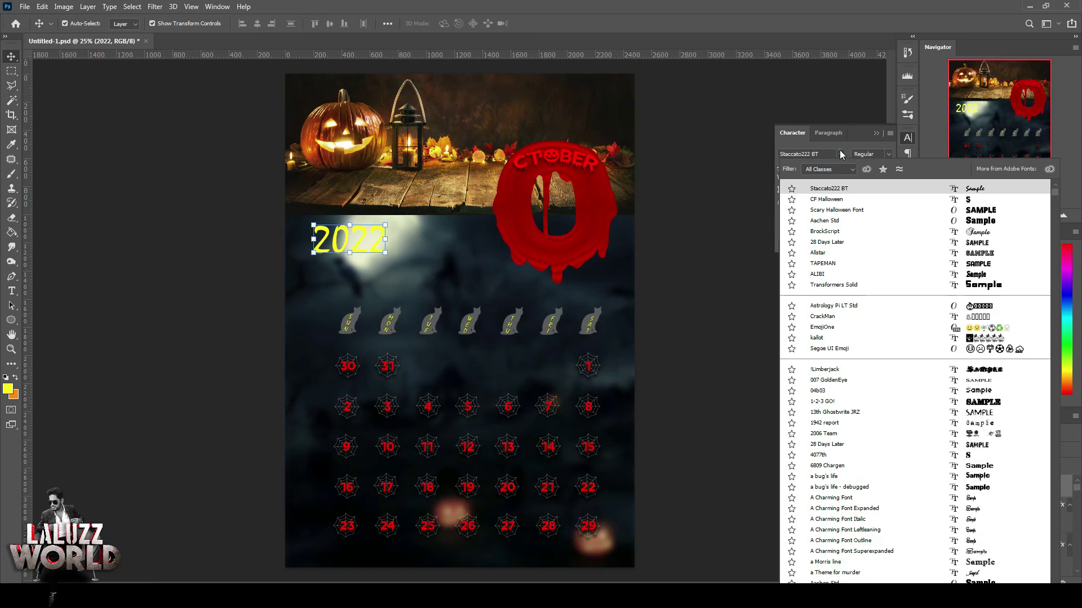
{"action": "type", "text": "cora"}
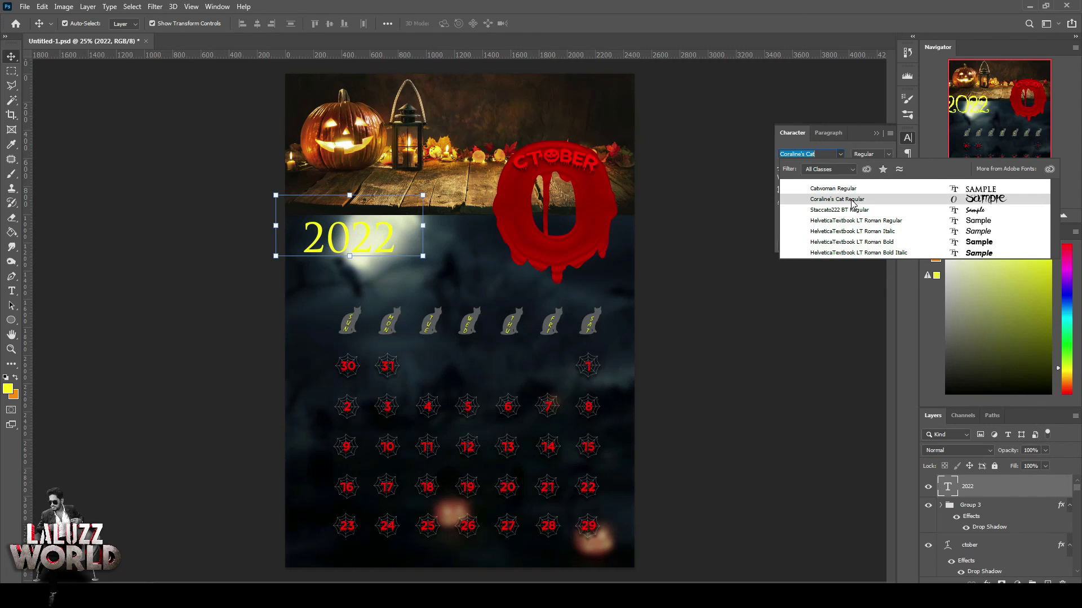
{"action": "left_click", "coordinate": [857, 210]}
{"action": "key", "text": "ctrl+t"}
{"action": "mouse_move", "coordinate": [423, 196]}
{"action": "left_mouse_down"}
{"action": "mouse_move", "coordinate": [356, 223]}
{"action": "mouse_move", "coordinate": [570, 107]}
{"action": "left_mouse_up"}
{"action": "key", "text": "Return"}
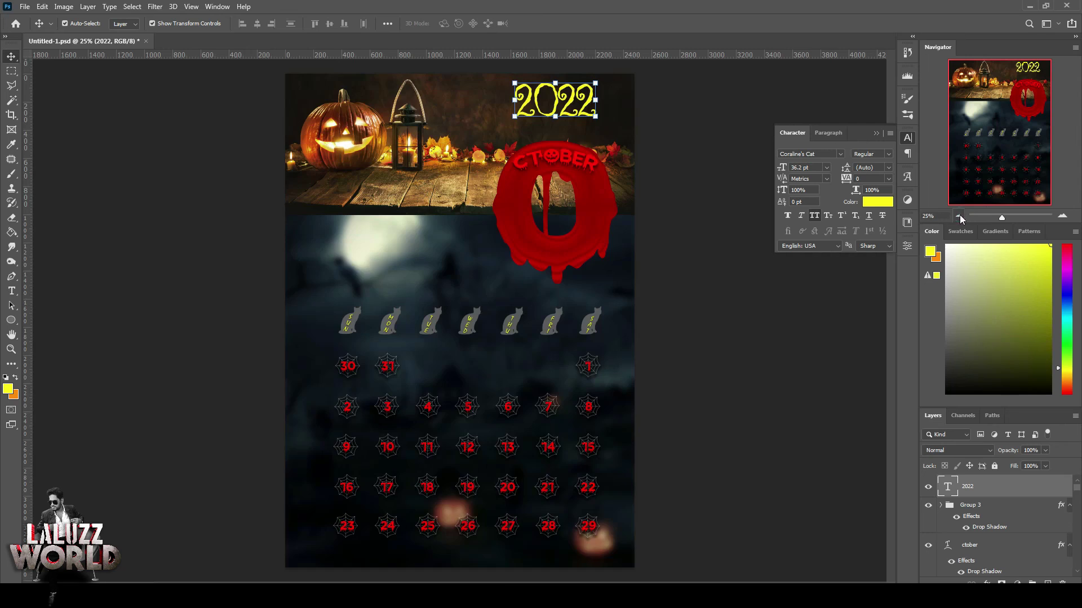
Zoom into the top banner and colour the 2022 text white
{"action": "left_click", "coordinate": [959, 215]}
{"action": "left_click", "coordinate": [1062, 216]}
{"action": "left_click", "coordinate": [1062, 216]}
{"action": "left_click", "coordinate": [970, 105]}
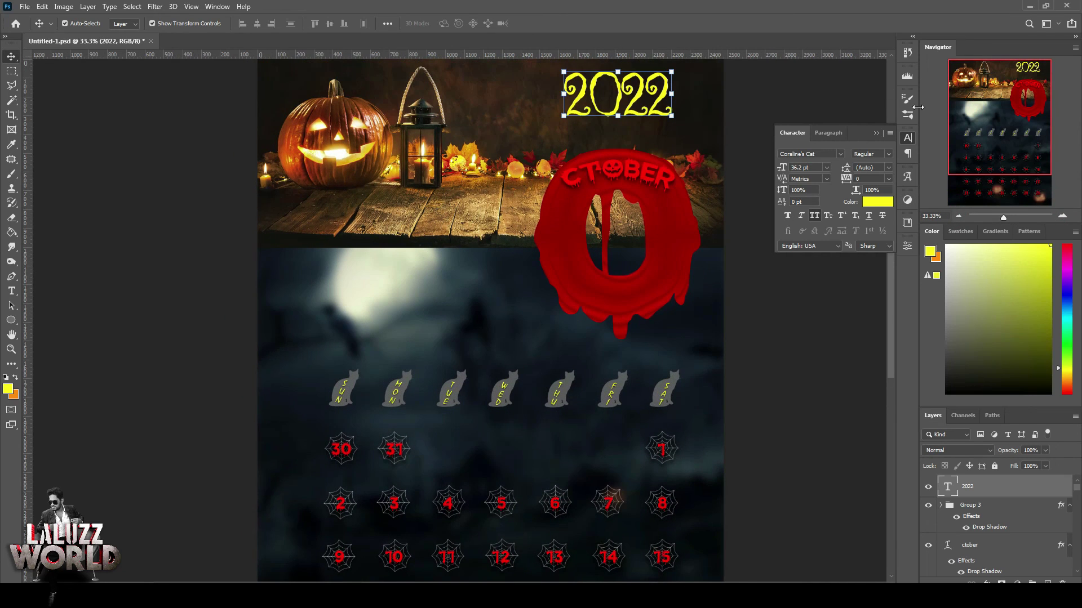
{"action": "left_click", "coordinate": [1062, 216]}
{"action": "scroll", "coordinate": [894, 275], "scroll_direction": "up", "scroll_amount": 5}
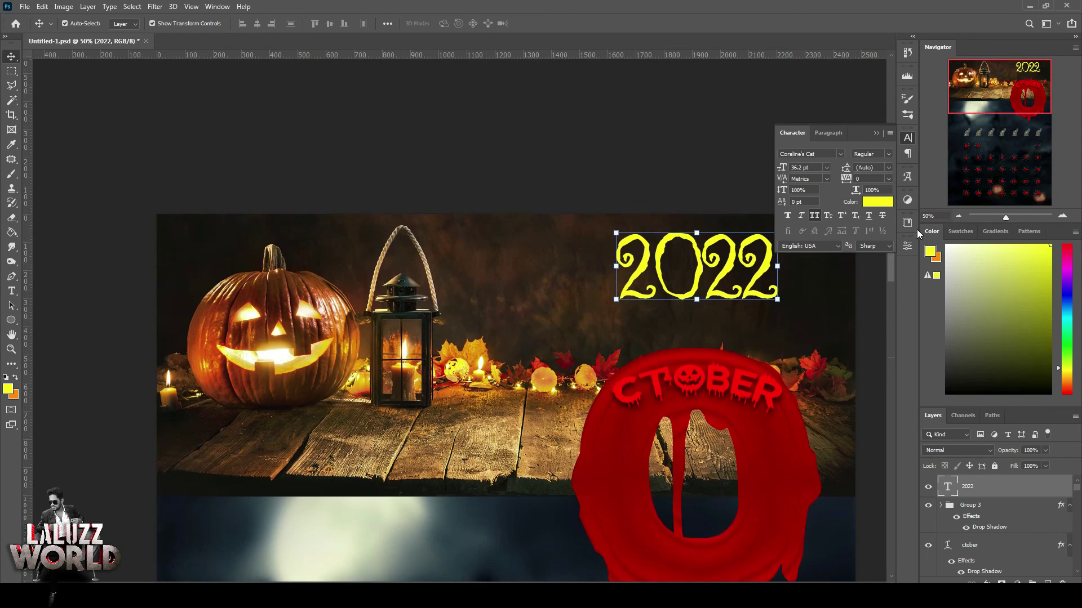
{"action": "left_click", "coordinate": [877, 201]}
{"action": "left_click", "coordinate": [719, 293]}
Make the 2022 text white and give it a 15 px drop shadow
{"action": "left_click", "coordinate": [964, 288]}
{"action": "left_click", "coordinate": [986, 582]}
{"action": "left_click_drag", "start_coordinate": [177, 103], "coordinate": [197, 136]}
{"action": "left_click_drag", "start_coordinate": [277, 225], "coordinate": [282, 245]}
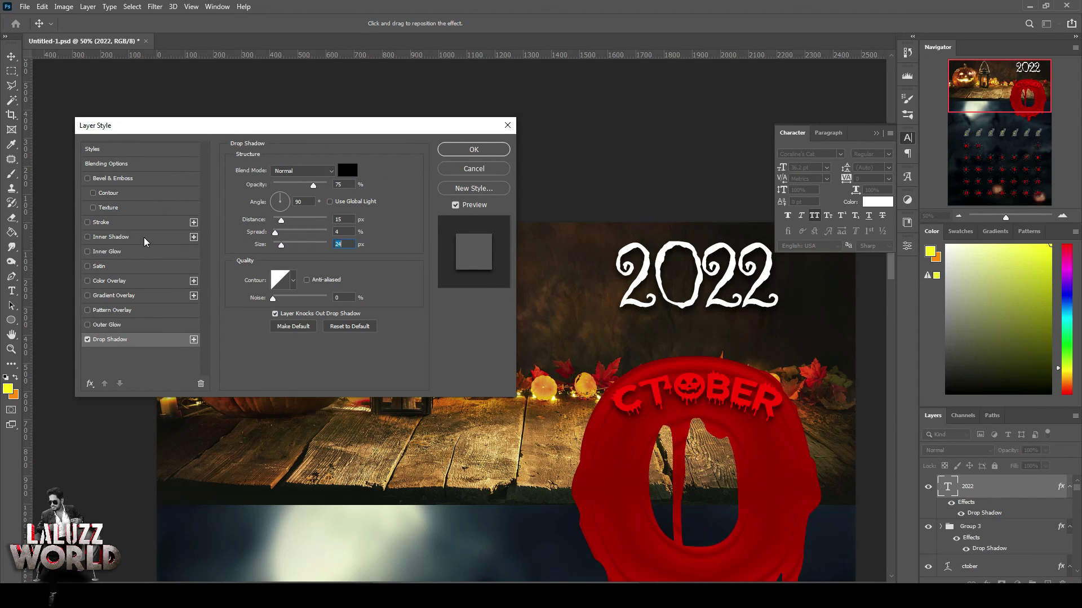
Add a gold inner shadow to the 2022 title
{"action": "left_click", "coordinate": [135, 237]}
{"action": "left_click_drag", "start_coordinate": [292, 219], "coordinate": [278, 220]}
{"action": "left_click", "coordinate": [347, 170]}
{"action": "type", "text": "ff0000"}
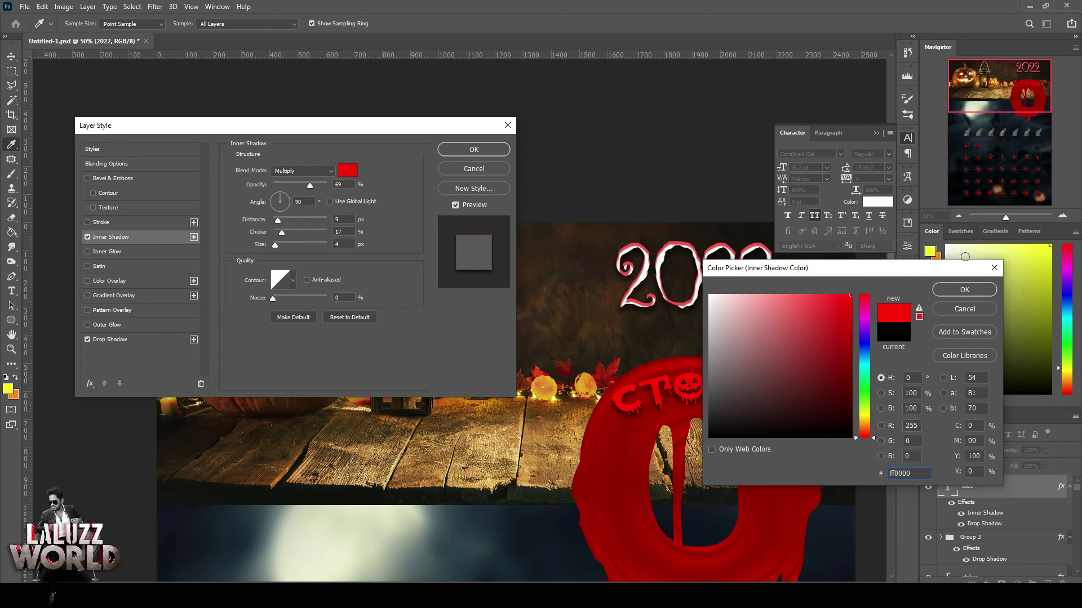
{"action": "left_click_drag", "start_coordinate": [873, 426], "coordinate": [821, 350]}
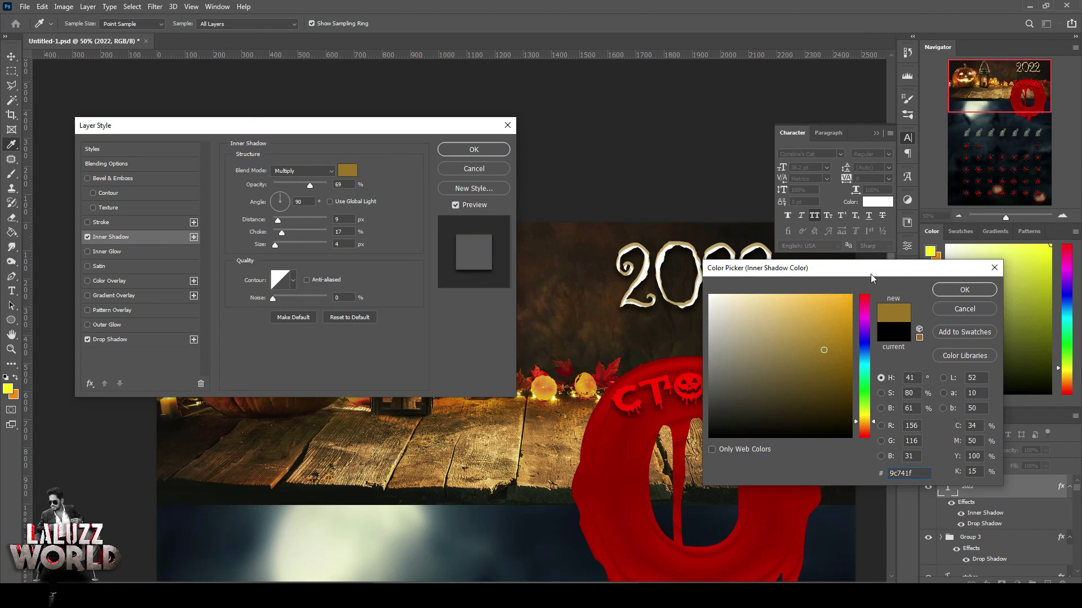
{"action": "left_click", "coordinate": [964, 289]}
Refine the inner shadow to 10 px distance, 0 px size and 55% opacity, and apply it
{"action": "left_click", "coordinate": [279, 219]}
{"action": "left_click_drag", "start_coordinate": [276, 245], "coordinate": [285, 233]}
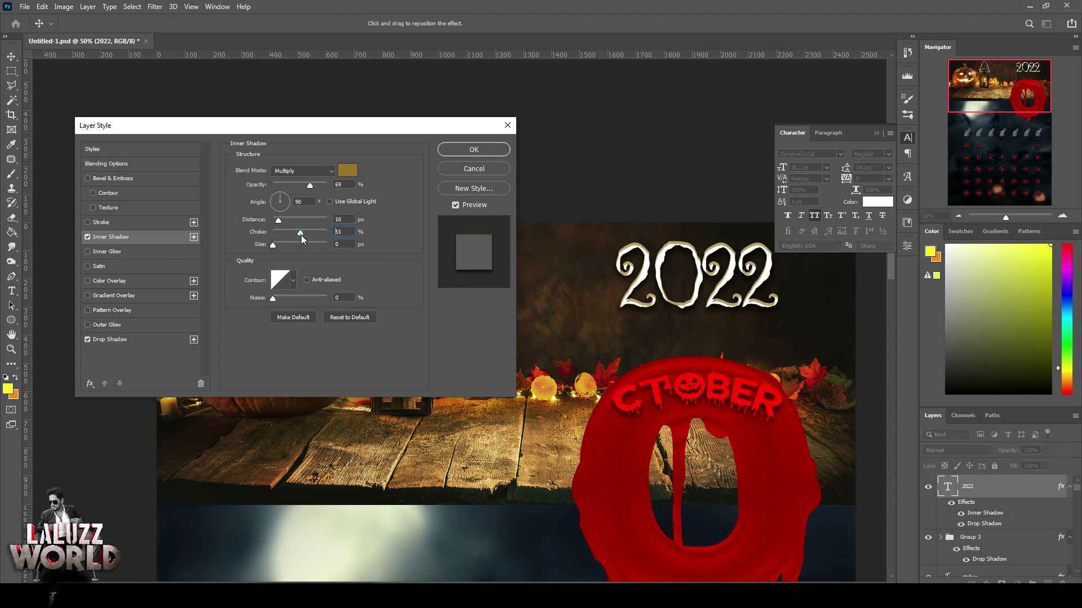
{"action": "left_click_drag", "start_coordinate": [309, 188], "coordinate": [309, 191]}
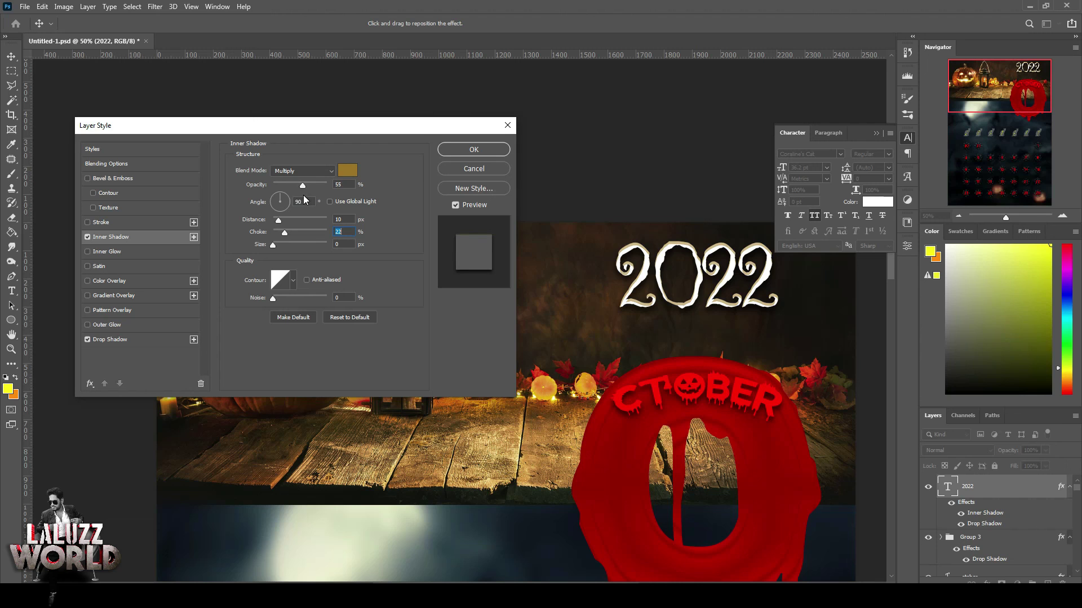
{"action": "left_click_drag", "start_coordinate": [306, 186], "coordinate": [293, 186]}
{"action": "left_click", "coordinate": [474, 149]}
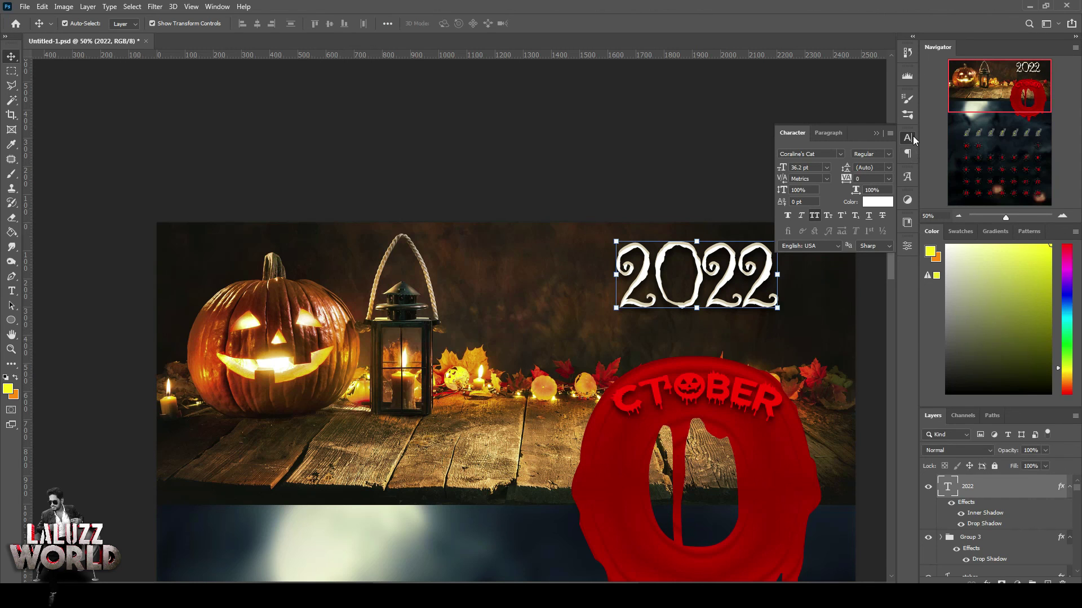
{"action": "left_click", "coordinate": [907, 137]}
{"action": "key", "text": "ctrl+minus"}
{"action": "key", "text": "ctrl+minus"}
{"action": "left_click", "coordinate": [780, 400]}
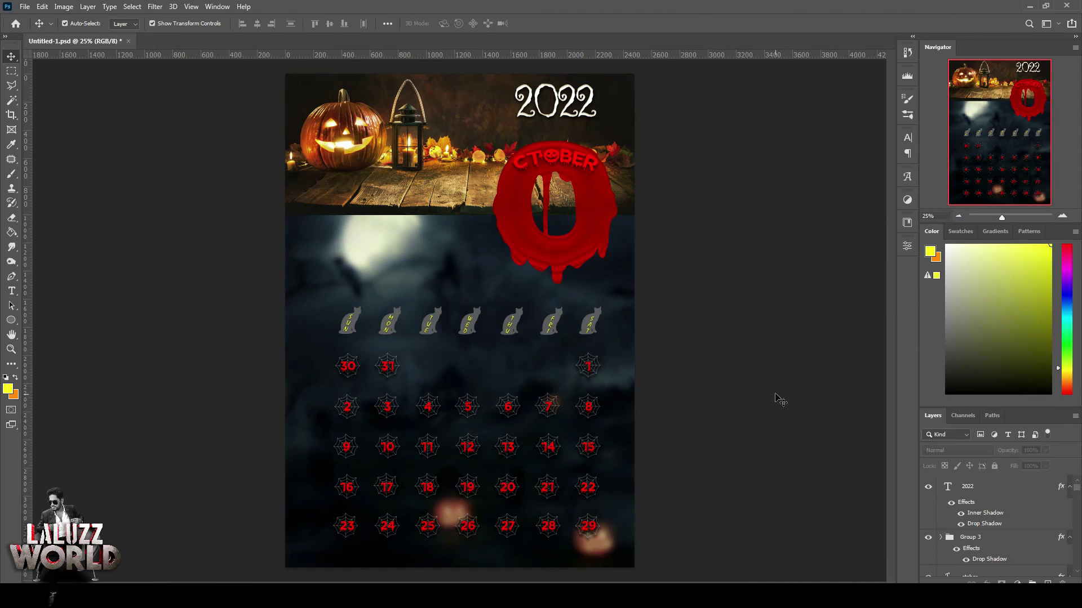